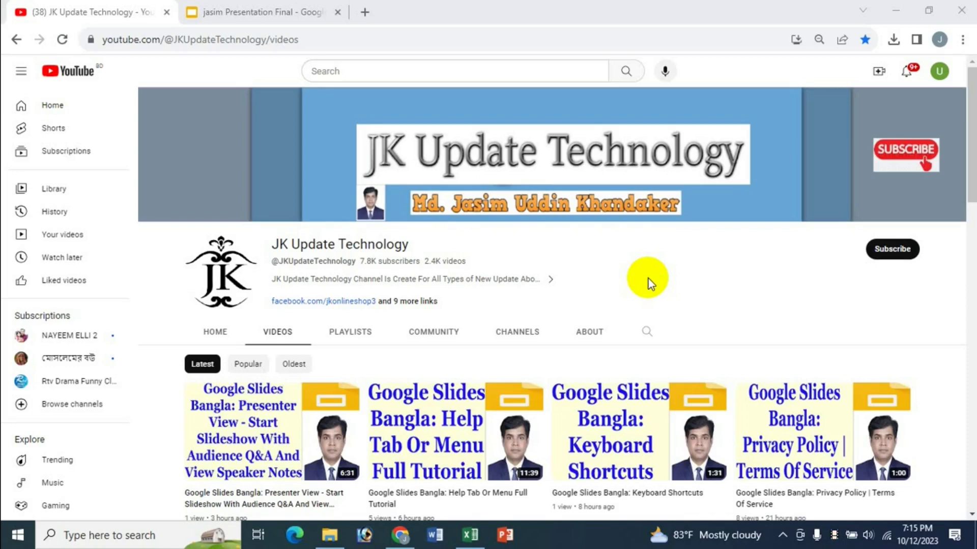
Bring up the Google Slides shortcuts spreadsheet in Excel and scroll down through the list
left_click(481, 534)
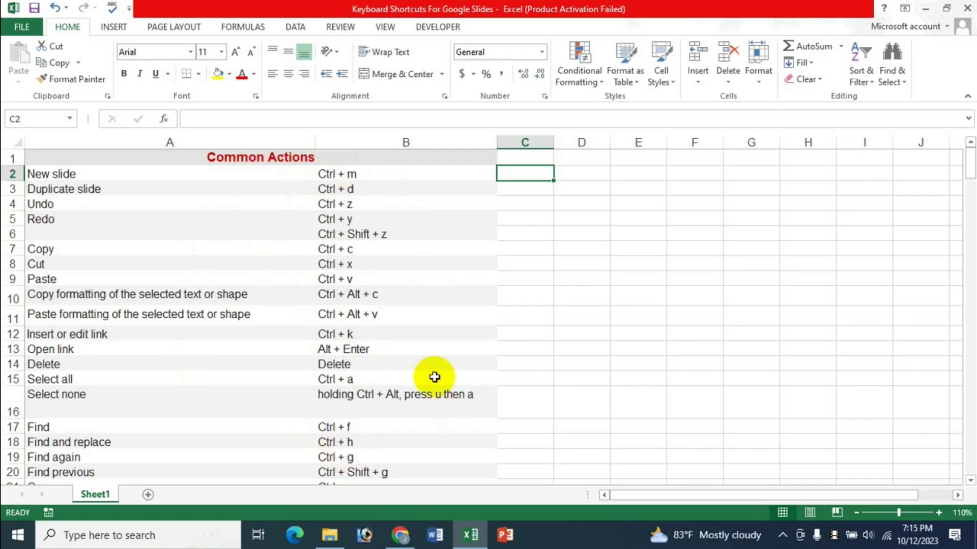
scroll(434, 377, "down", 3)
scroll(434, 377, "down", 2)
scroll(296, 373, "down", 1)
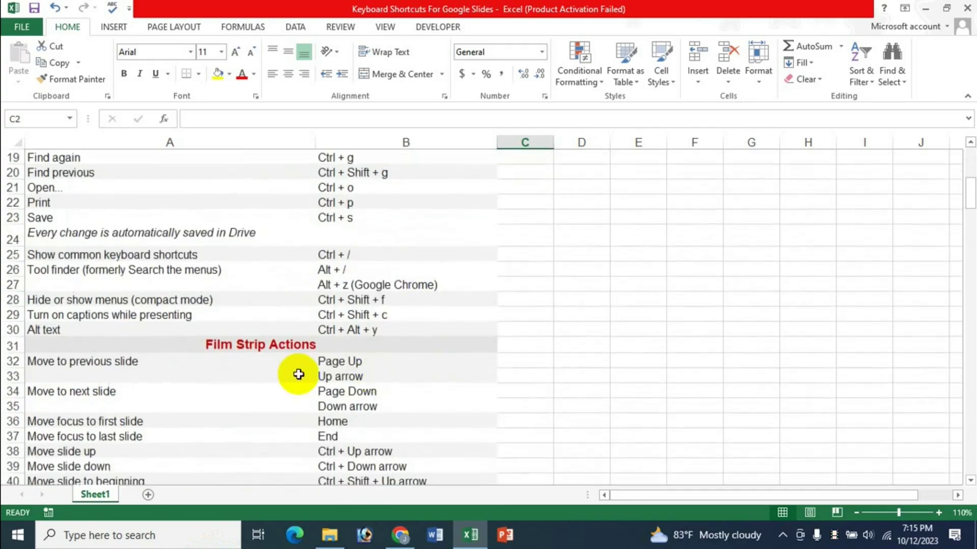
scroll(495, 386, "down", 3)
scroll(494, 386, "down", 6)
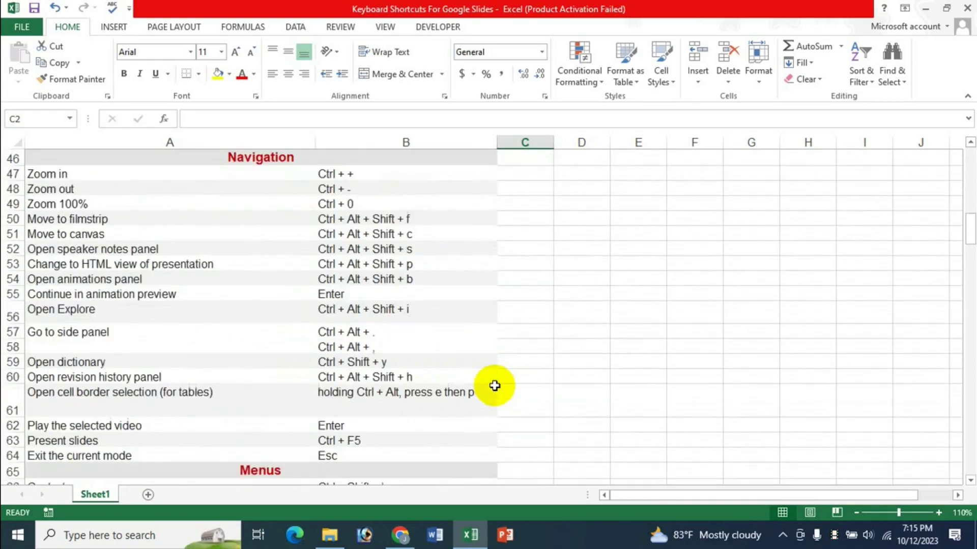
scroll(495, 386, "down", 3)
scroll(494, 386, "down", 3)
scroll(494, 386, "down", 4)
scroll(494, 385, "down", 2)
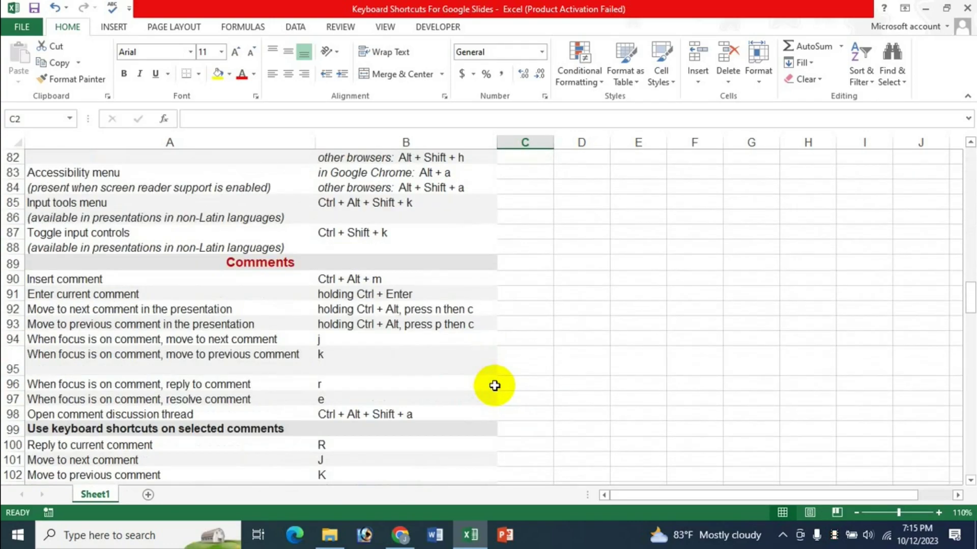
Scroll back to the top of the shortcut list and return to the browser
scroll(495, 386, "up", 6)
scroll(494, 386, "up", 9)
scroll(494, 386, "up", 9)
scroll(494, 385, "up", 3)
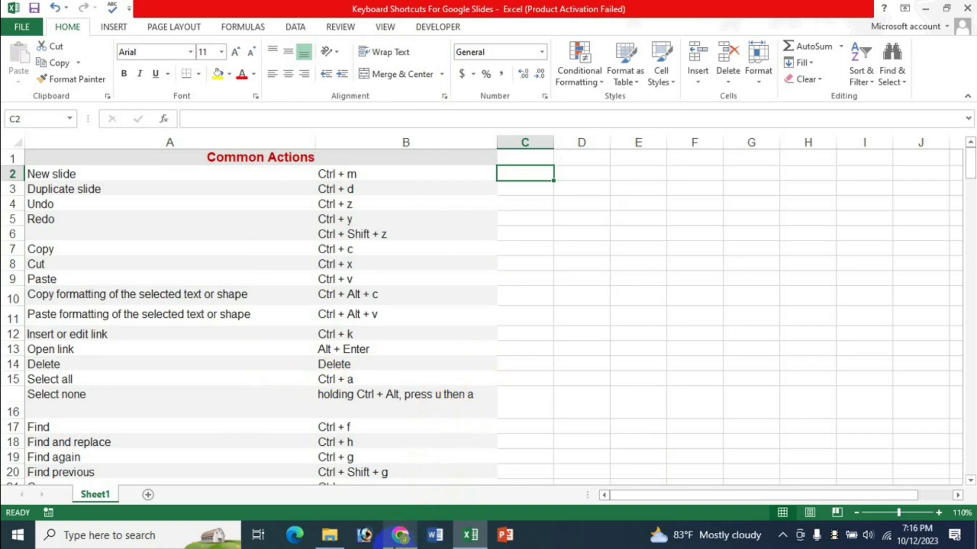
left_click(399, 535)
Switch between the presentation and the shortcuts spreadsheet, ending back in the deck
left_click(267, 7)
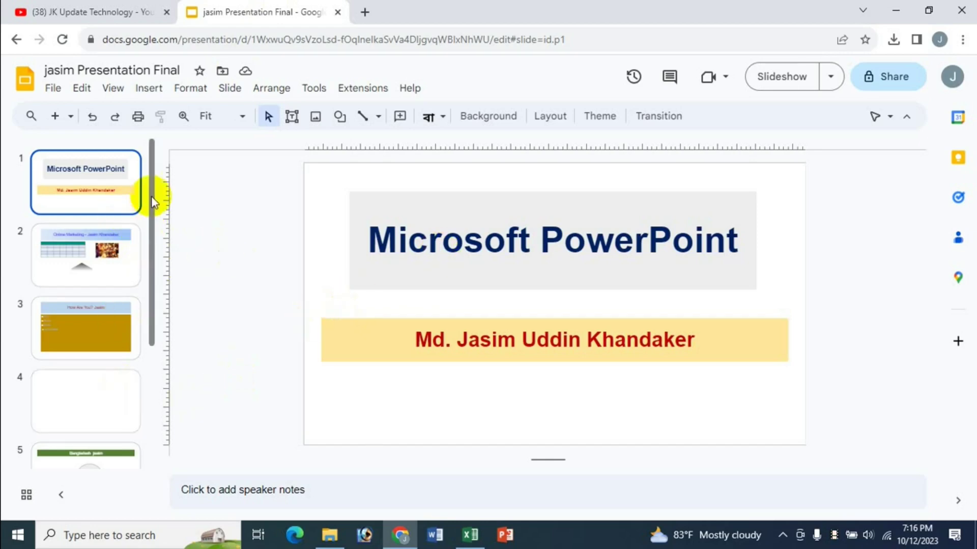
left_click(471, 535)
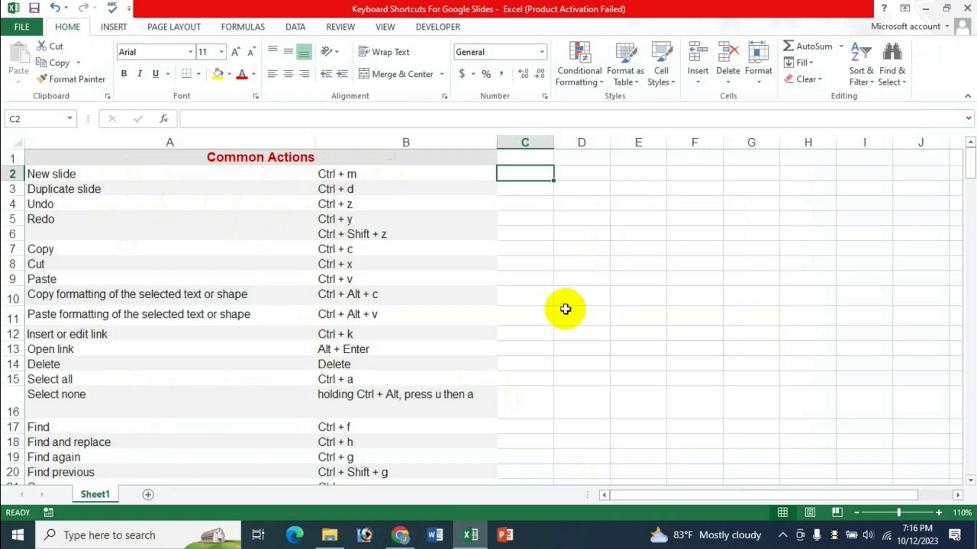
left_click(401, 534)
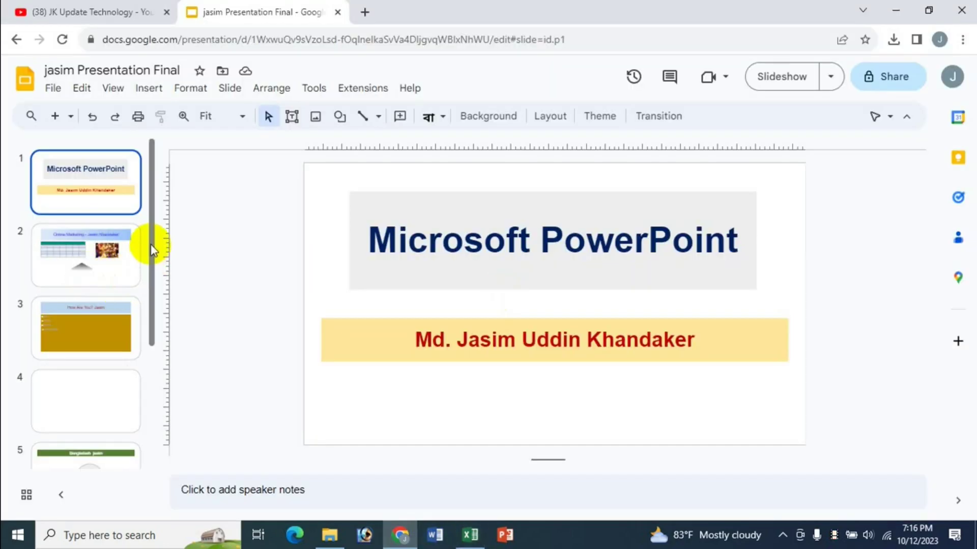
mouse_move(152, 246)
left_mouse_down()
mouse_move(151, 402)
mouse_move(174, 187)
left_mouse_up()
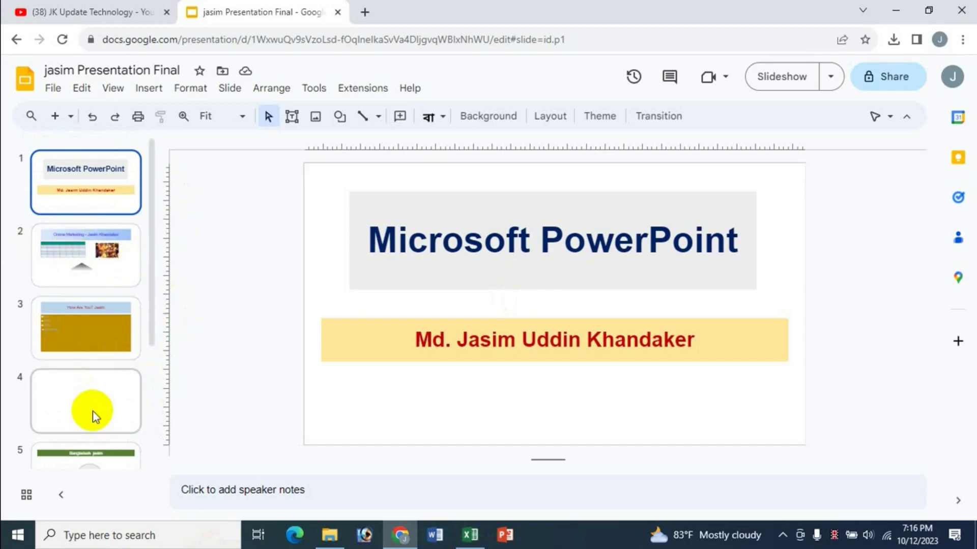
Insert a new blank slide after slide 3 with Ctrl+M and view it as slide 4
left_click(63, 341)
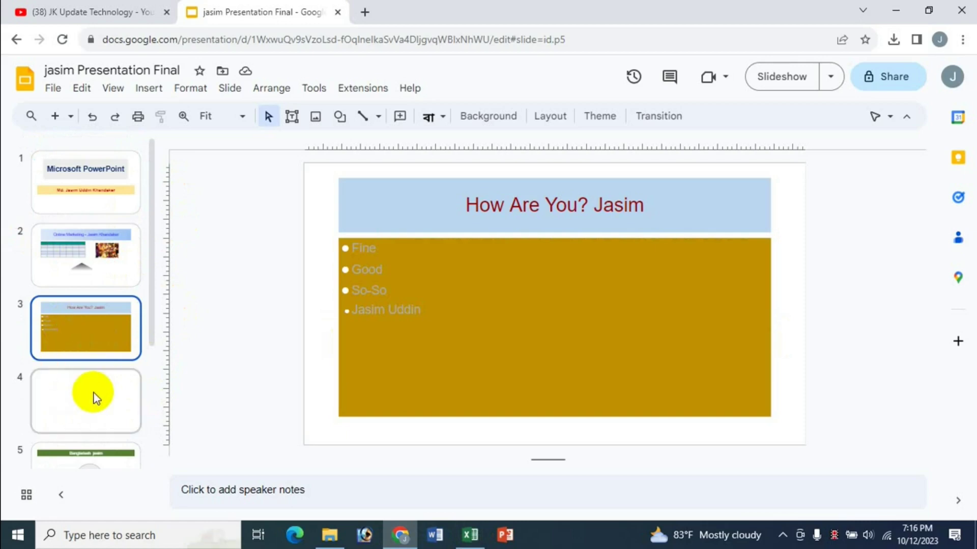
left_click(92, 328)
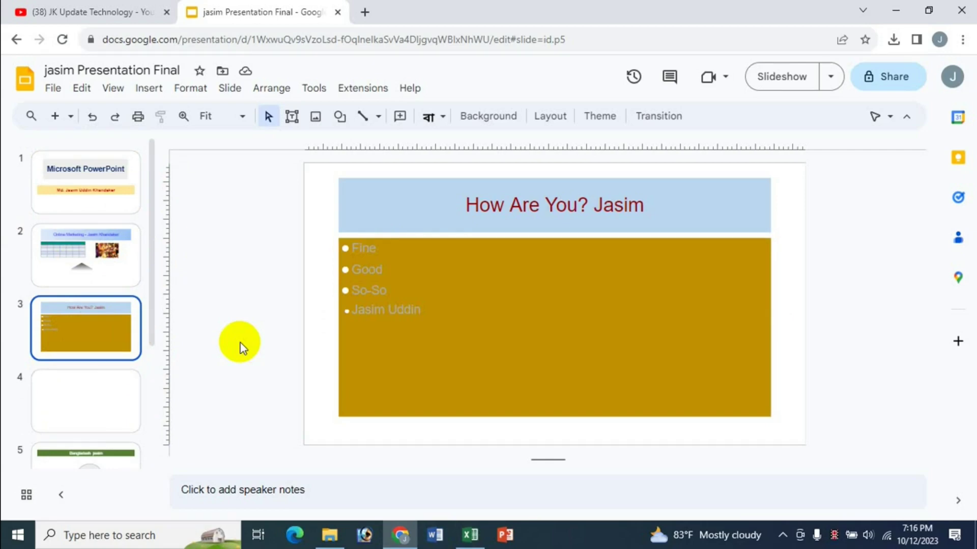
key("ctrl+m")
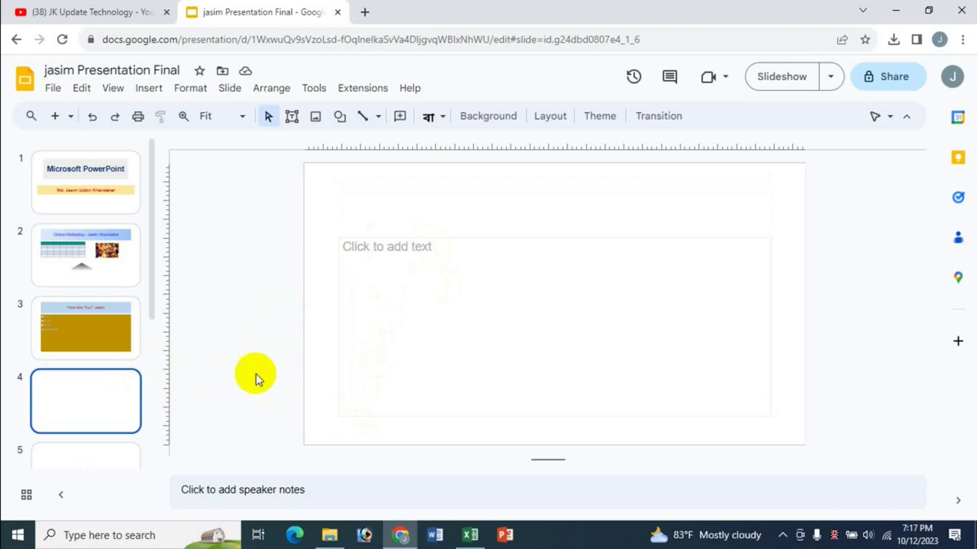
left_click(117, 356)
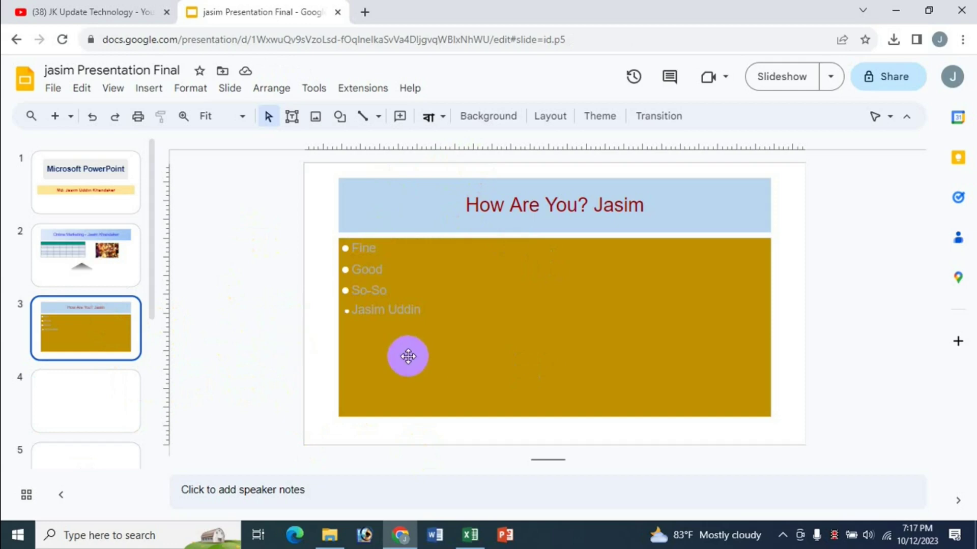
left_click(76, 400)
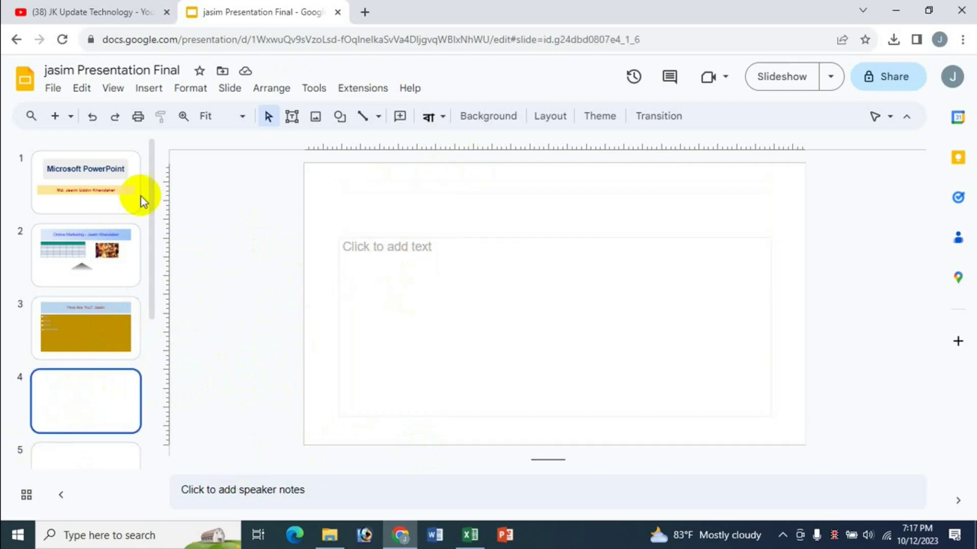
Insert a new slide after the title slide and view the new blank slide 2
left_click(88, 190)
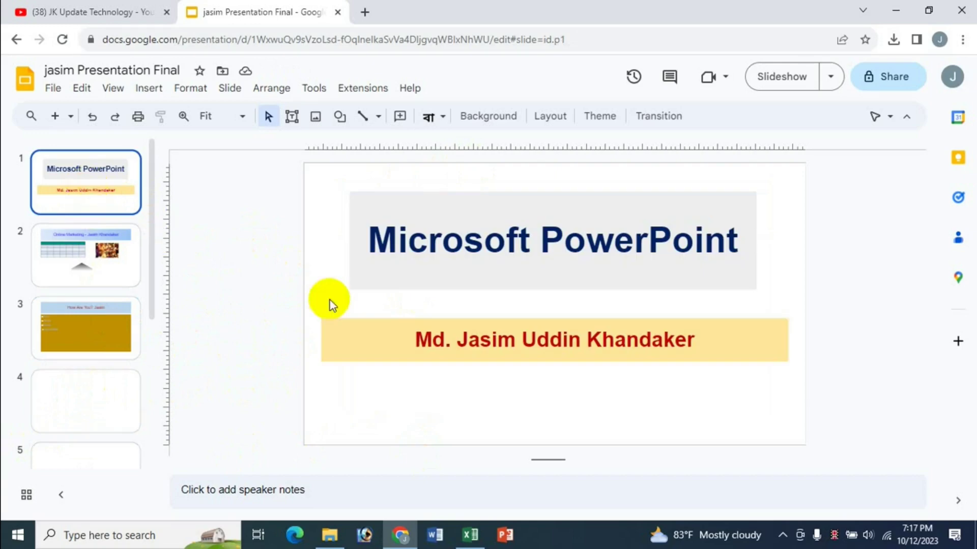
key("ctrl+m")
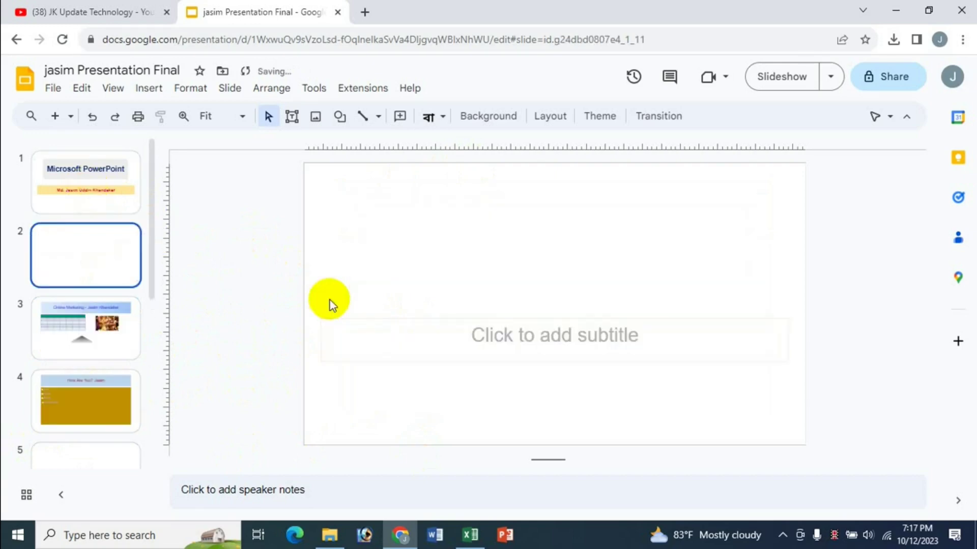
left_click(97, 181)
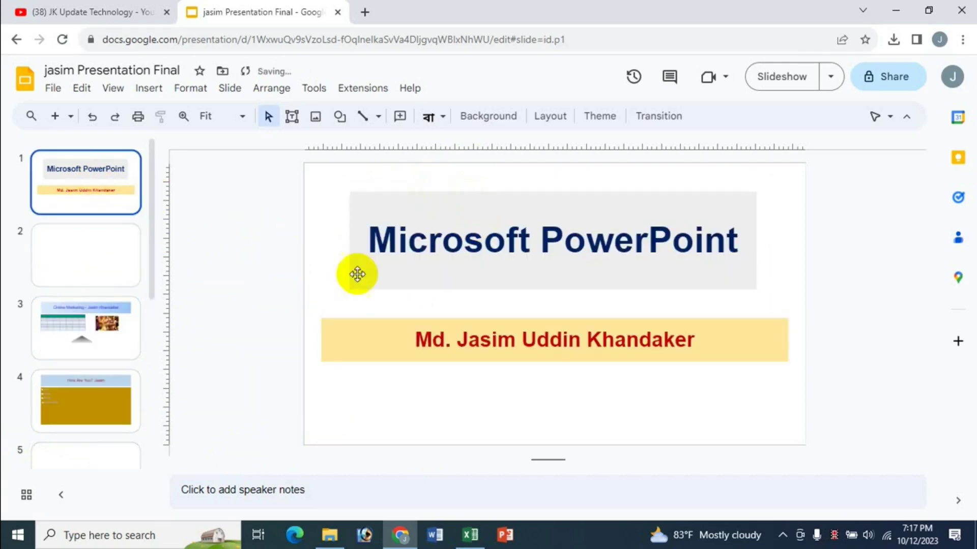
left_click(93, 262)
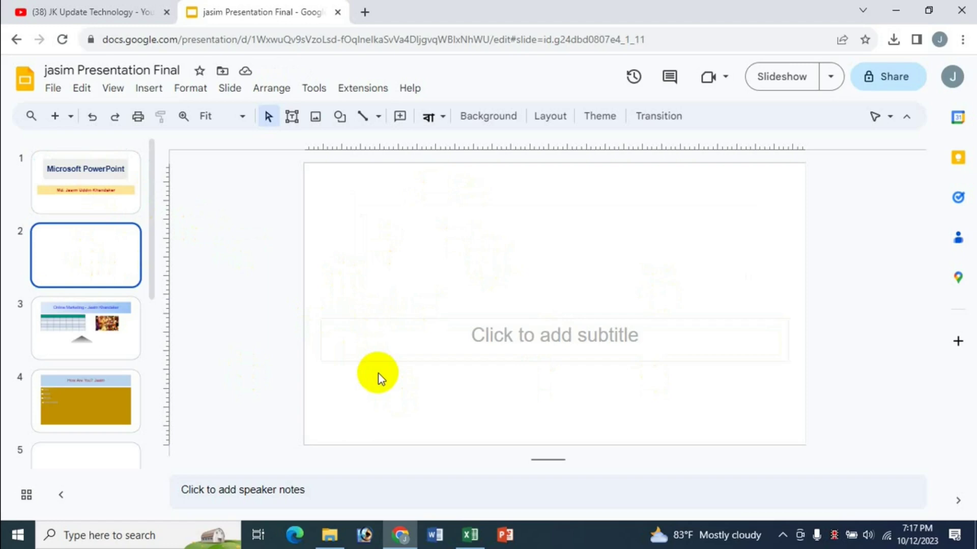
Add another new slide after the last slide, slide 9
left_click_drag(150, 240, 164, 448)
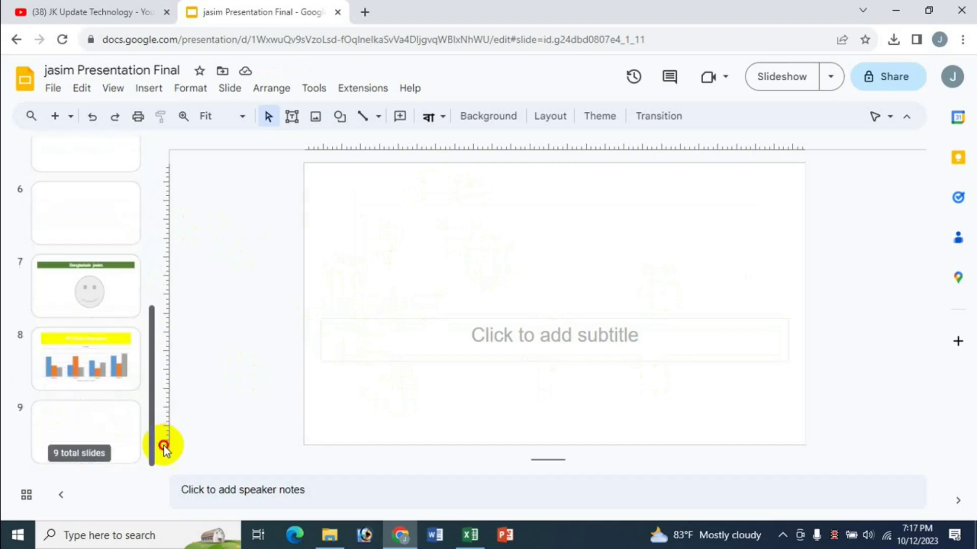
left_click(113, 441)
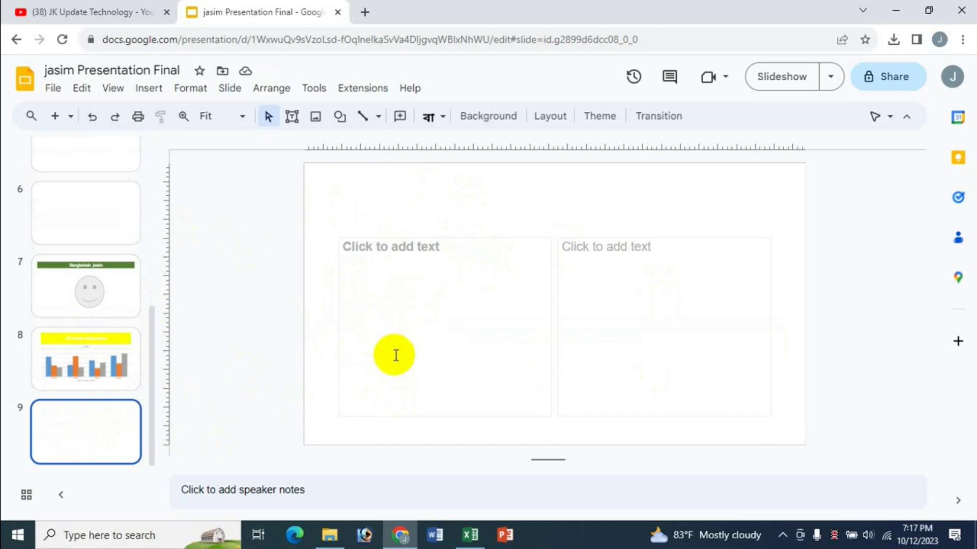
key("ctrl+m")
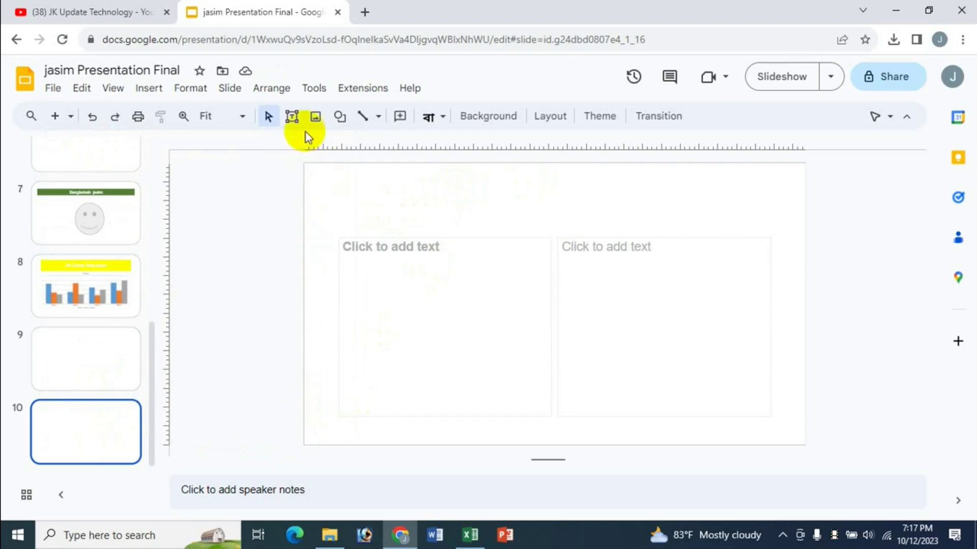
Give slide 10 the Section title and description layout, copy it to slide 11, and return to slide 2
left_click(229, 89)
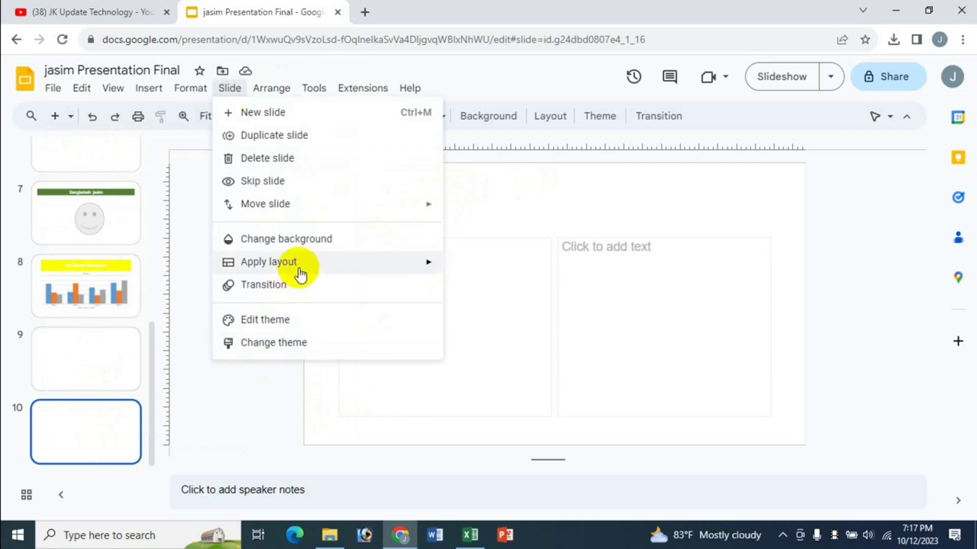
mouse_move(268, 261)
left_click(600, 396)
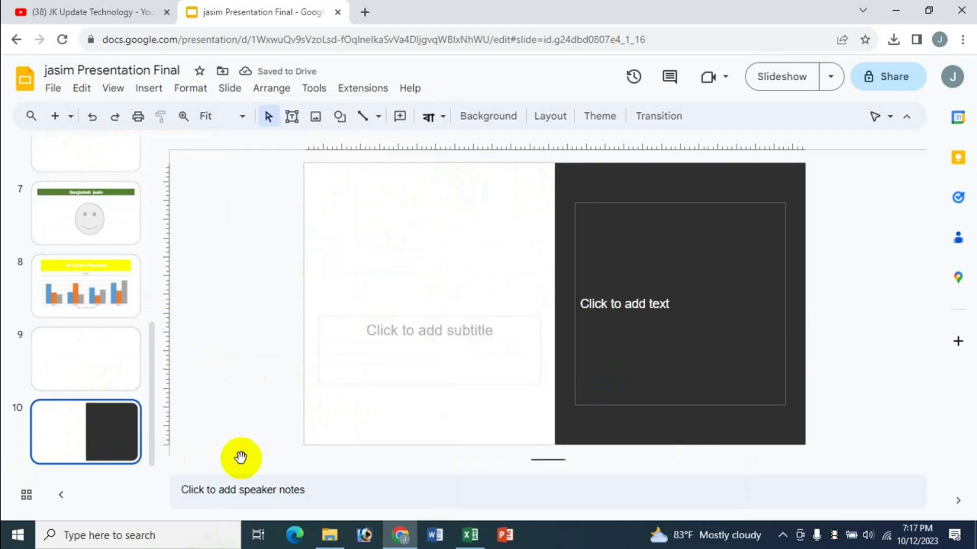
key("ctrl+m")
left_click(99, 360)
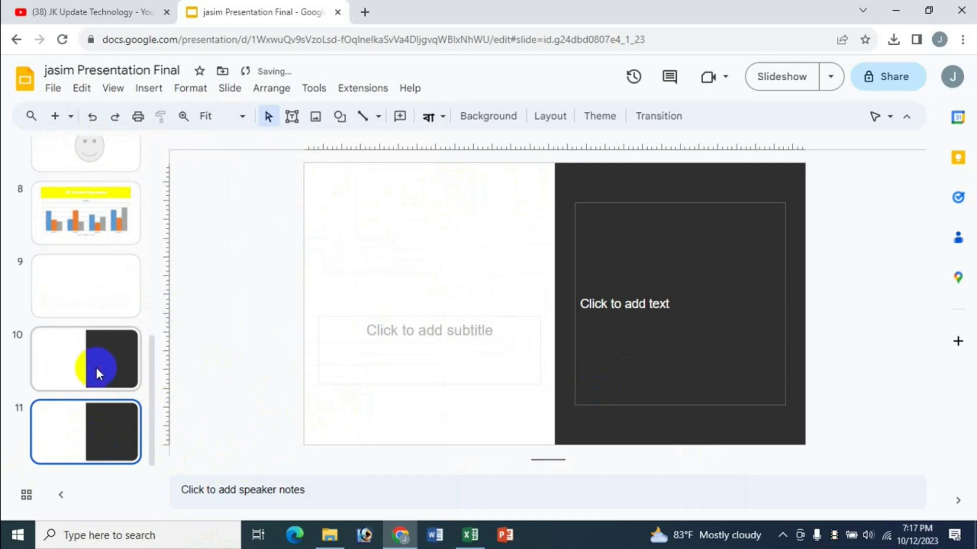
left_click(101, 427)
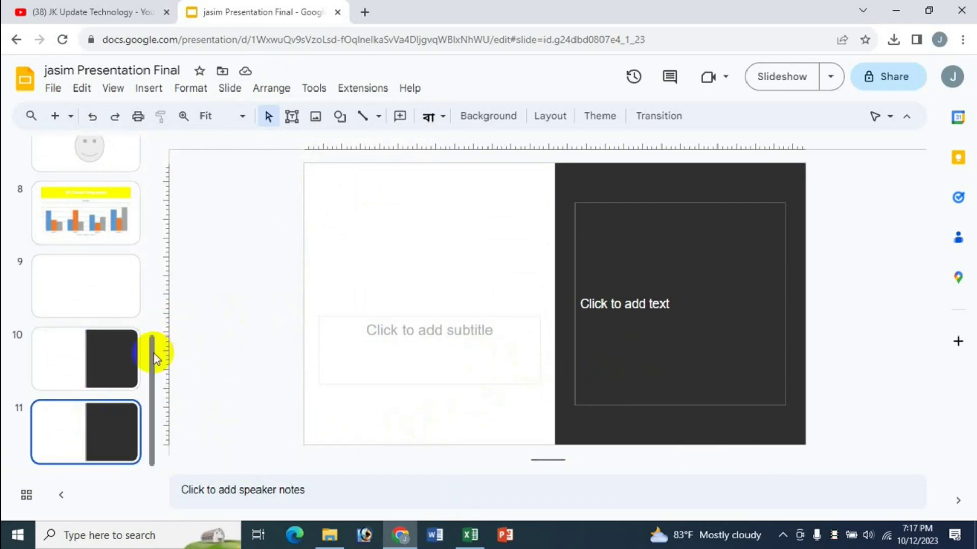
mouse_move(152, 350)
left_mouse_down()
mouse_move(163, 216)
mouse_move(183, 135)
left_mouse_up()
left_click(92, 240)
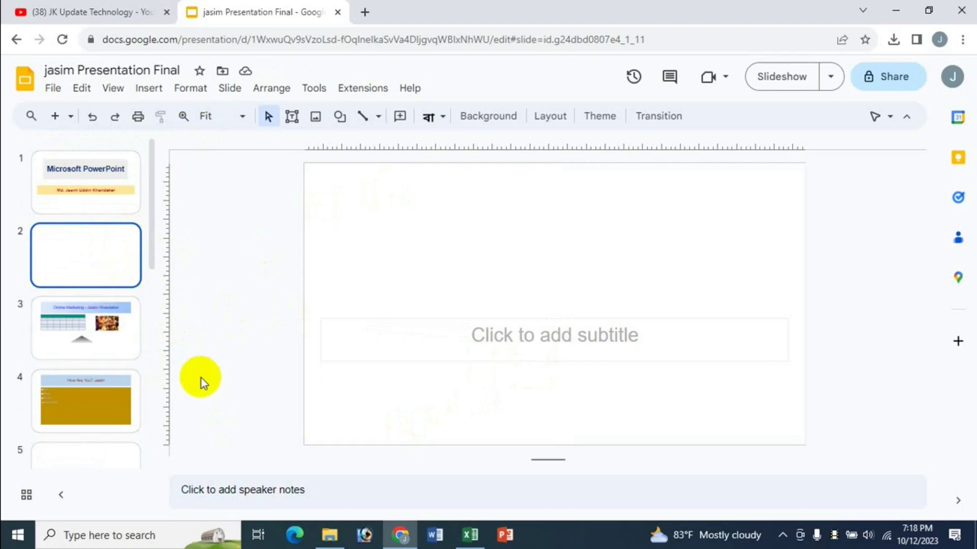
Check the shortcuts spreadsheet, then show slide 3, Online Marketing, in the editor
left_click(118, 388)
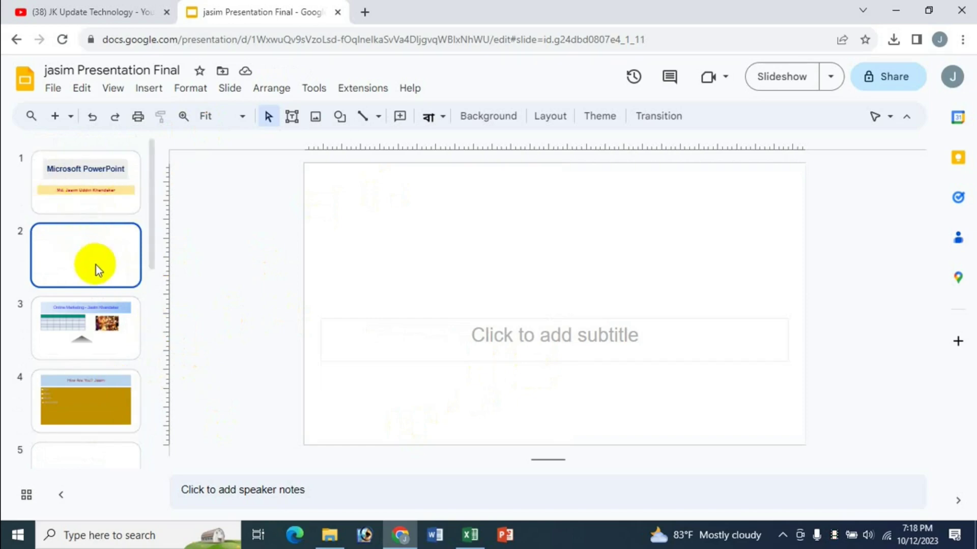
left_click(133, 415)
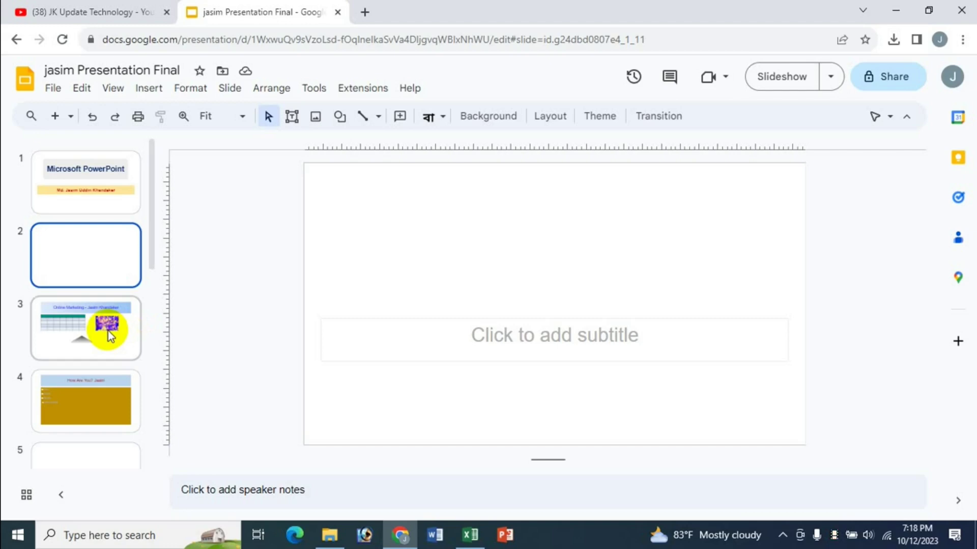
left_click(470, 534)
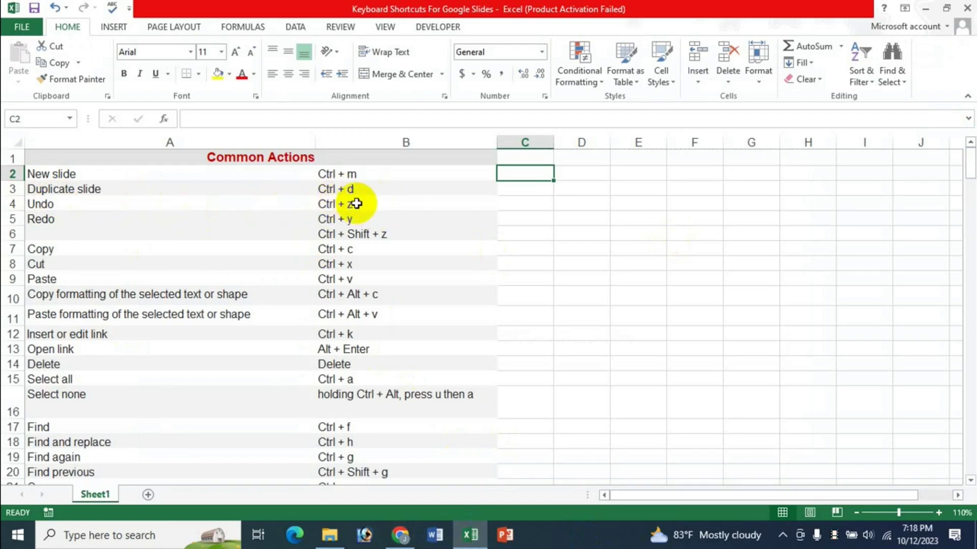
left_click(401, 535)
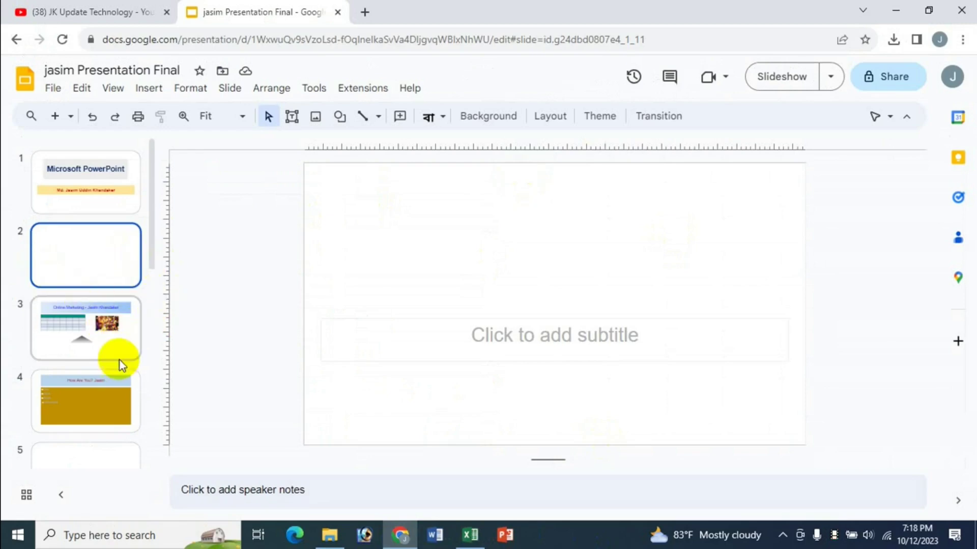
left_click(87, 325)
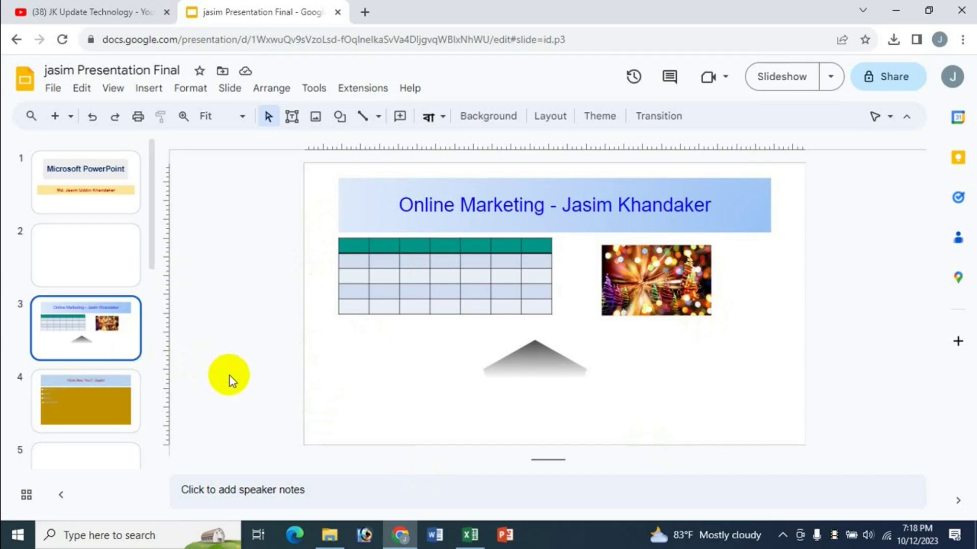
Duplicate the Online Marketing slide so a copy sits at slide 4
key("ctrl+d")
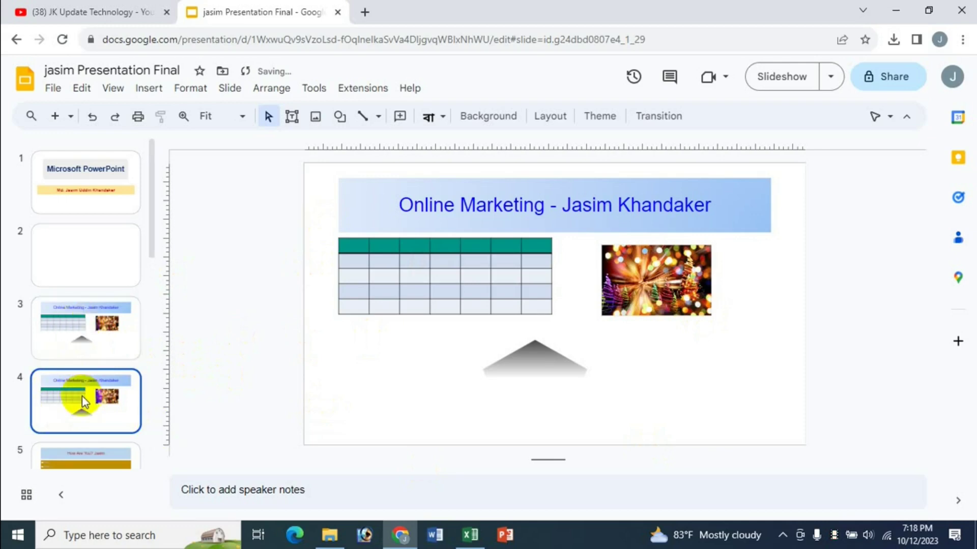
left_click(72, 332)
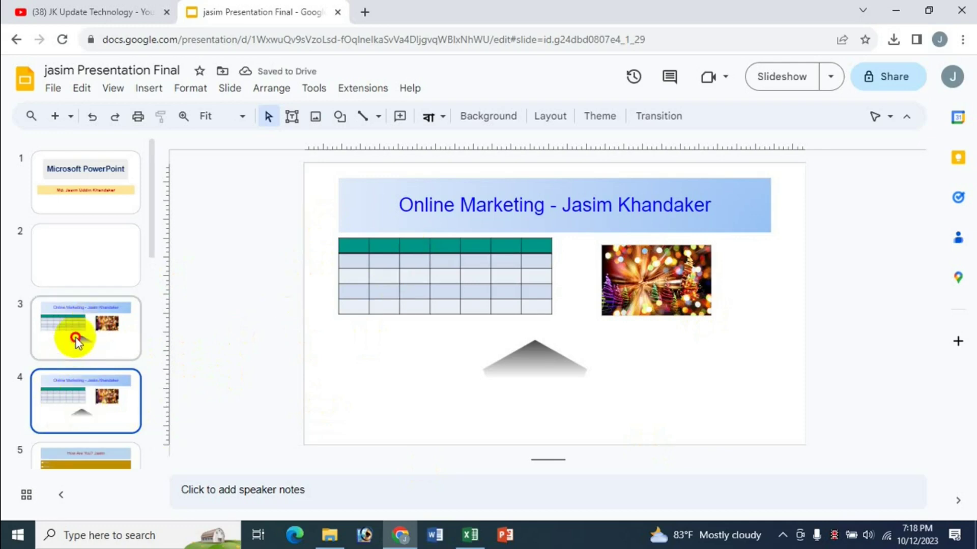
left_click(105, 402)
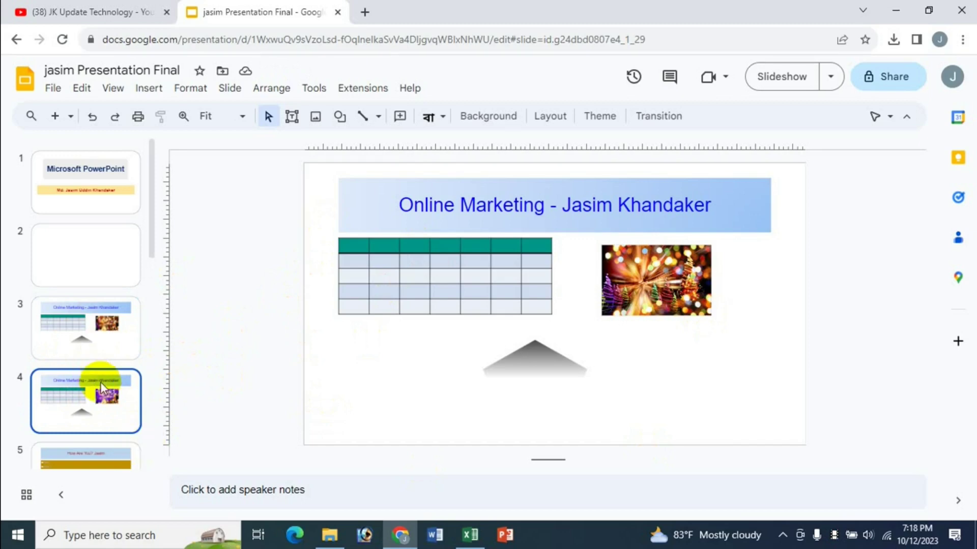
Duplicate blank slide 2, then bring up the Excel shortcut list
left_click(88, 262)
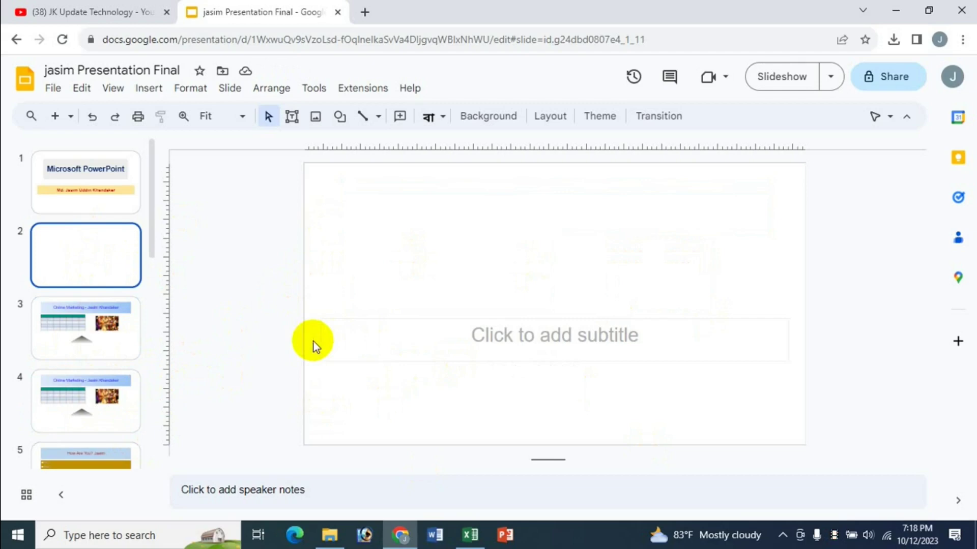
key("ctrl+d")
left_click(130, 262)
left_click(113, 322)
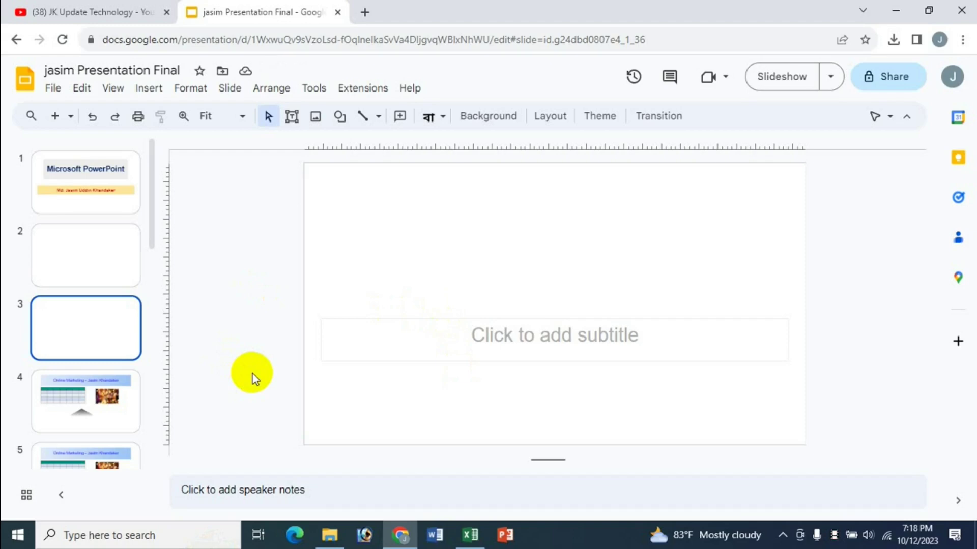
left_click(470, 535)
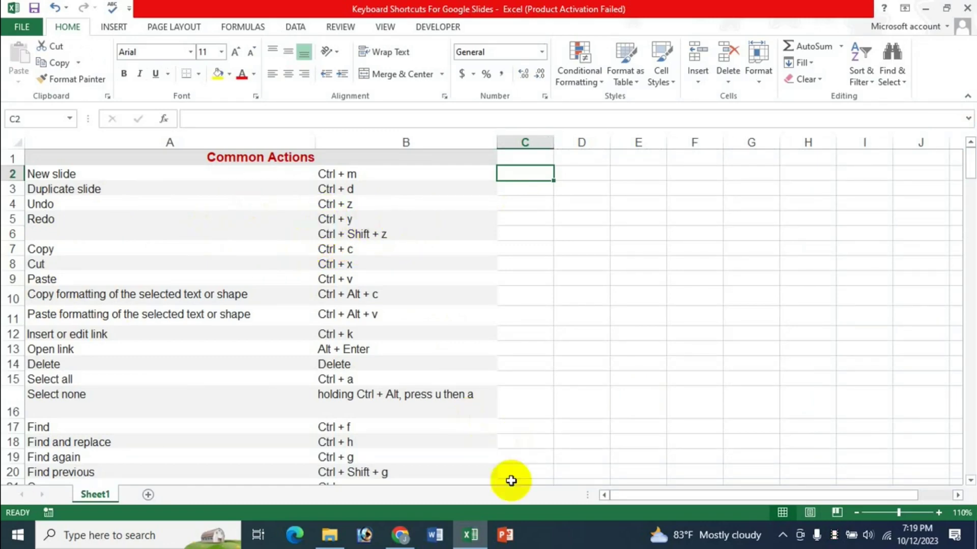
Open the title slide and try the undo and redo shortcuts
left_click(400, 534)
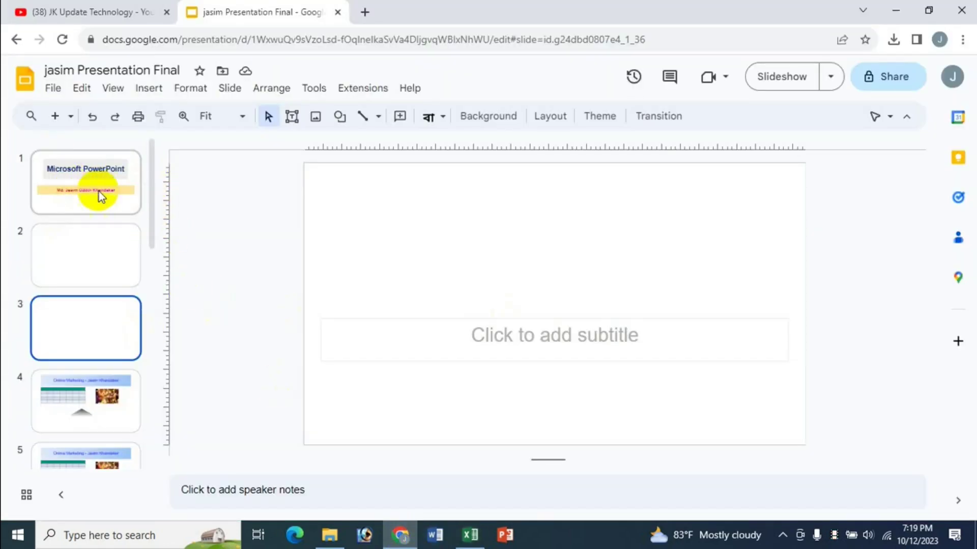
left_click(83, 185)
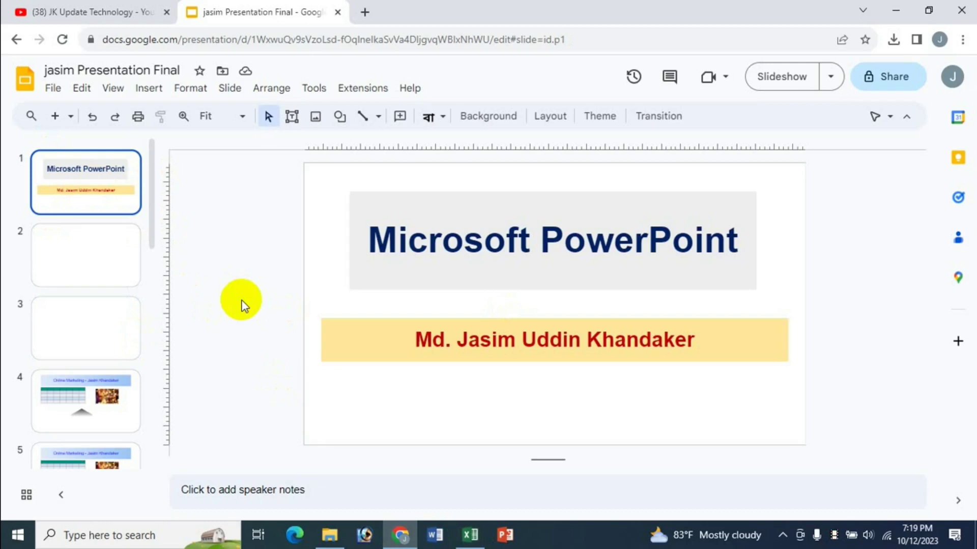
key("ctrl+z")
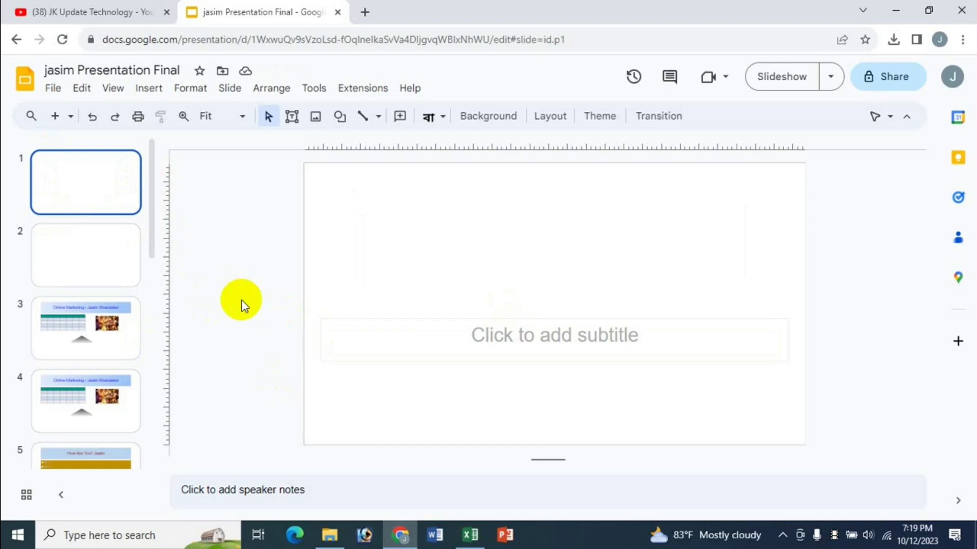
key("ctrl+z")
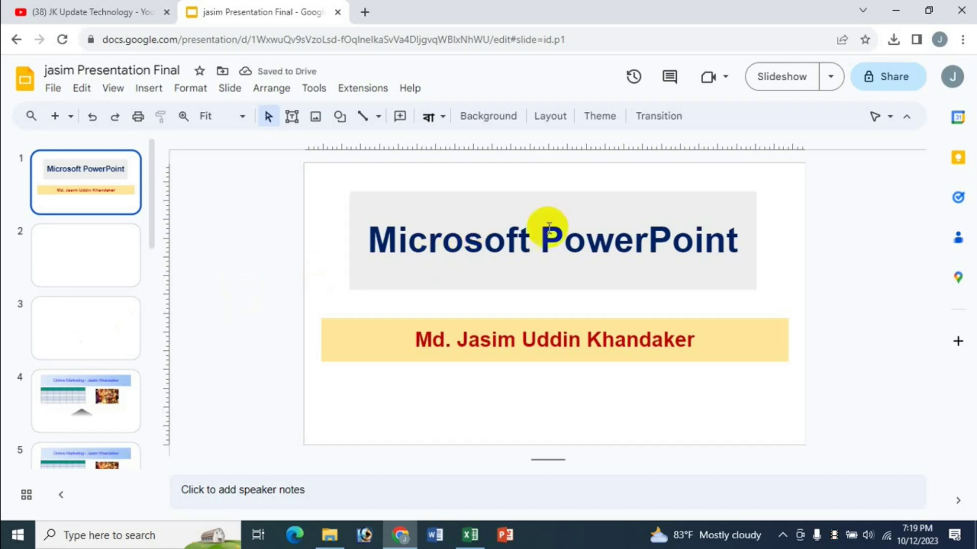
Delete the Microsoft PowerPoint title box and restore it with Ctrl+Z, twice
left_click(505, 238)
left_click(477, 193)
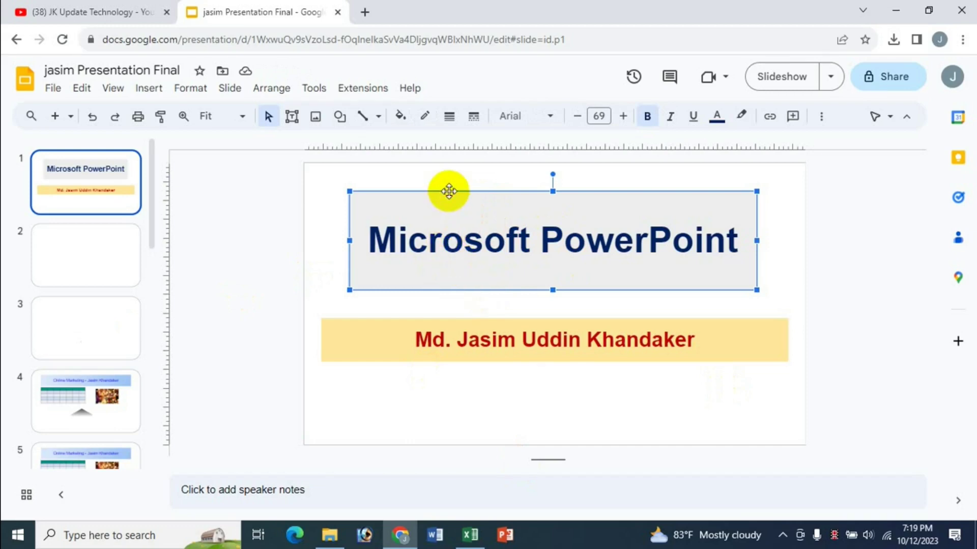
key("Delete")
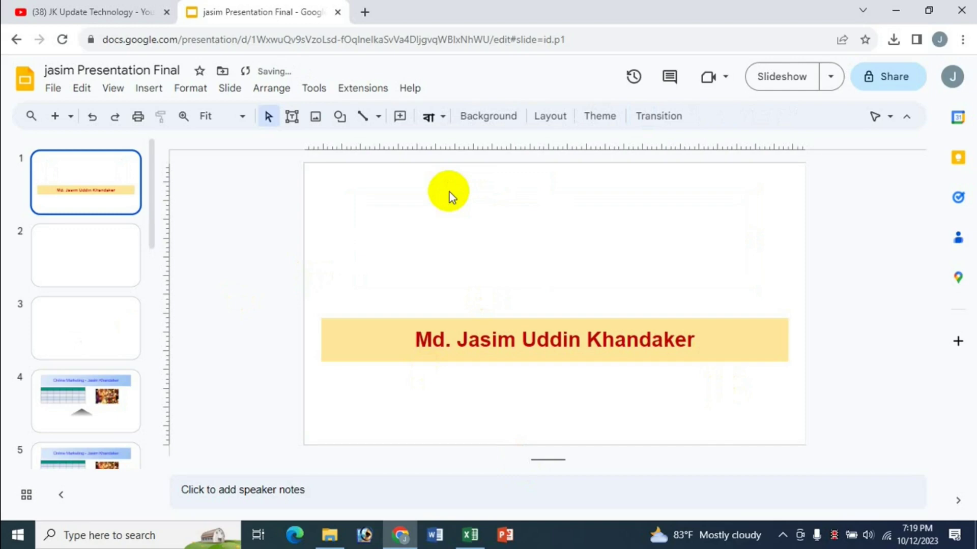
key("ctrl+z")
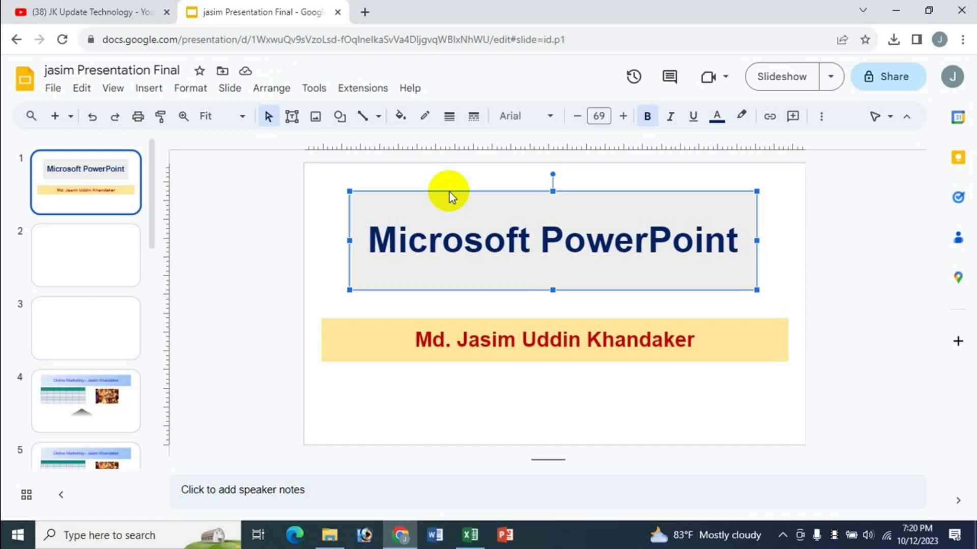
key("Delete")
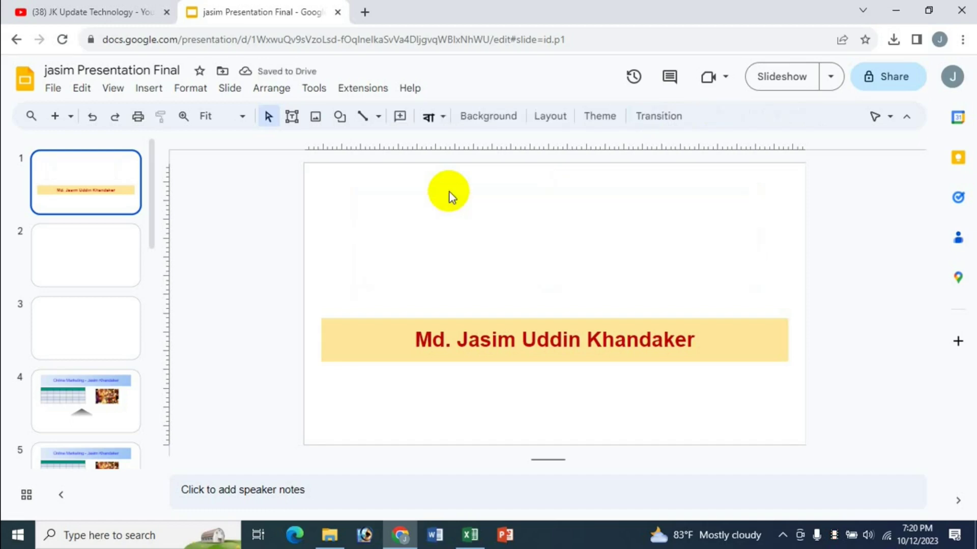
key("ctrl+z")
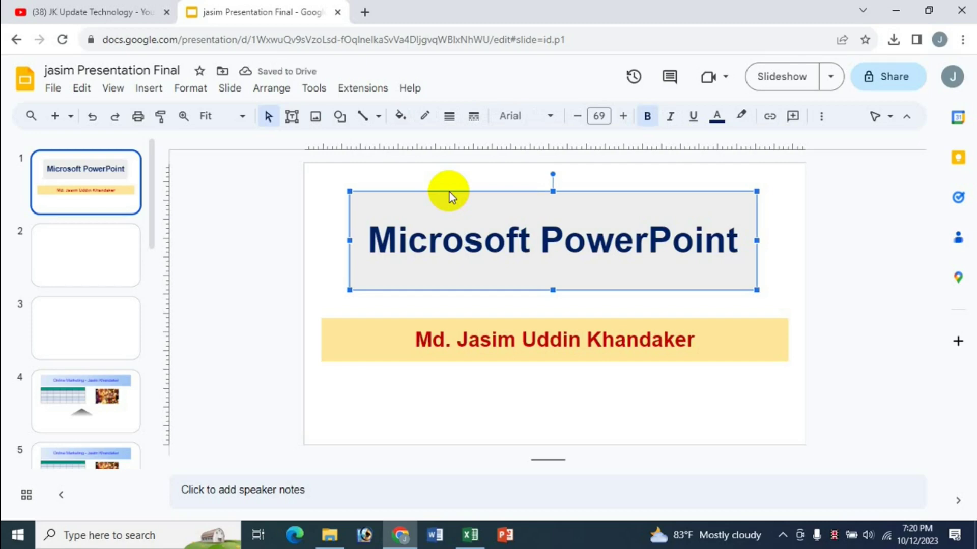
After checking the shortcut list, delete and restore the title box once more
left_click(469, 534)
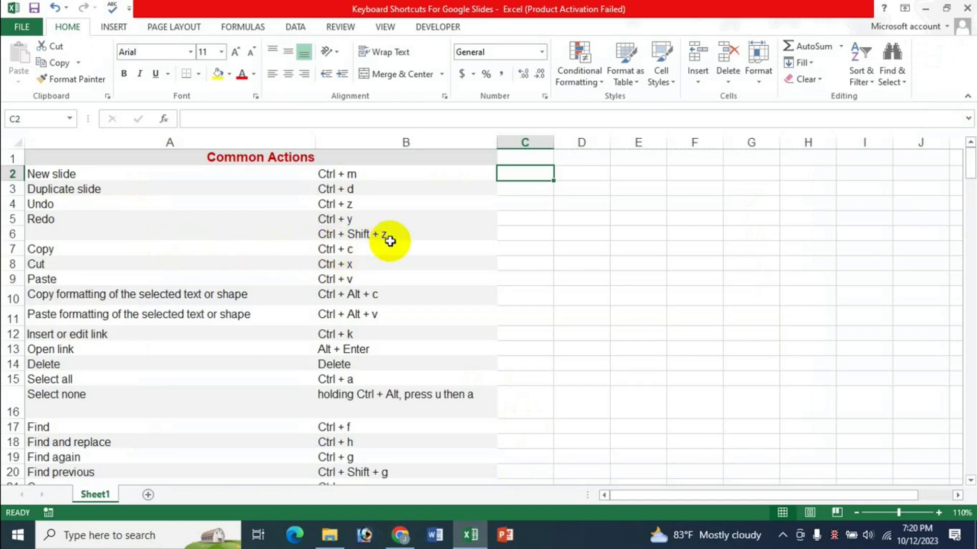
left_click(400, 534)
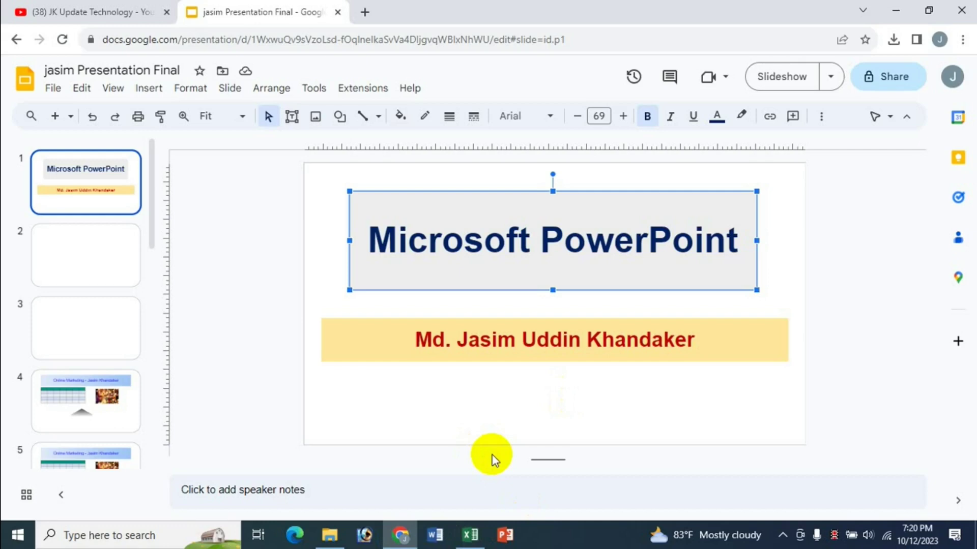
key("Delete")
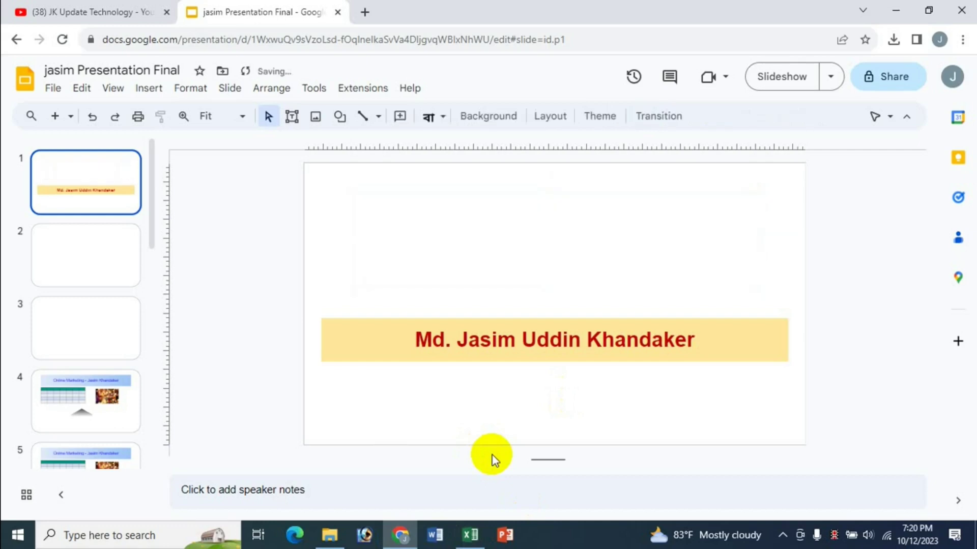
key("ctrl+z")
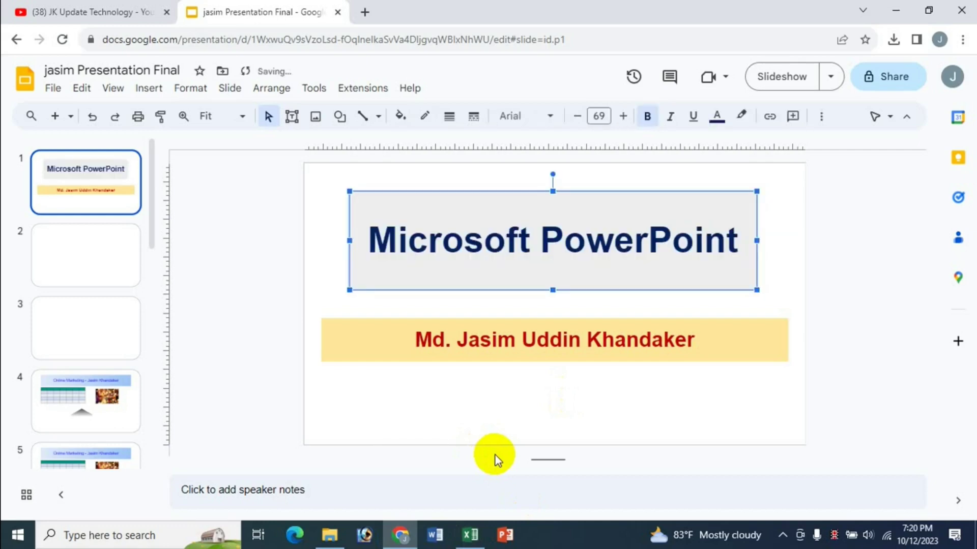
left_click(471, 535)
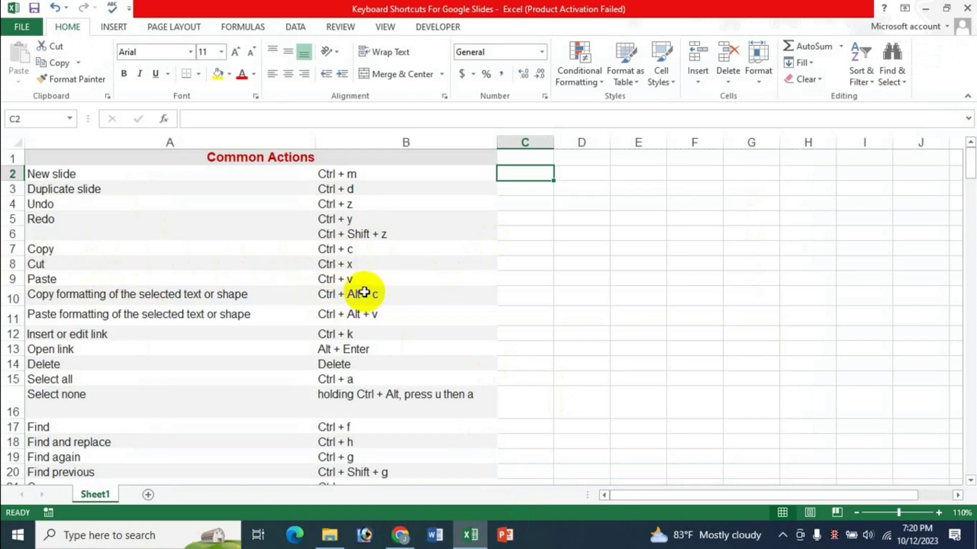
left_click(402, 537)
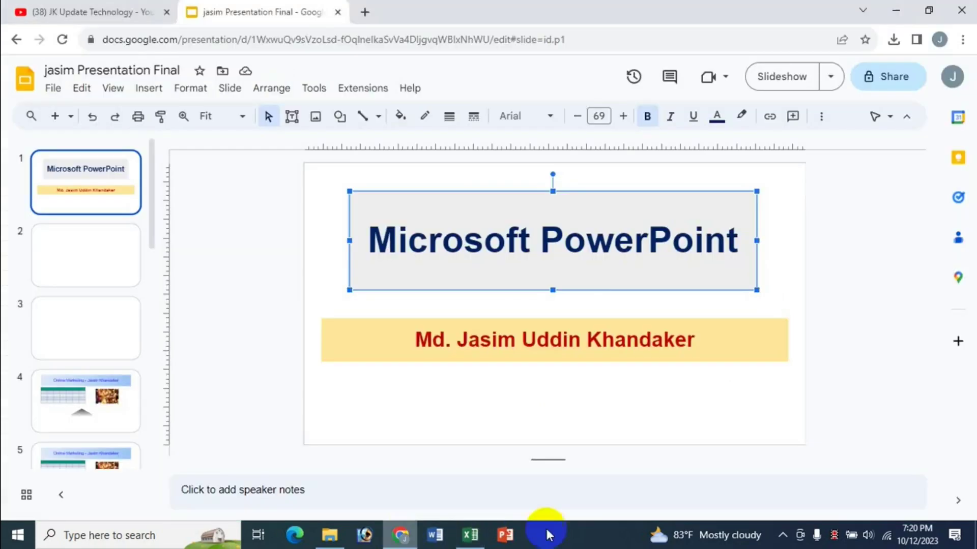
Cut 'Microsoft' from the title slide heading, leaving 'PowerPoint', and bring up slide 5
left_click(258, 291)
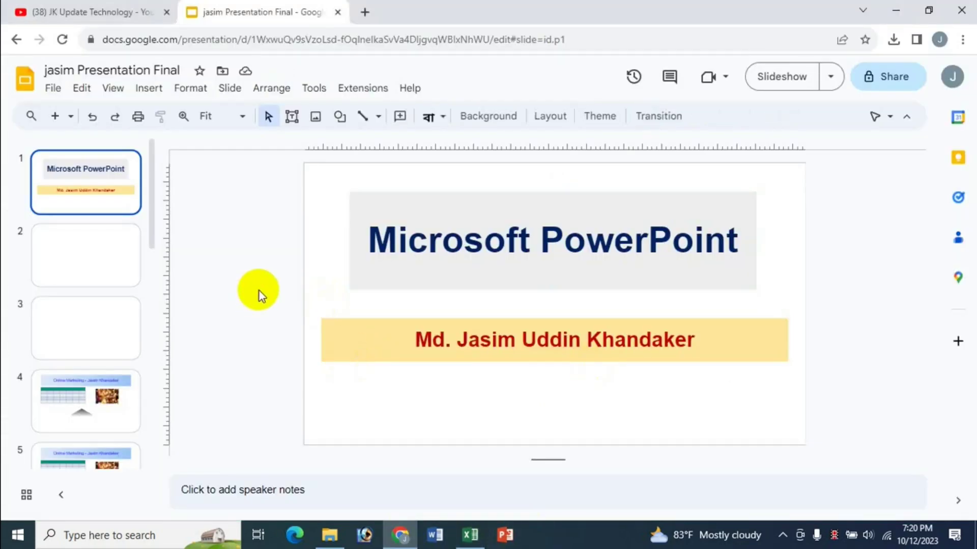
left_click(464, 238)
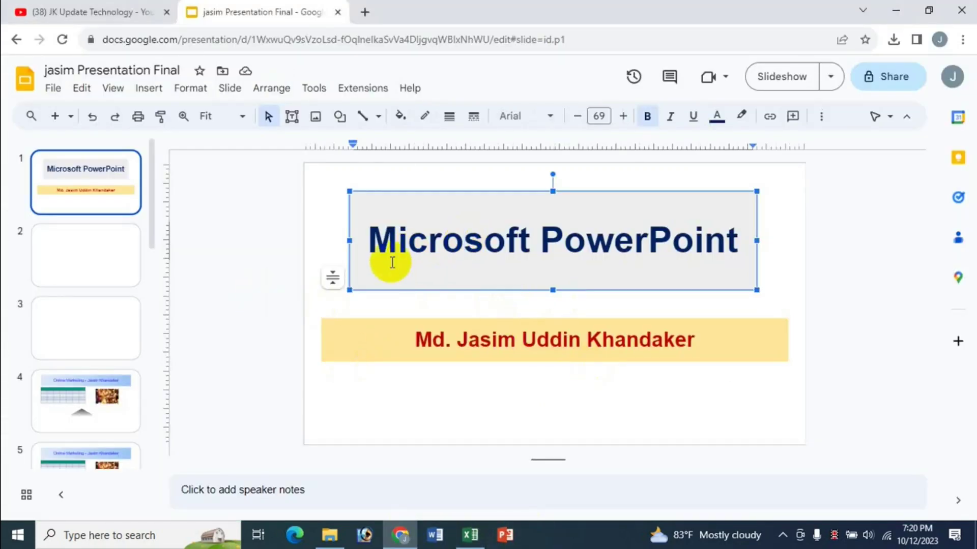
left_click_drag(373, 247, 526, 247)
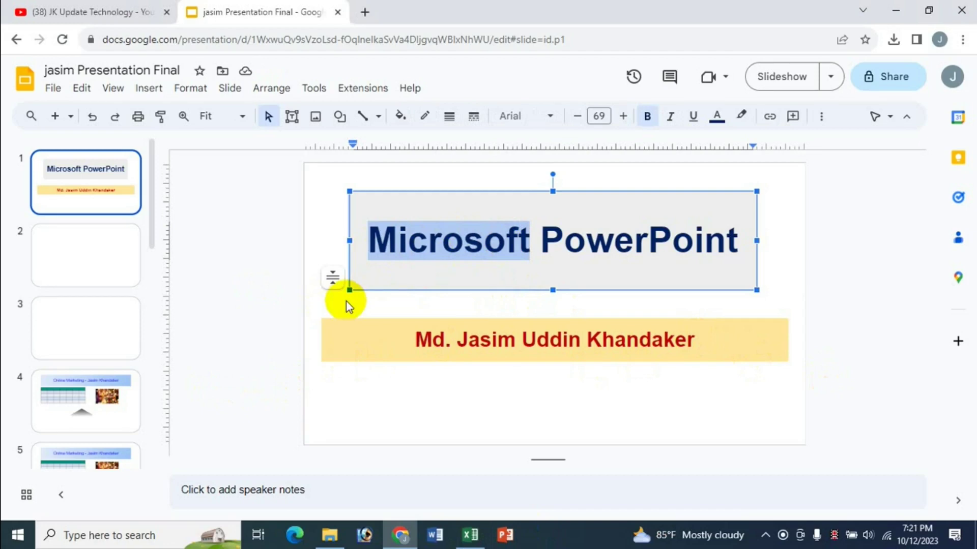
key("ctrl+x")
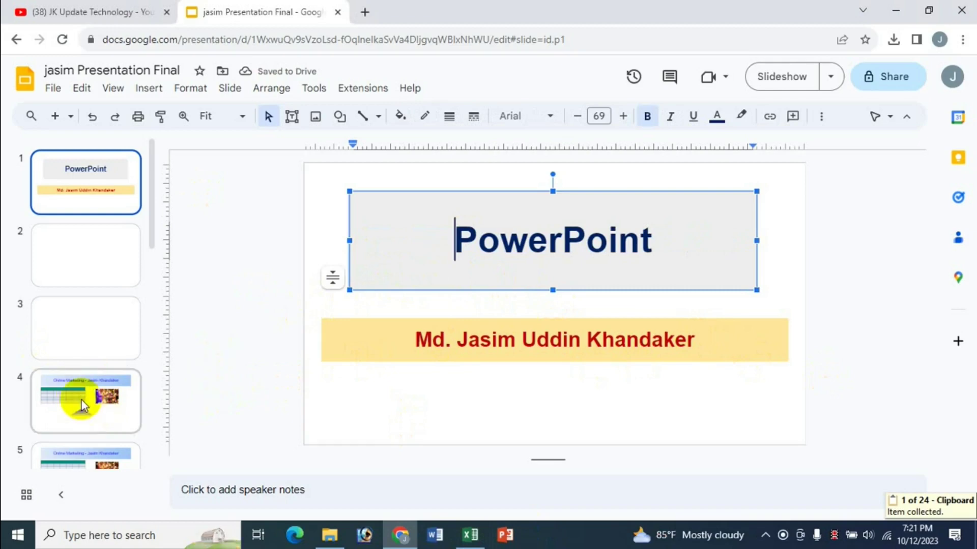
left_click(101, 458)
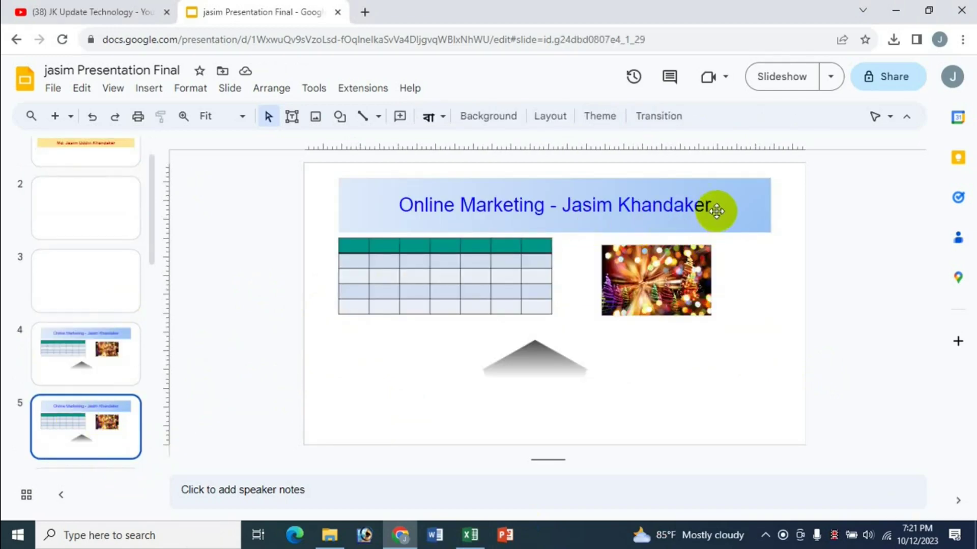
Paste 'Microsoft' at the end of slide 5's title and at the end of the title slide's subtitle
left_click(711, 206)
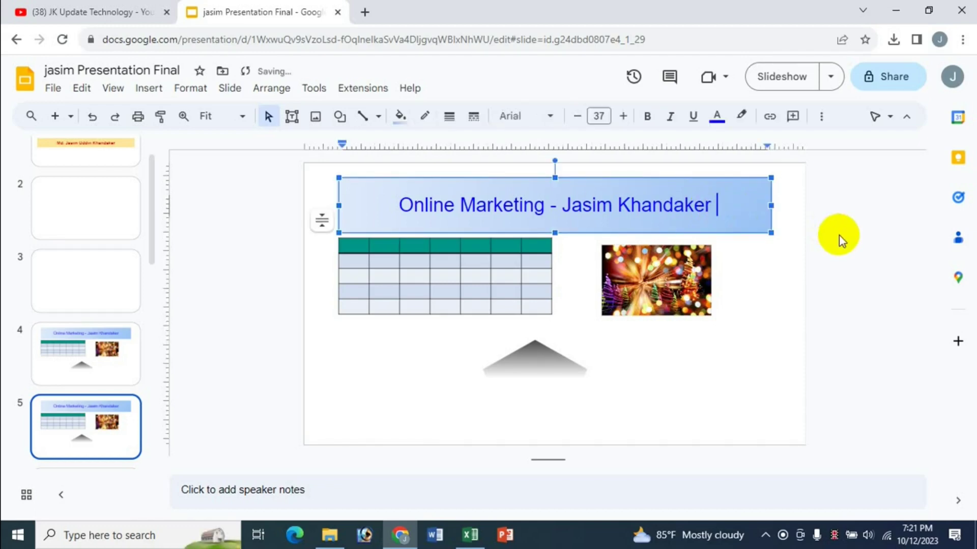
key("ctrl+v")
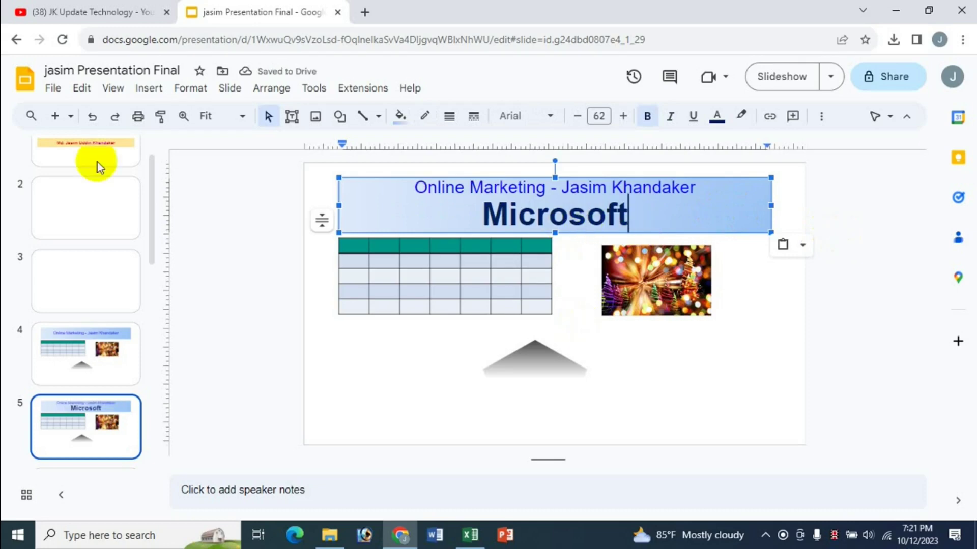
scroll(161, 226, "up", 2)
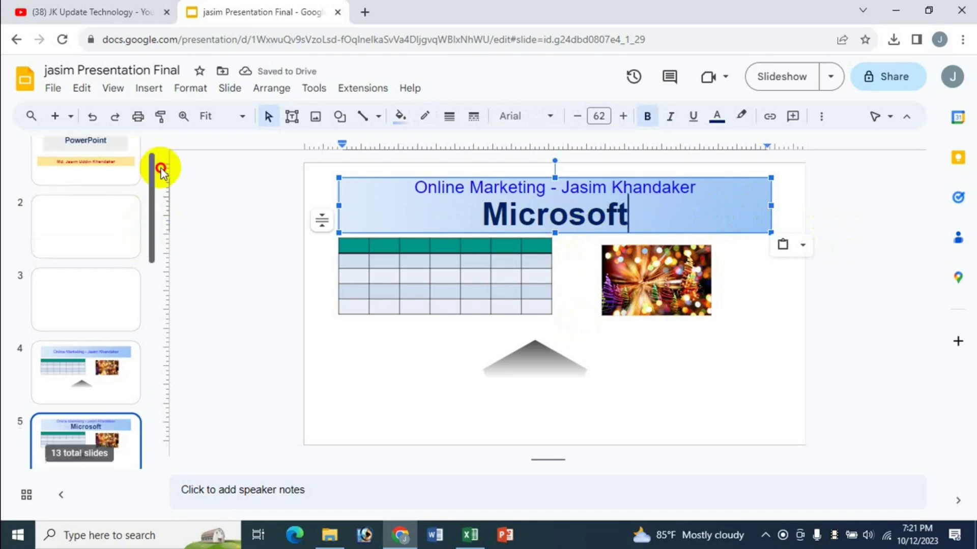
left_click(99, 175)
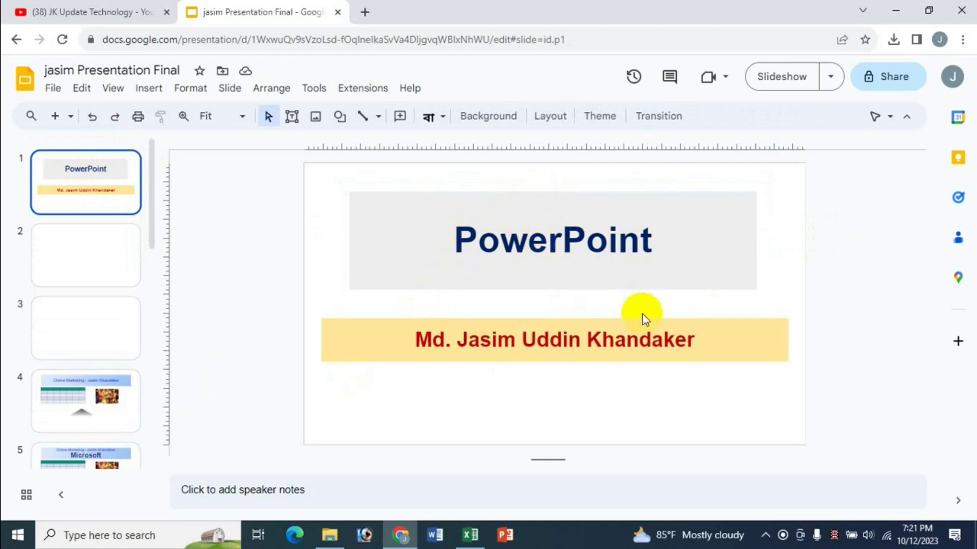
left_click(767, 355)
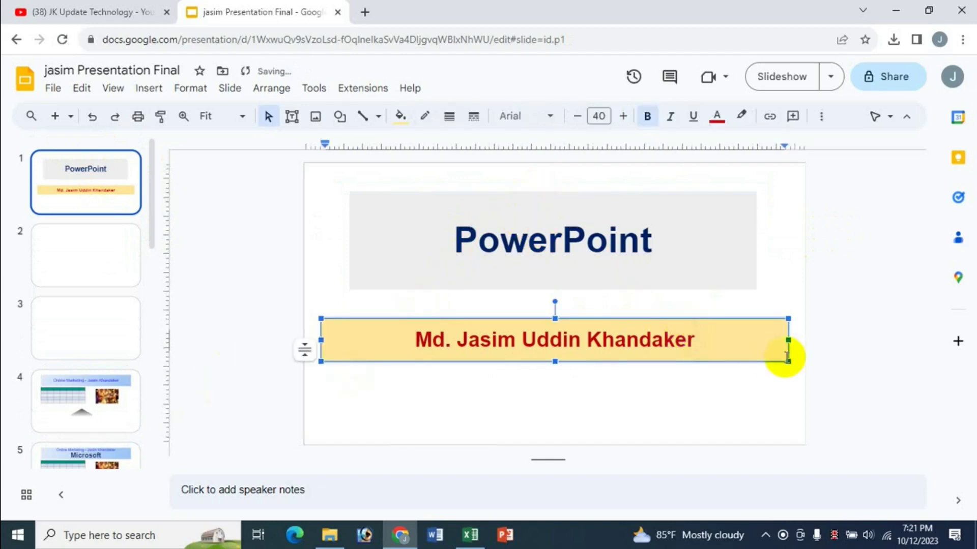
key("ctrl+v")
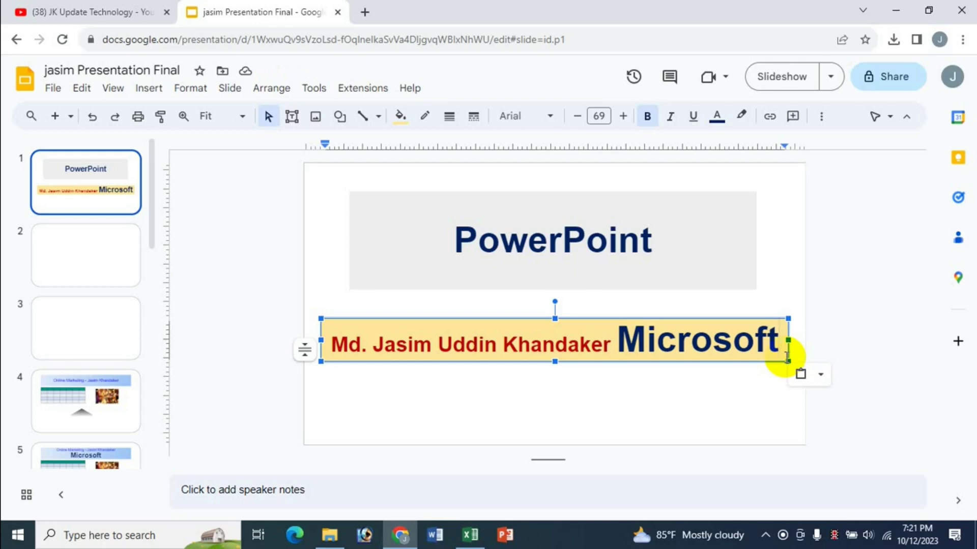
left_click(245, 239)
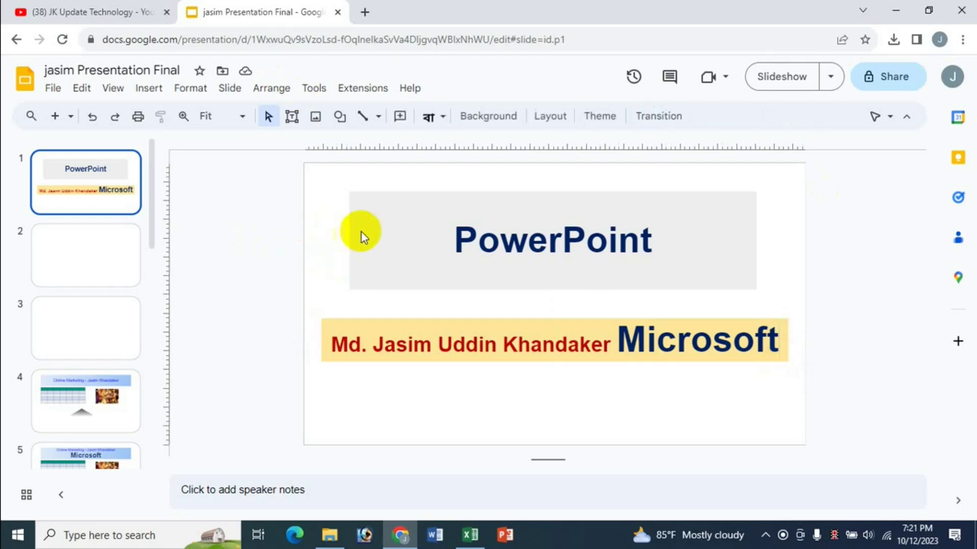
Cut the PowerPoint title box from slide 1 and paste it onto blank slide 3
left_click(513, 198)
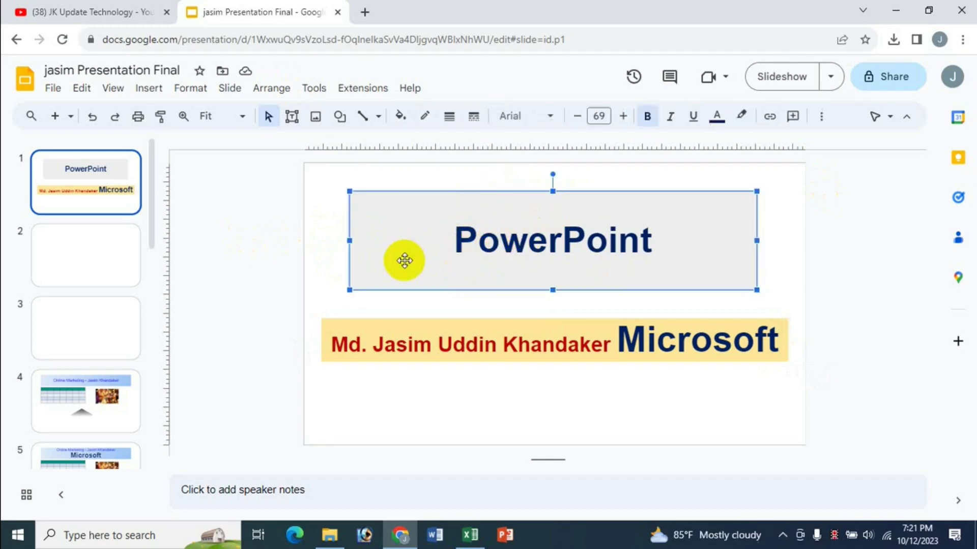
key("ctrl+x")
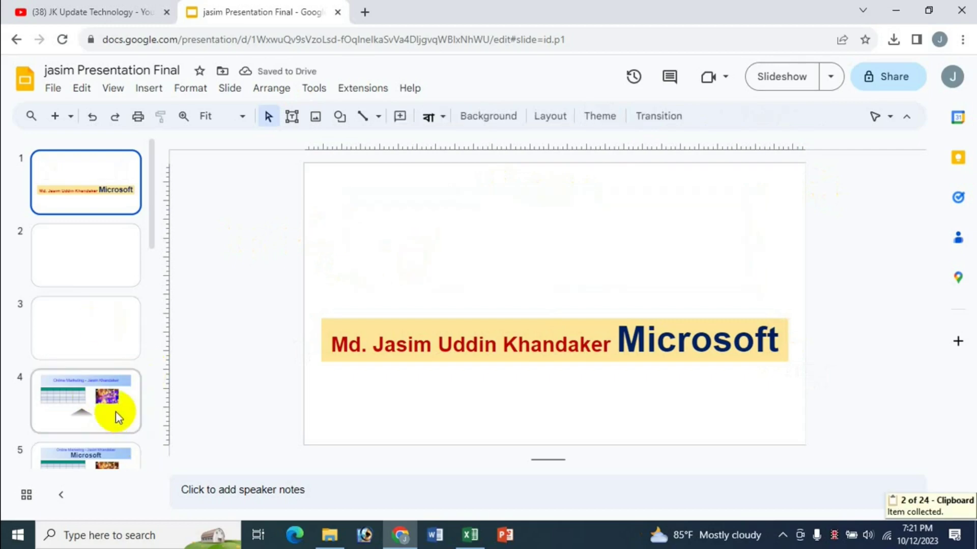
left_click(108, 336)
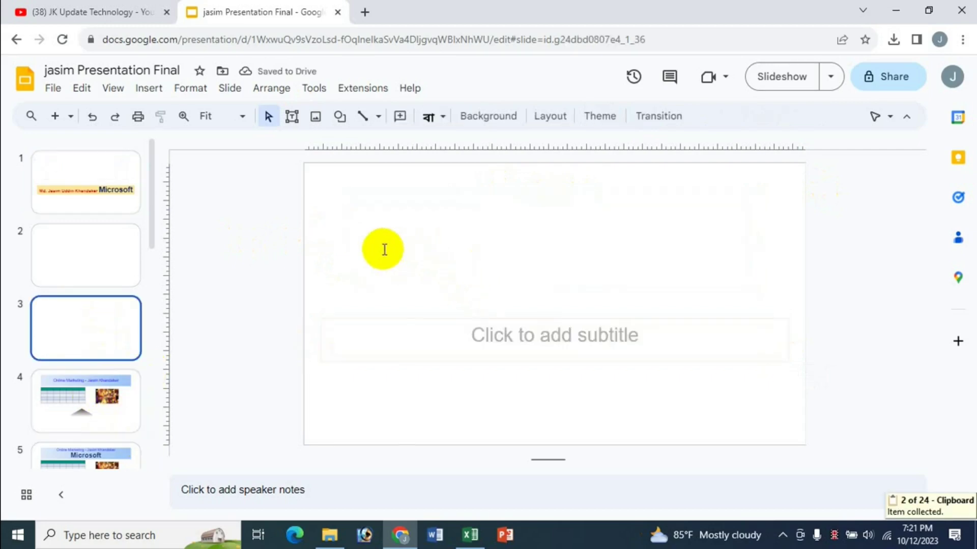
key("ctrl+v")
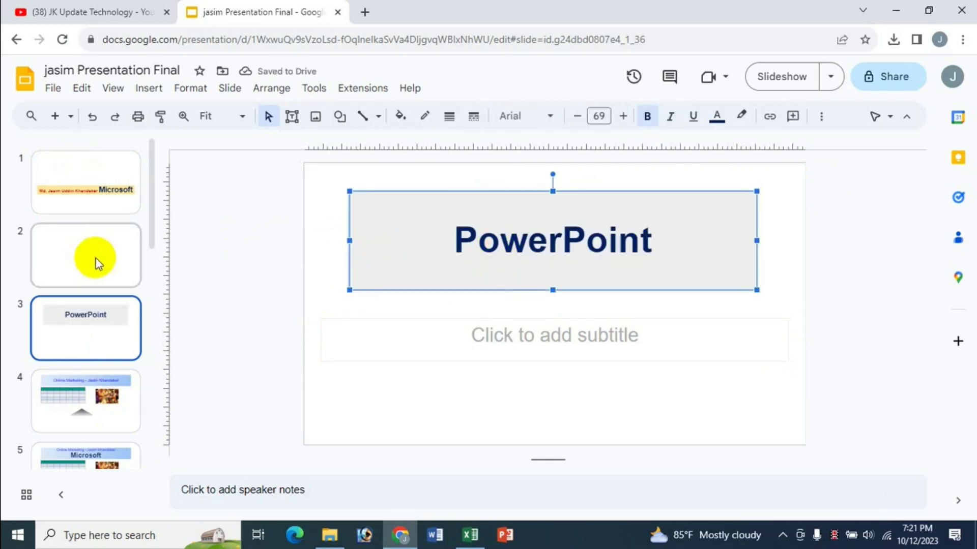
Cut slide 1 from the deck and paste it after slide 4
left_click(82, 173)
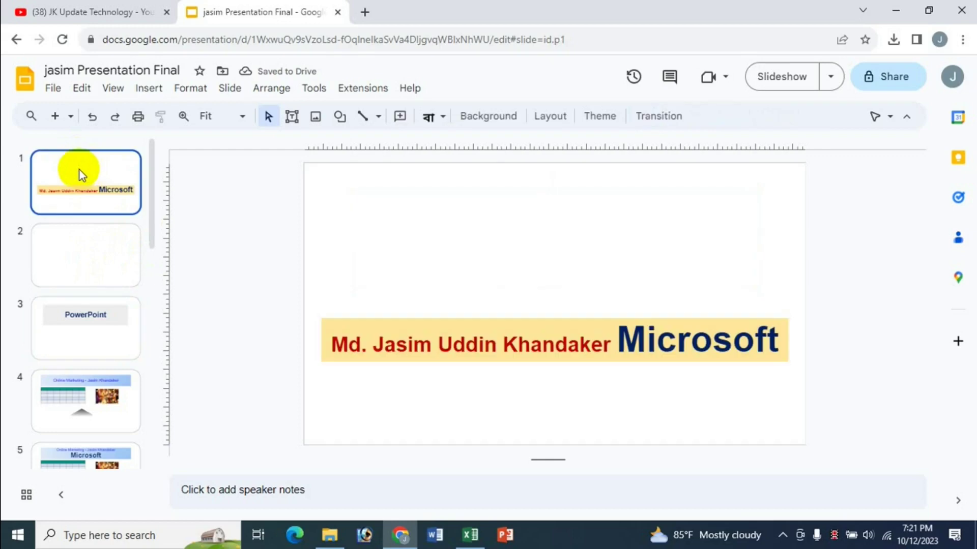
key("ctrl+x")
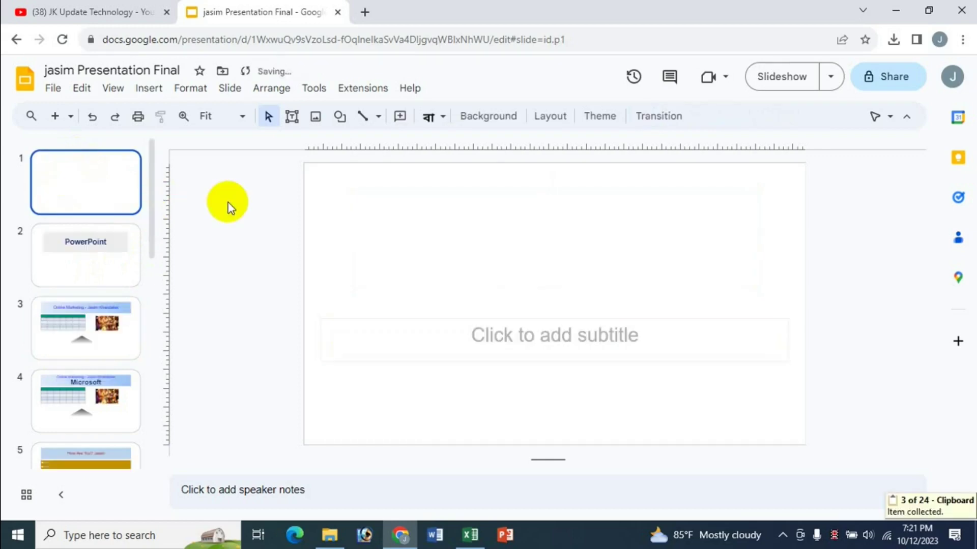
left_click(100, 392)
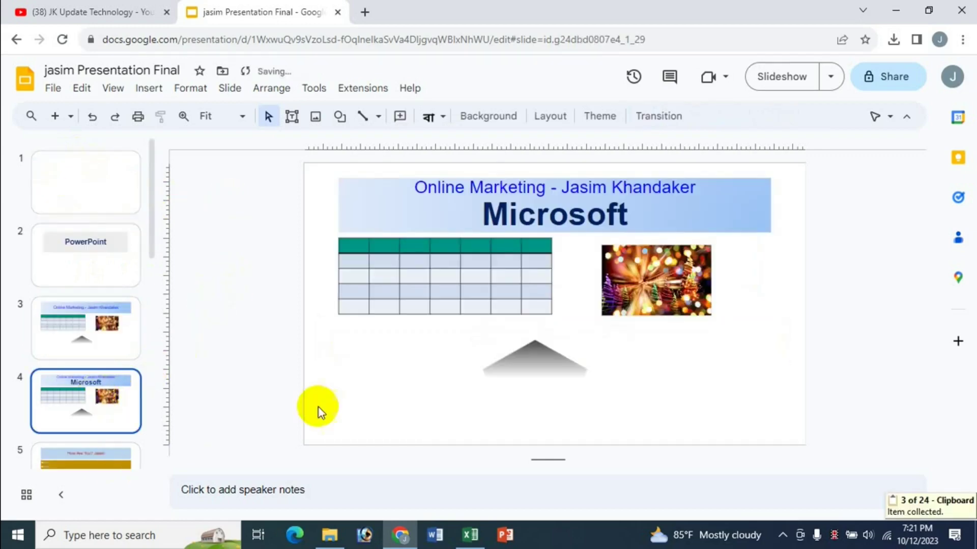
key("ctrl+v")
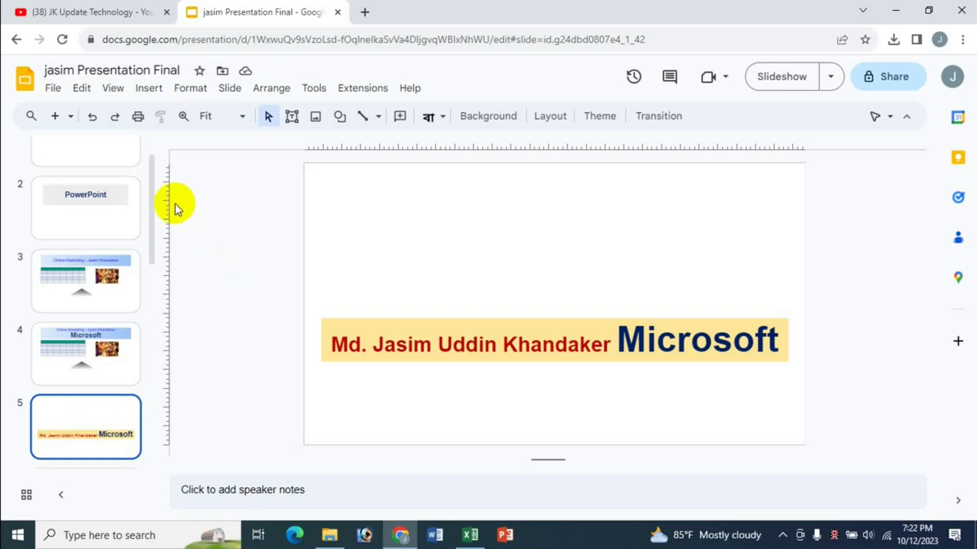
left_click_drag(152, 198, 155, 137)
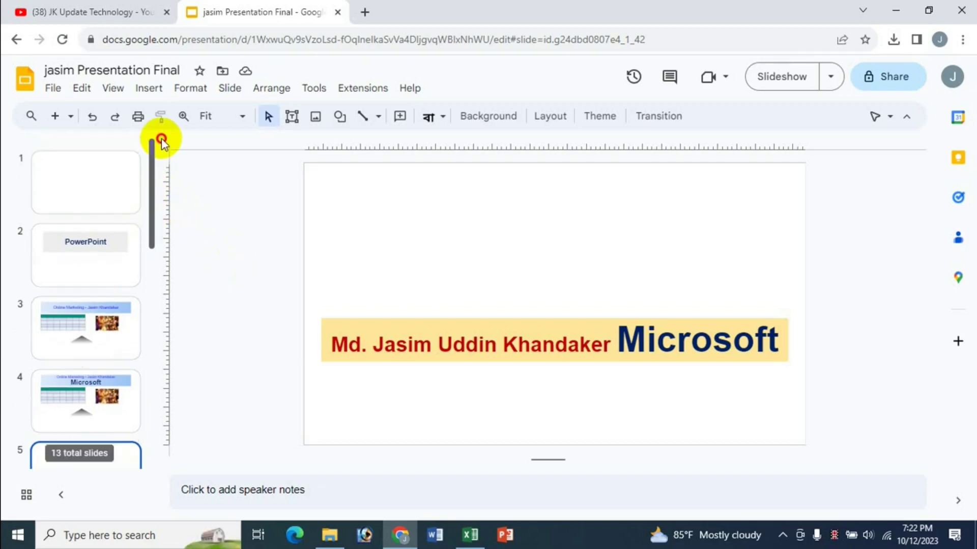
Copy the How Are You? bulleted slide 6 and paste it after blank slide 8
left_click_drag(173, 214, 231, 244)
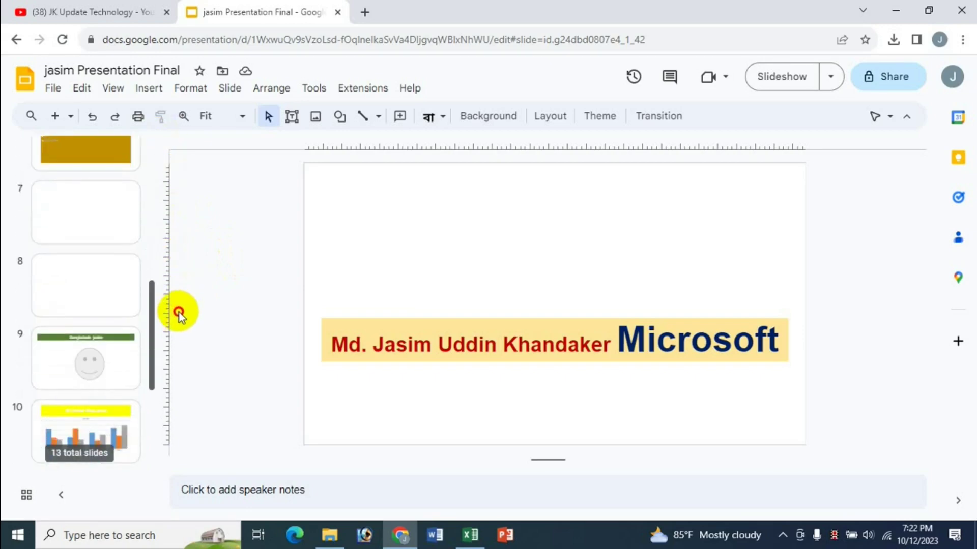
left_click(83, 273)
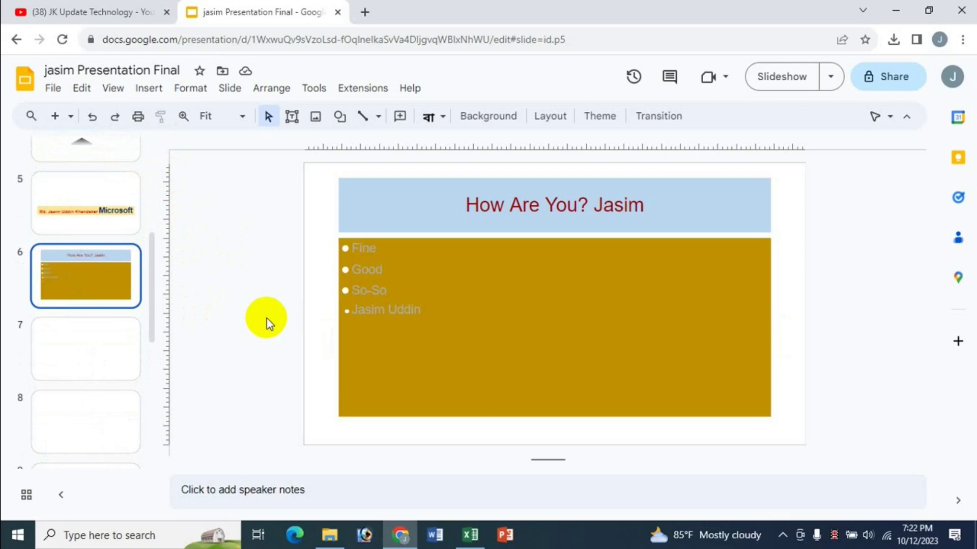
key("ctrl+c")
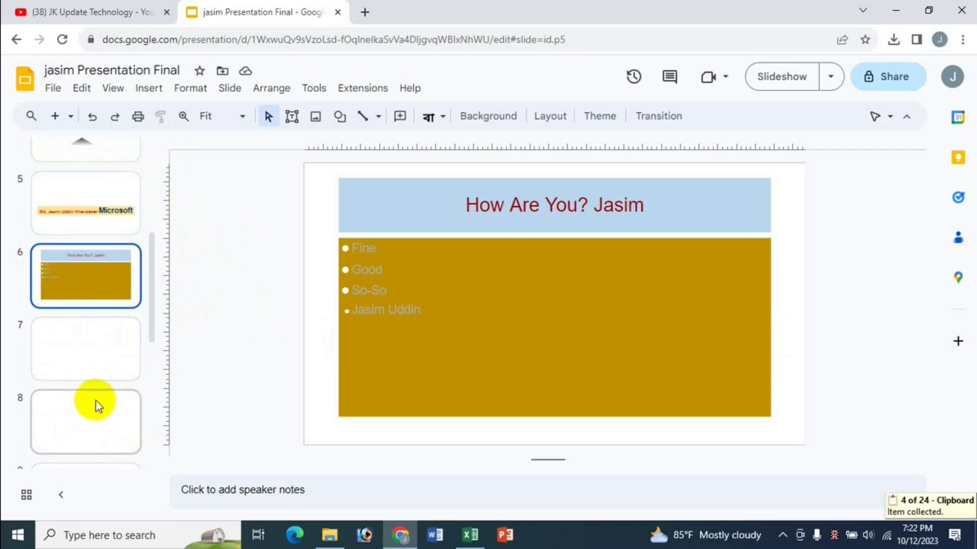
left_click(79, 412)
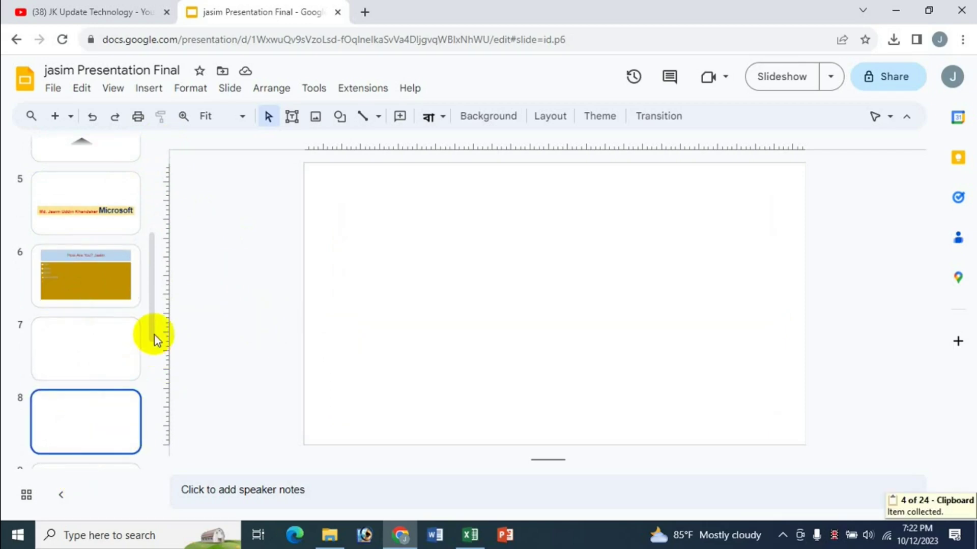
scroll(151, 346, "down", 2)
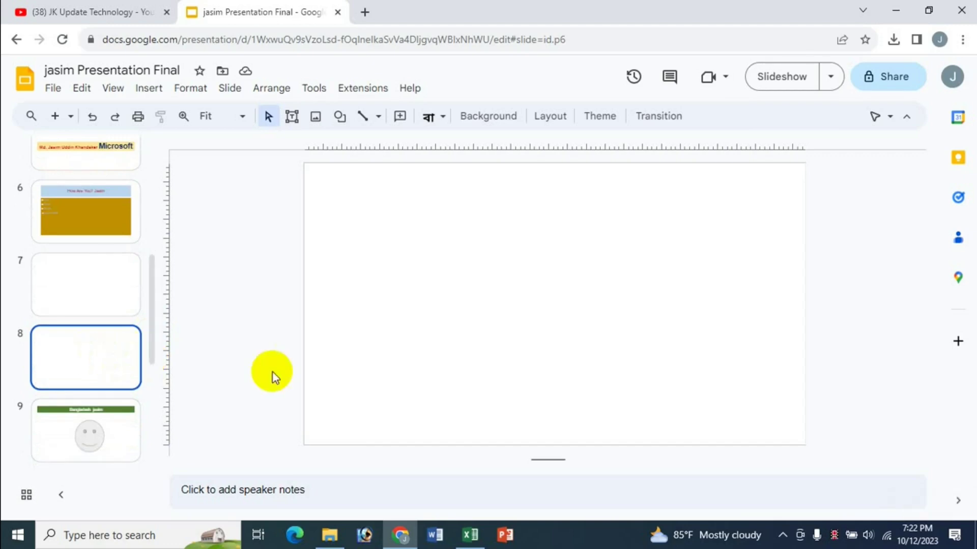
key("ctrl+v")
Check the new slide 9 copy and its How Are You? title box, then revisit slide 8
left_click(92, 428)
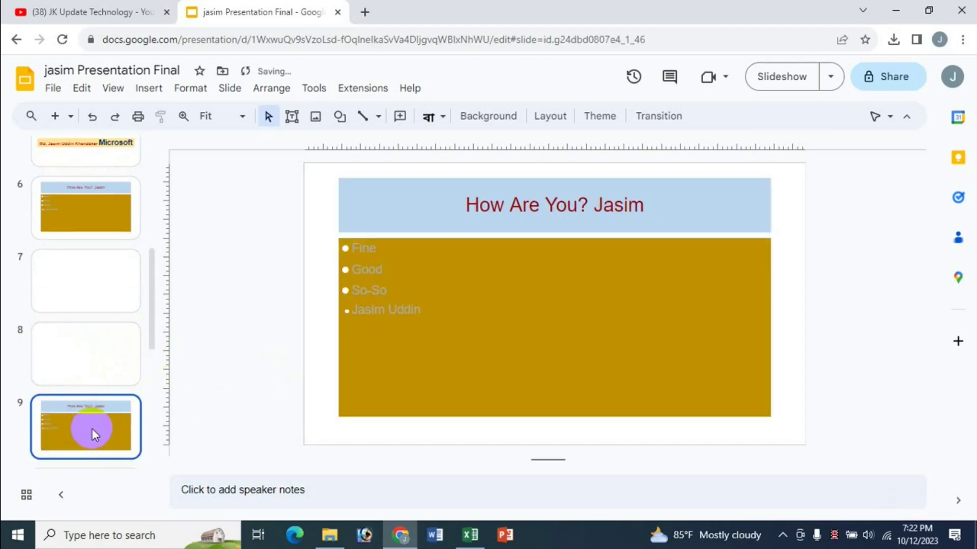
left_click(91, 437)
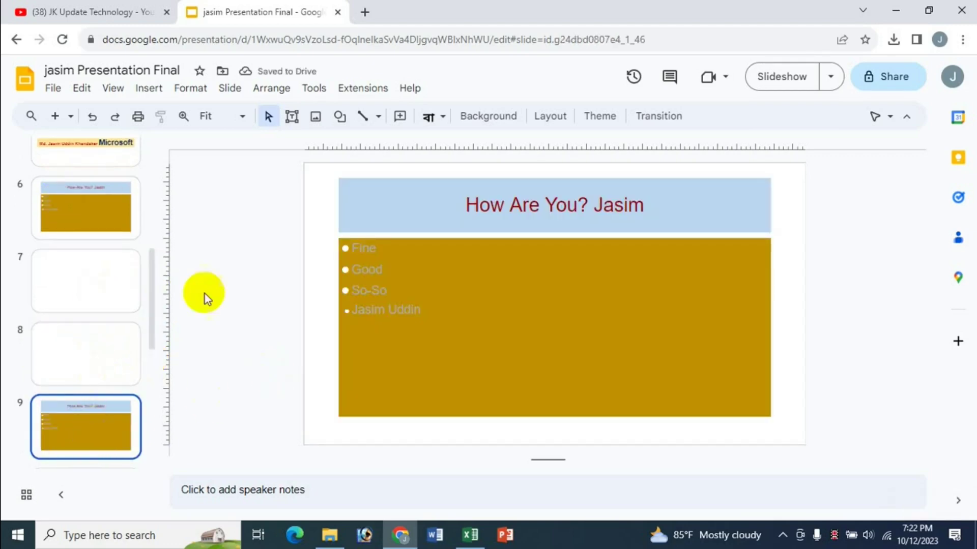
left_click(128, 233)
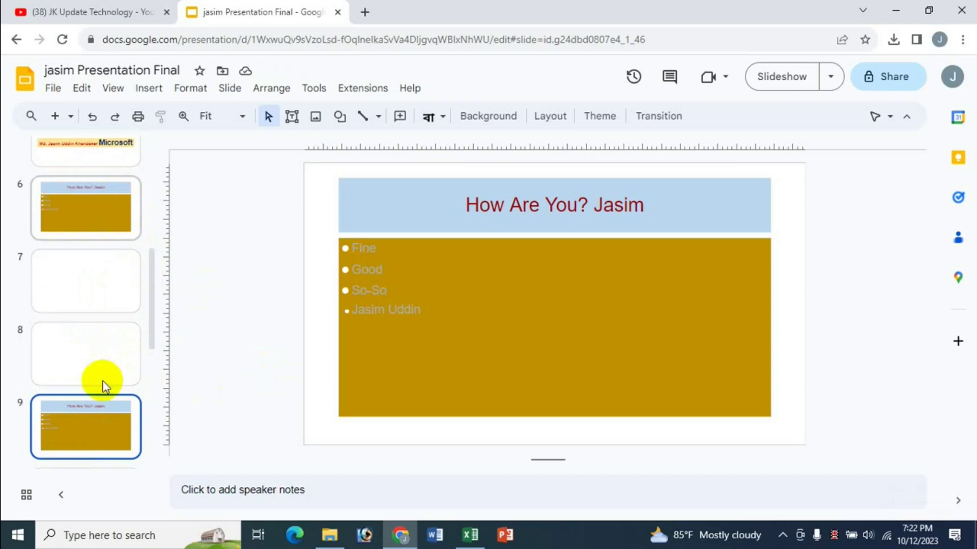
left_click(82, 423)
left_click(111, 217)
left_click(109, 433)
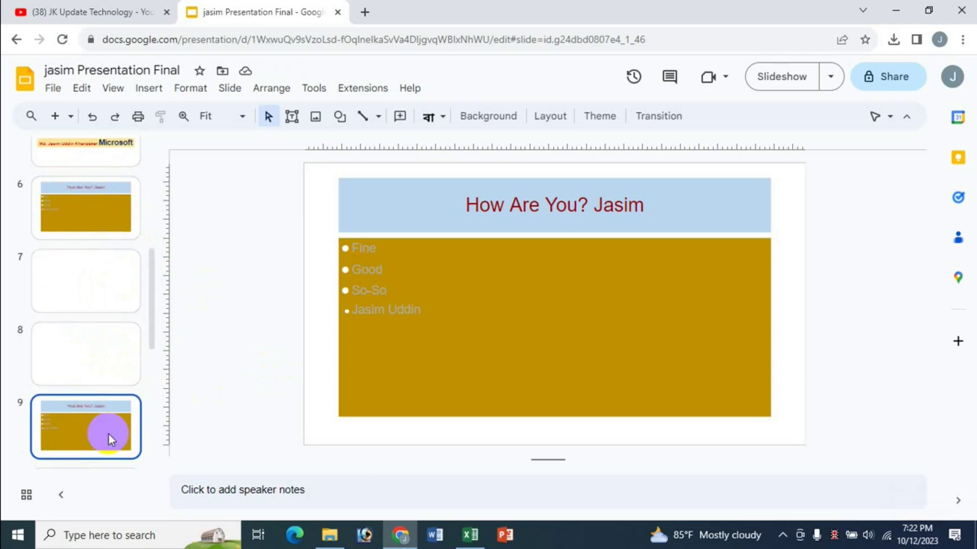
left_click(489, 213)
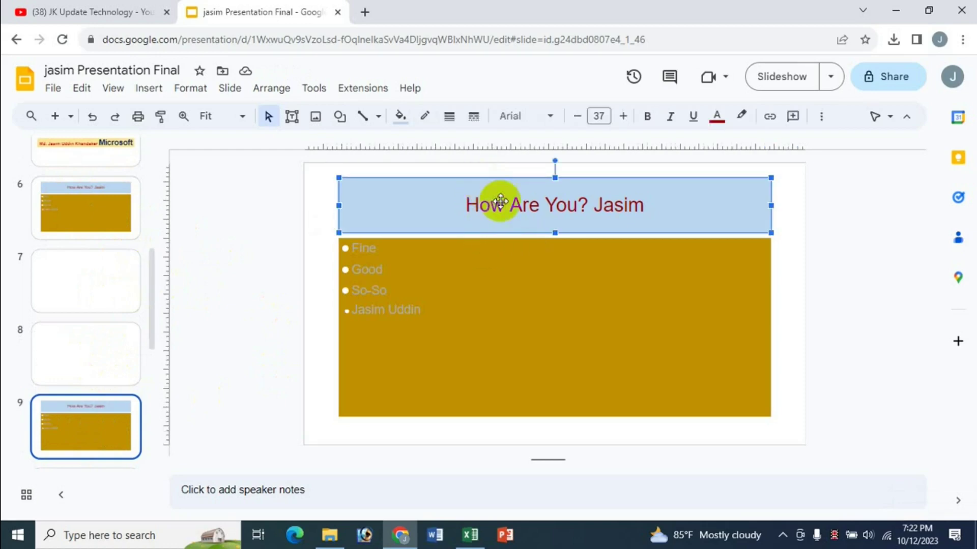
left_click(130, 349)
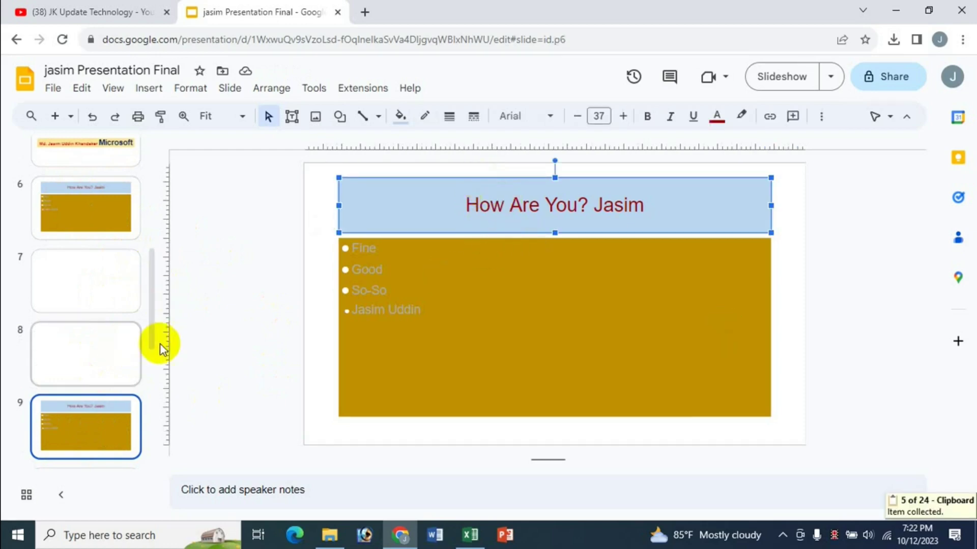
key("ctrl+v")
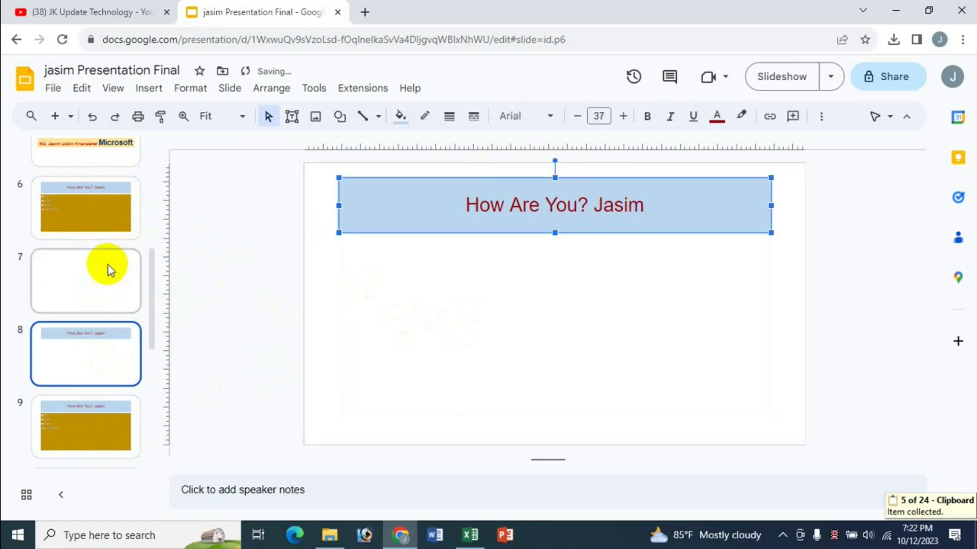
left_click(102, 216)
left_click(94, 348)
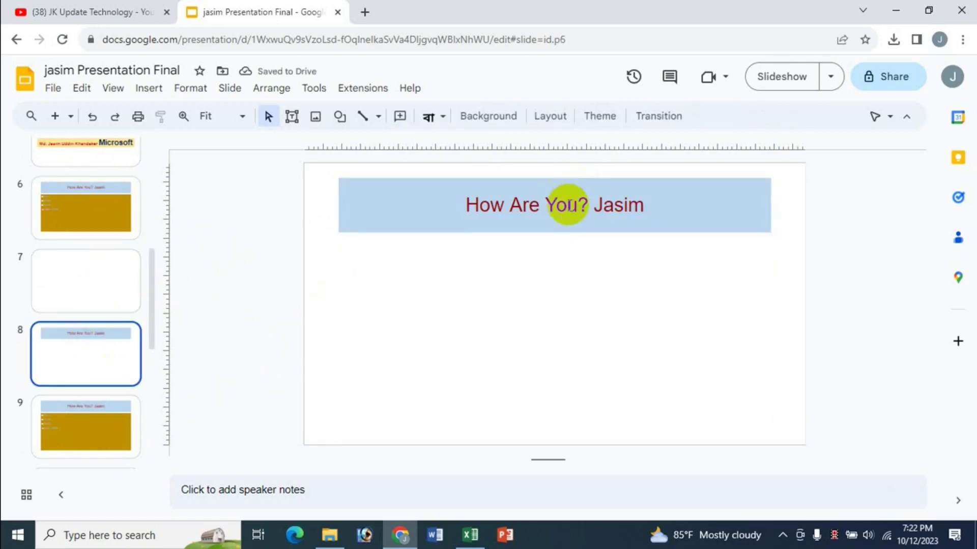
double_click(684, 197)
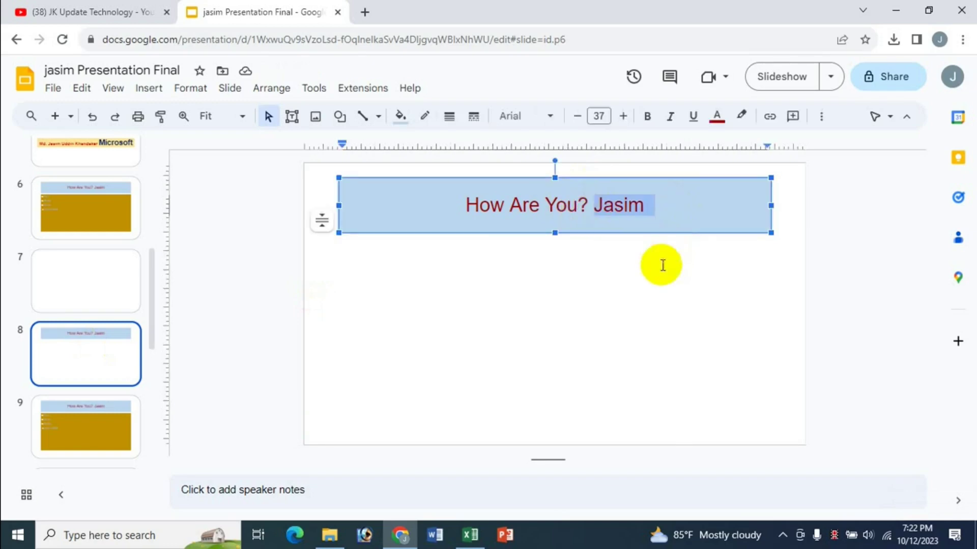
key("ctrl+c")
left_click(125, 295)
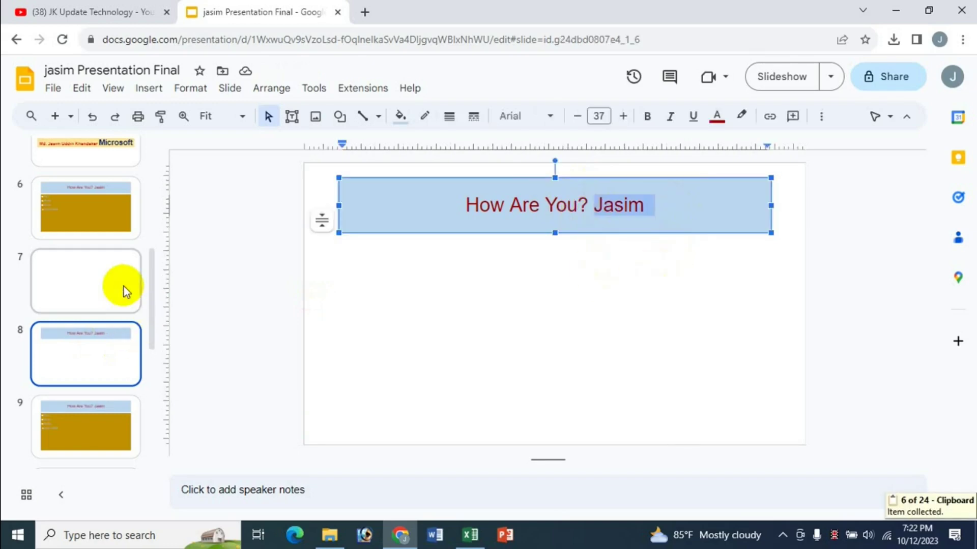
left_click(496, 301)
key("ctrl+v")
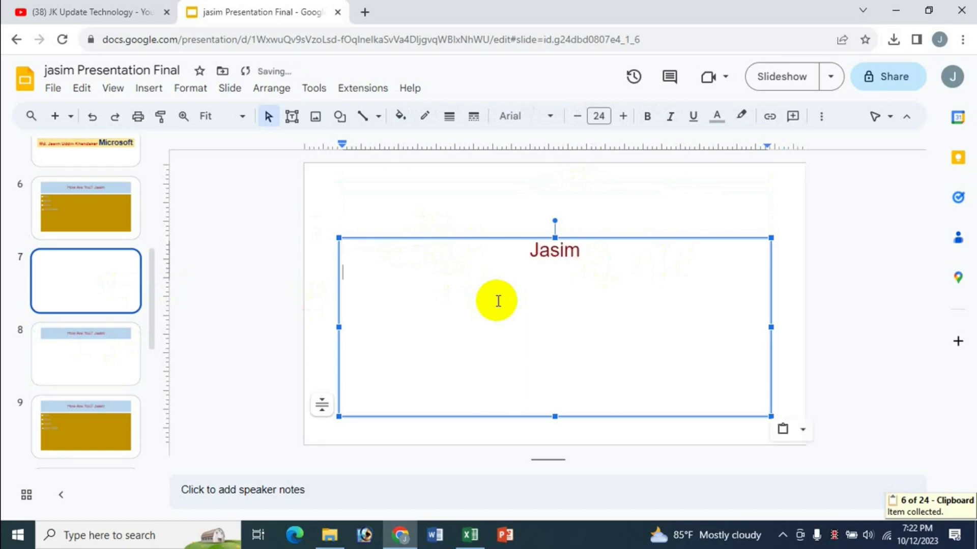
left_click(81, 210)
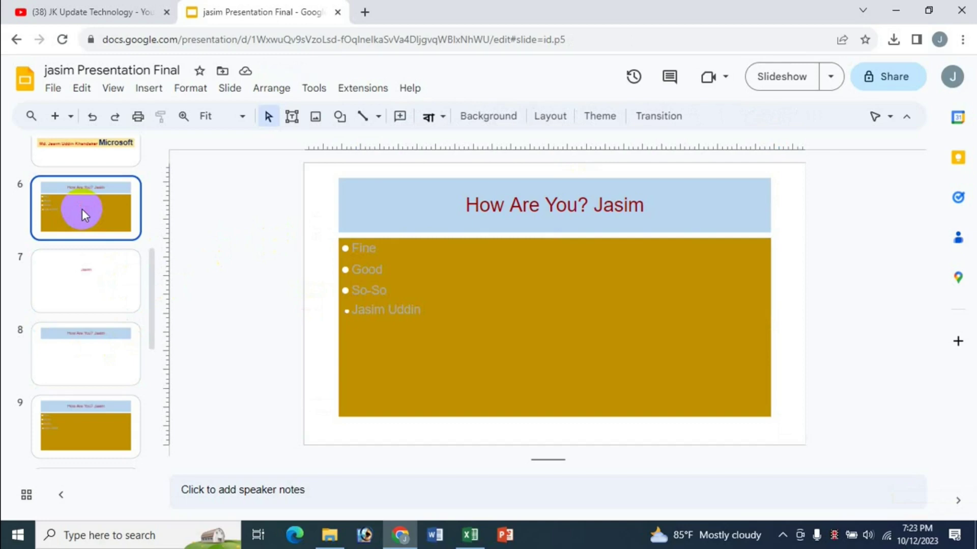
left_click(470, 535)
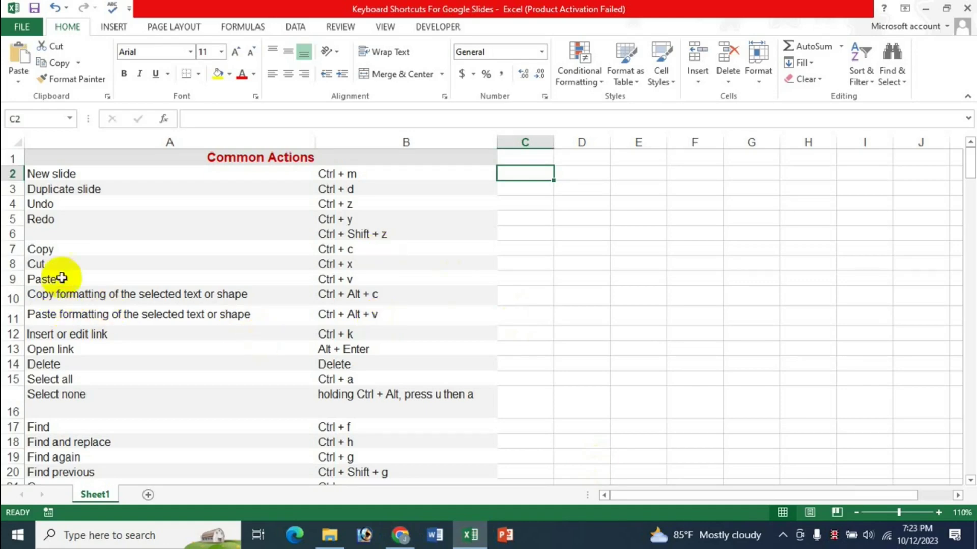
scroll(283, 344, "down", 1)
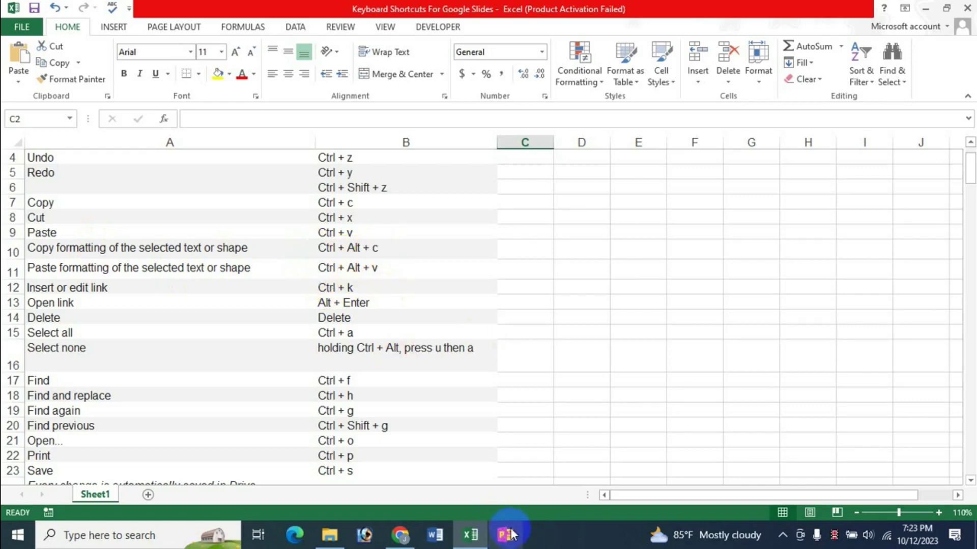
left_click(429, 533)
left_click(401, 534)
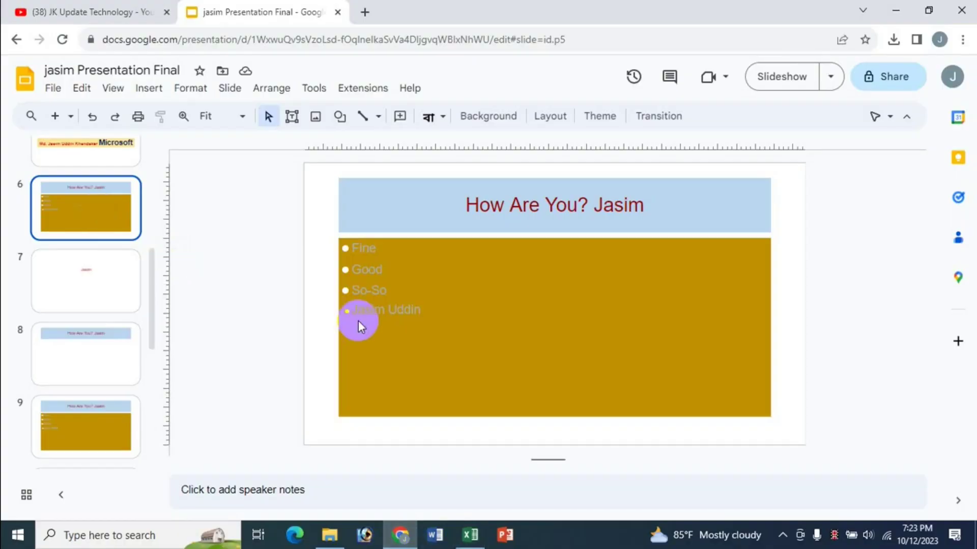
Undo the added name text and the dark theme, restoring the white Microsoft PowerPoint title slide
key("Up")
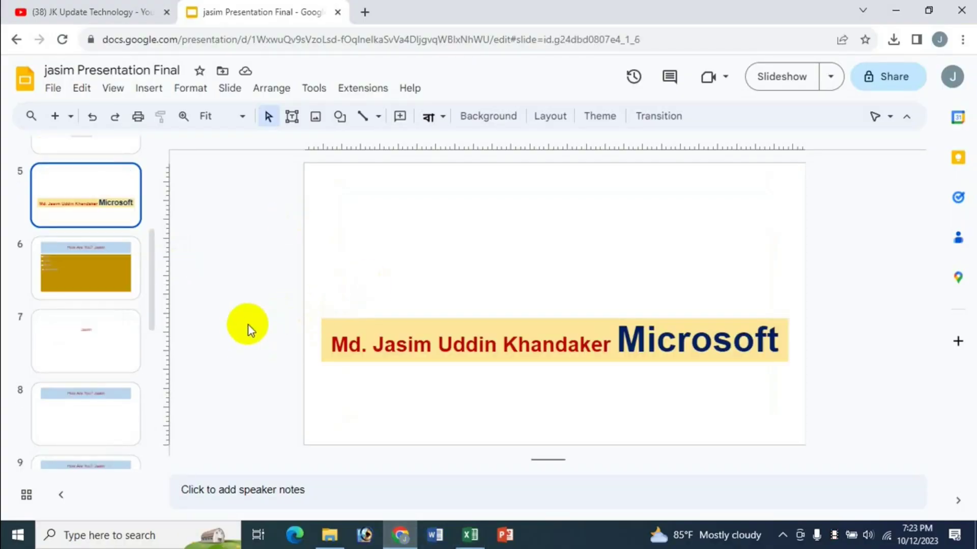
key("Delete")
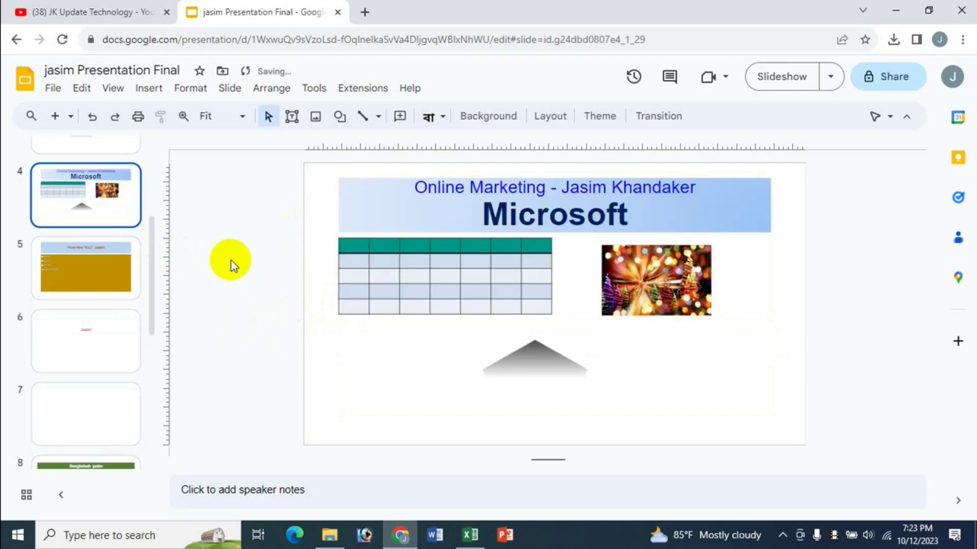
key("Home")
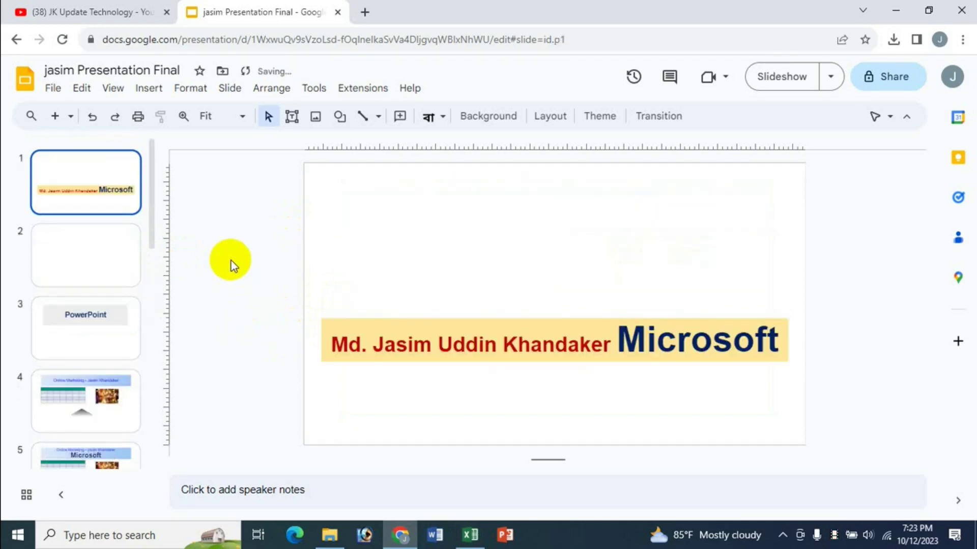
key("ctrl+z")
key("ctrl+z")
key("ctrl+z")
key("ctrl+z")
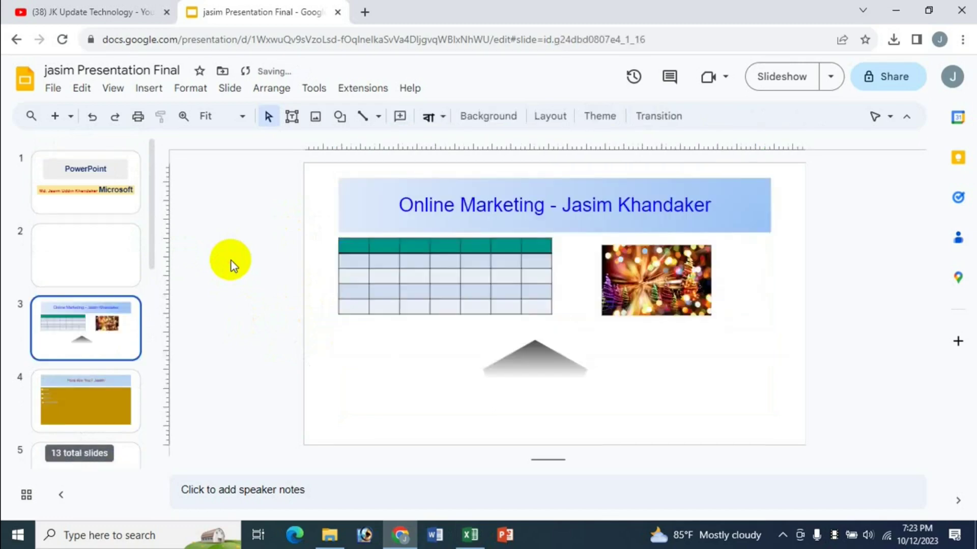
key("ctrl+z")
key("ctrl+z")
key("ctrl+z")
key("ctrl+z")
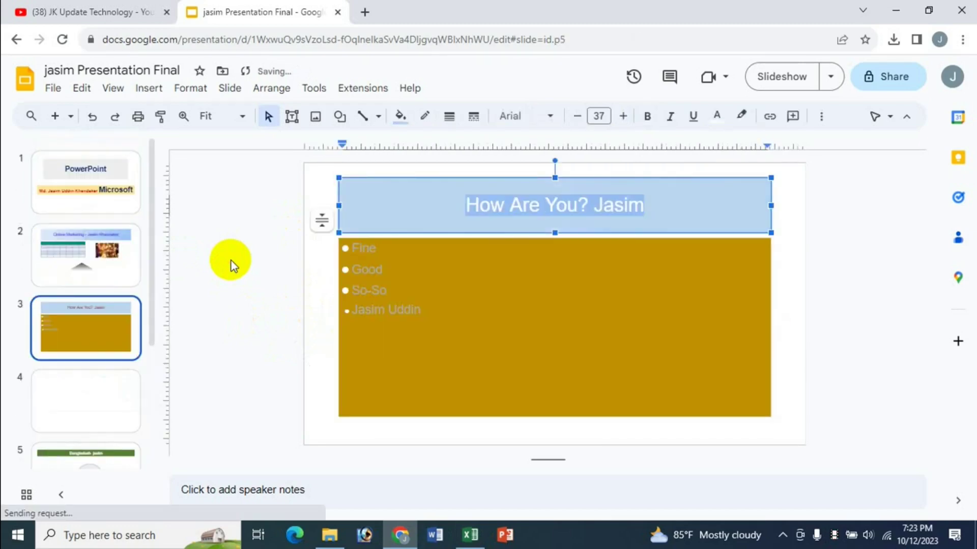
key("ctrl+z")
key("ctrl+z")
key("ctrl+z")
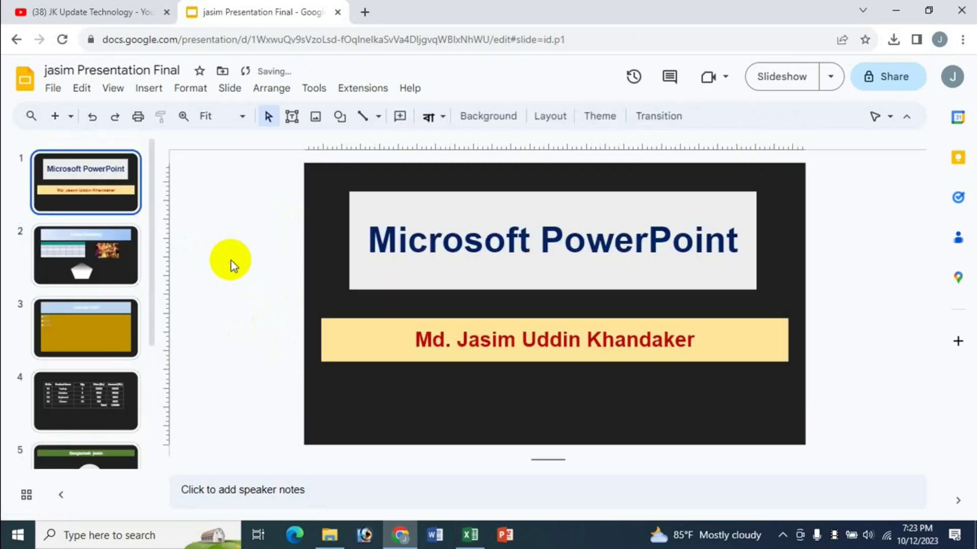
key("ctrl+z")
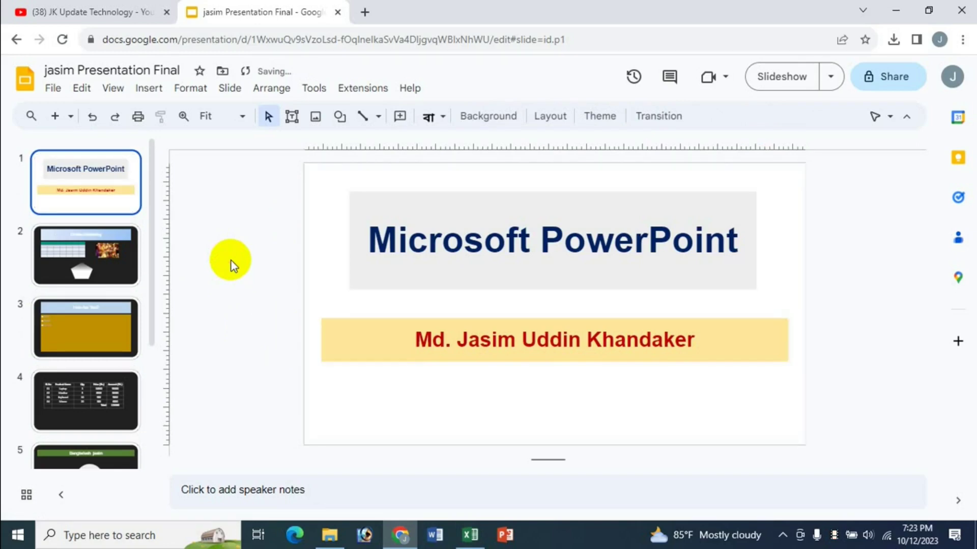
key("ctrl+z")
key("ctrl+z")
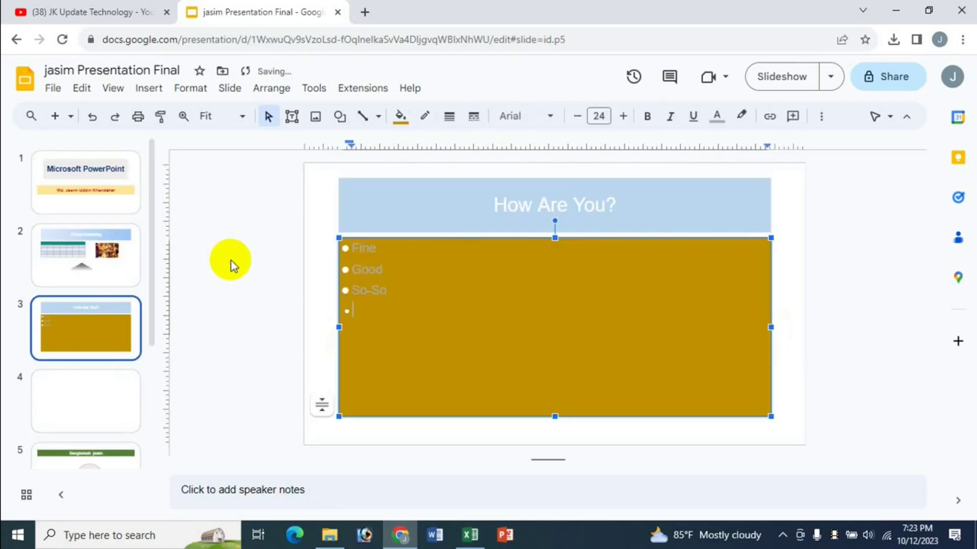
Make the Microsoft PowerPoint title on slide 1 italic and red
left_click(238, 237)
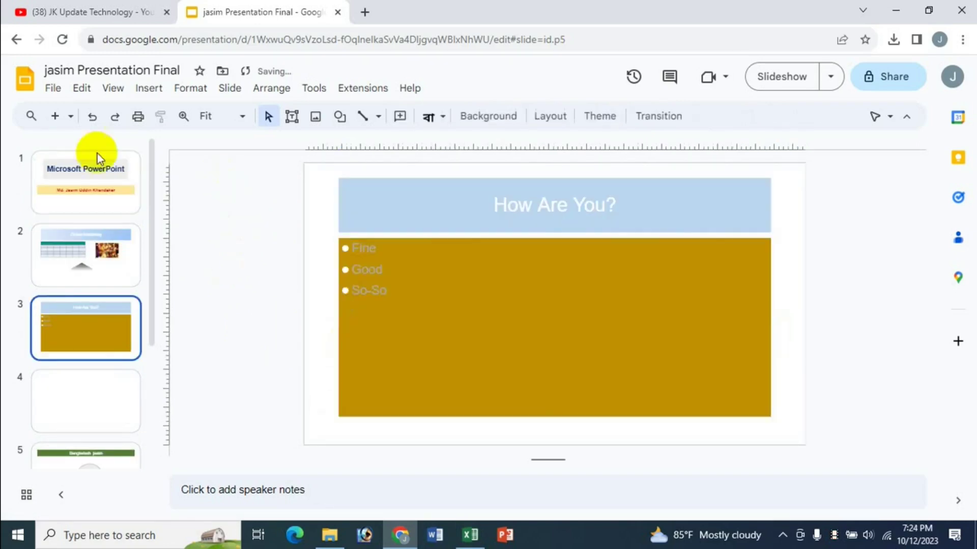
left_click(104, 179)
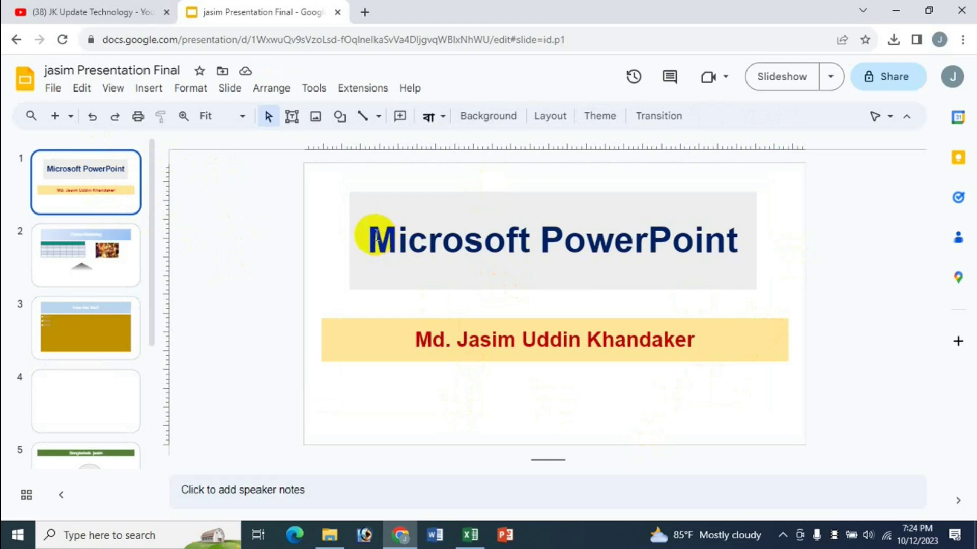
left_click_drag(375, 236, 737, 246)
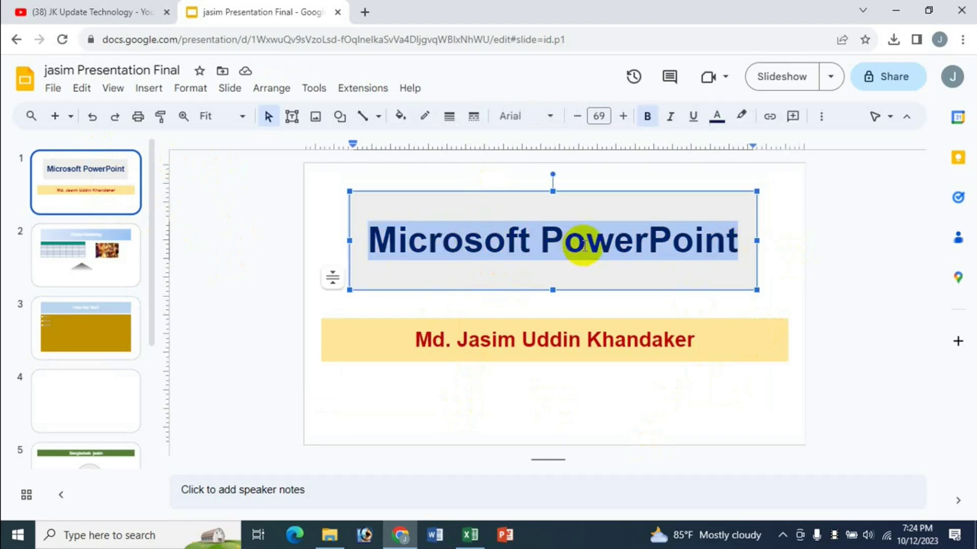
left_click(671, 116)
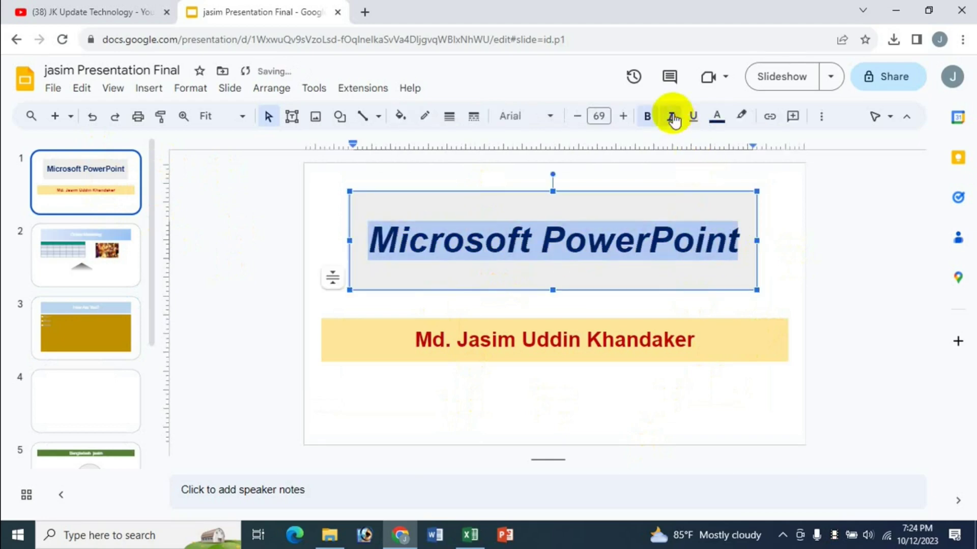
left_click(717, 117)
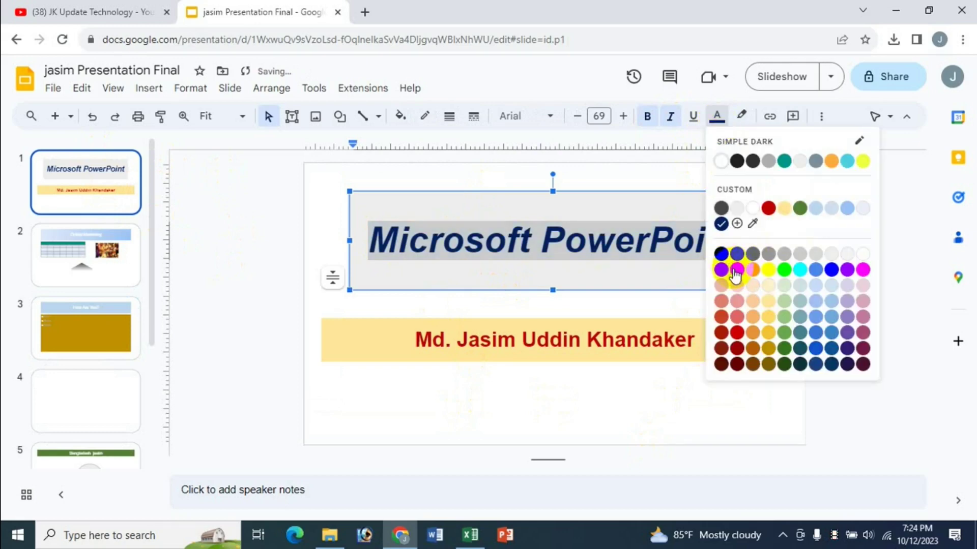
left_click(735, 271)
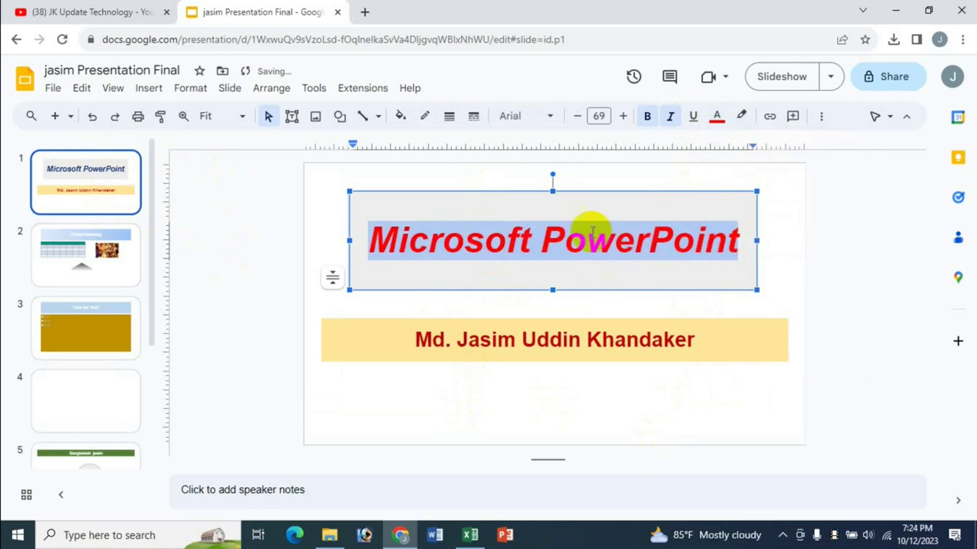
Shrink the title font to size 67, reselect it, and bring up the Excel shortcut list
left_click(577, 116)
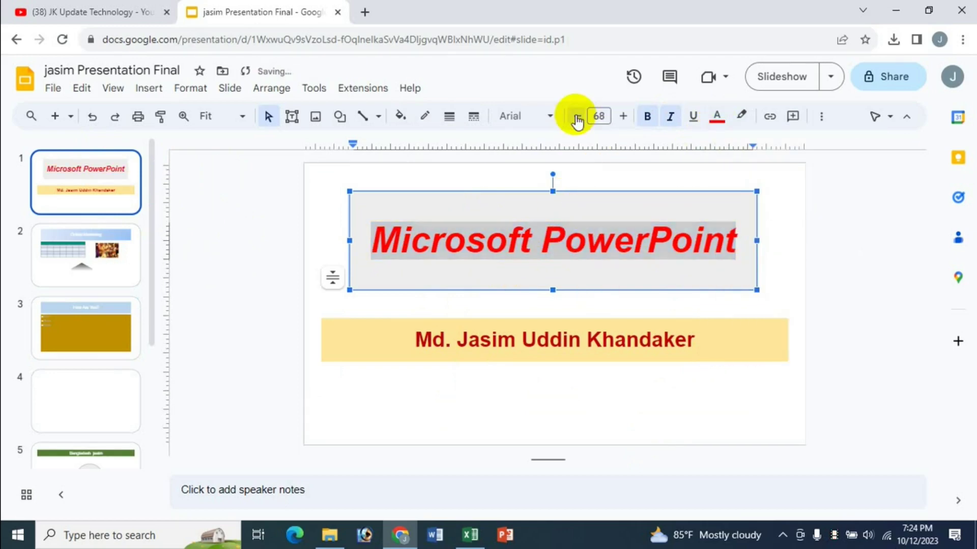
left_click(577, 116)
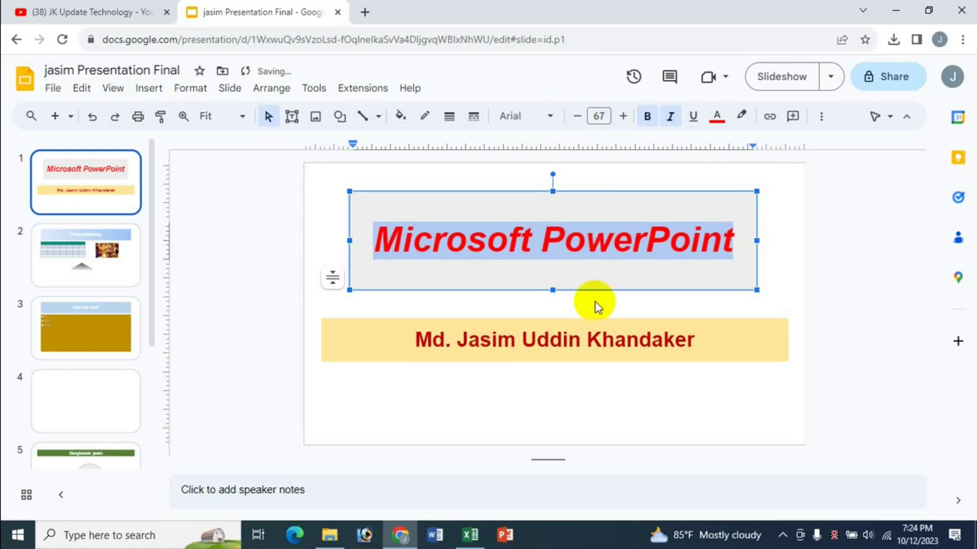
left_click(585, 237)
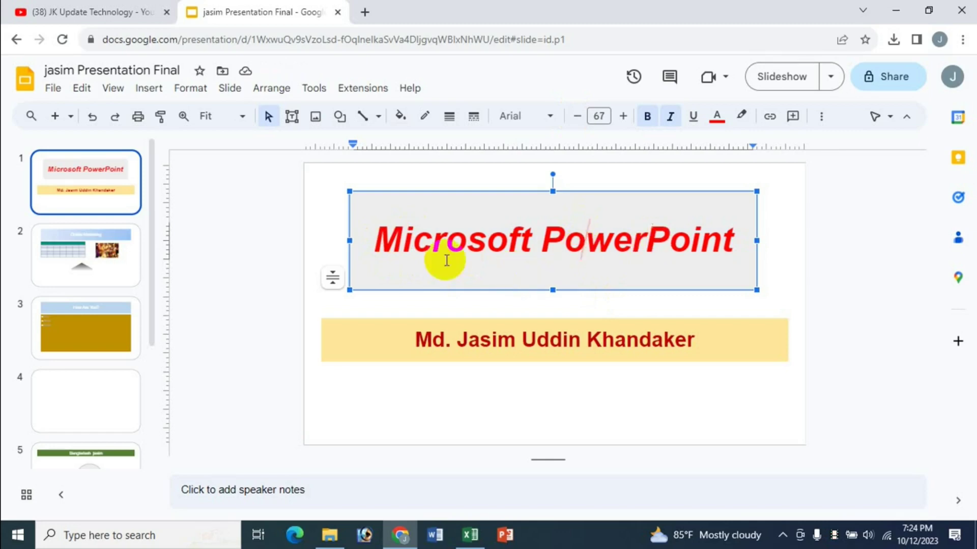
left_click_drag(376, 238, 735, 239)
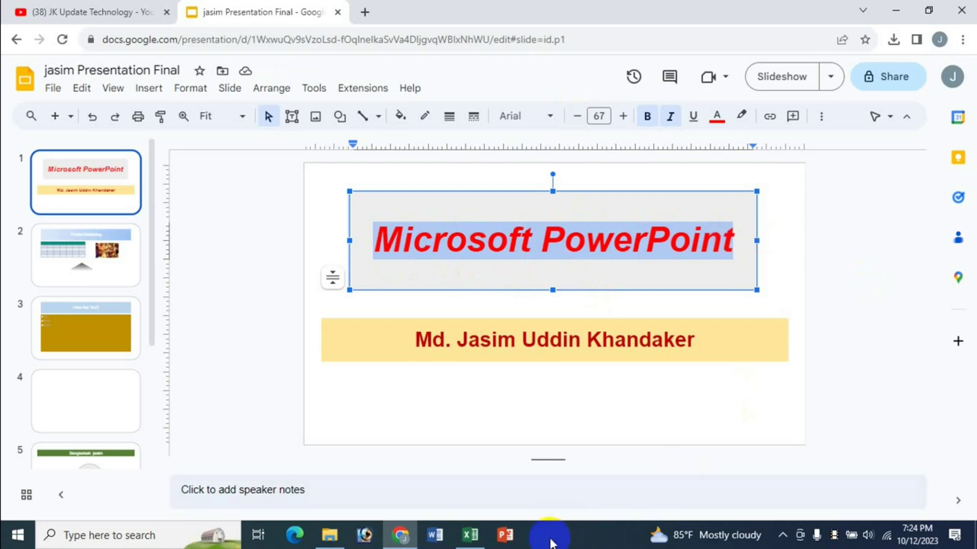
left_click(470, 534)
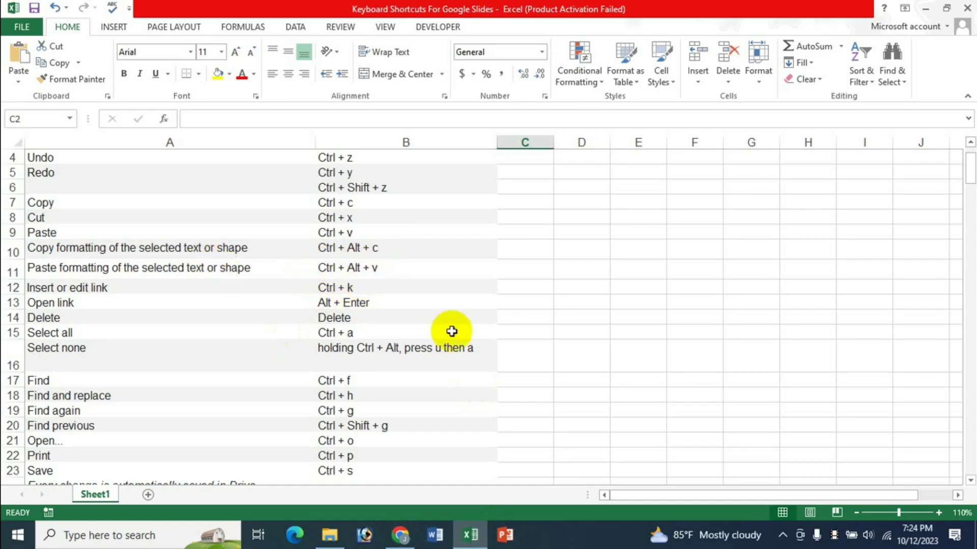
Switch from Excel back to the Google Slides deck in Chrome
left_click(493, 536)
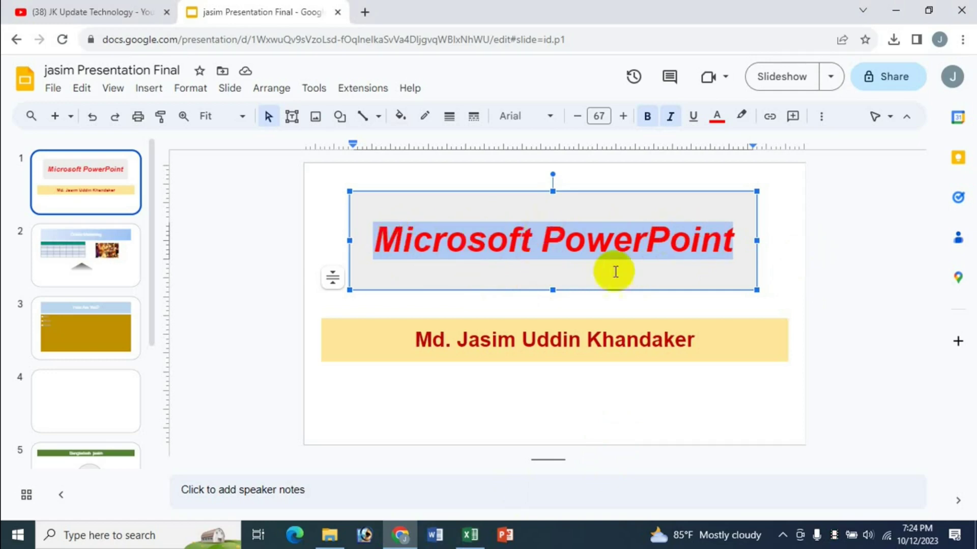
Paste the title's red italic formatting onto the subtitle and slide 5's heading
left_click_drag(417, 339, 738, 429)
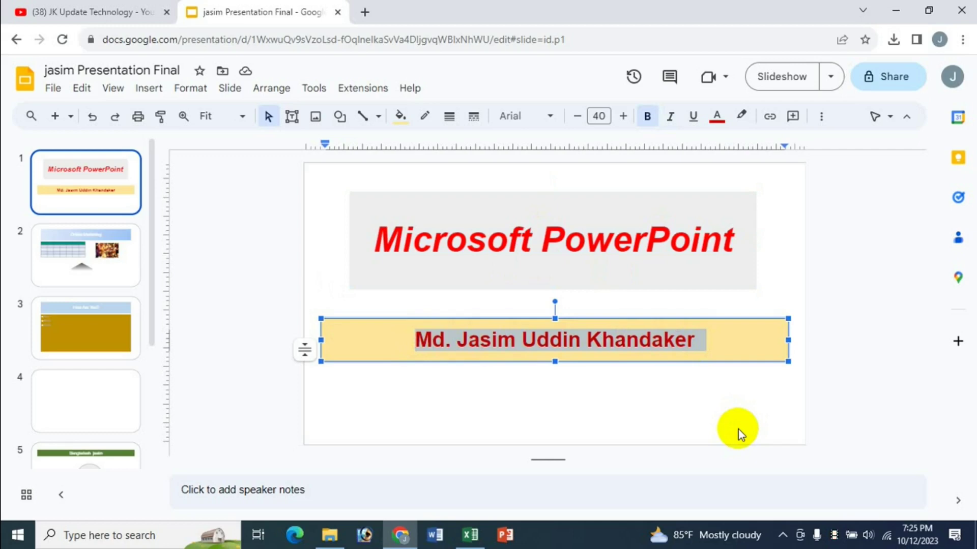
key("ctrl+alt+v")
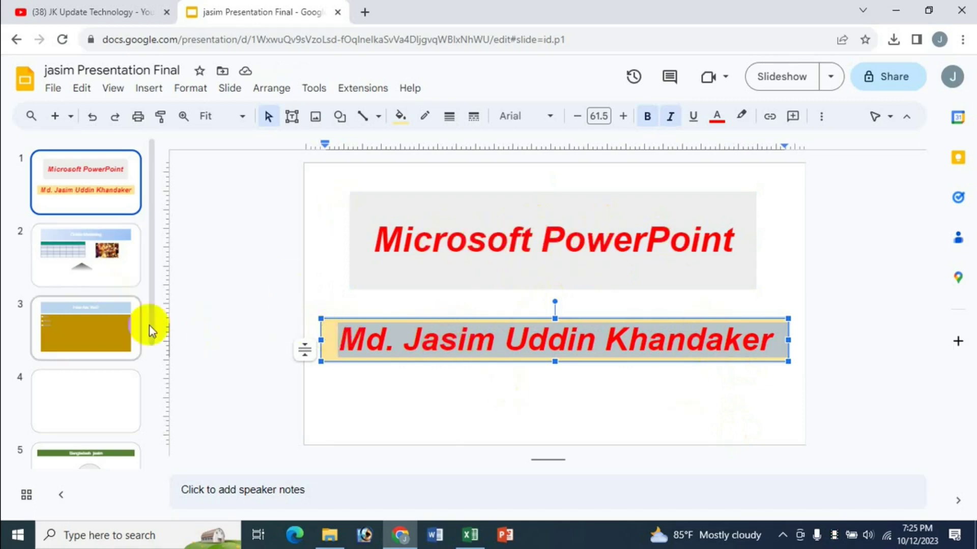
left_click(90, 455)
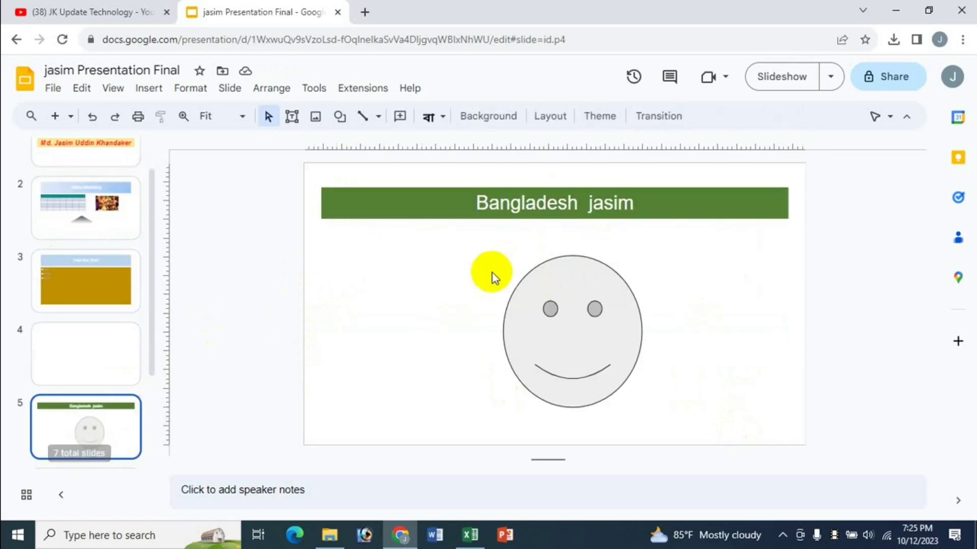
left_click_drag(478, 205, 636, 204)
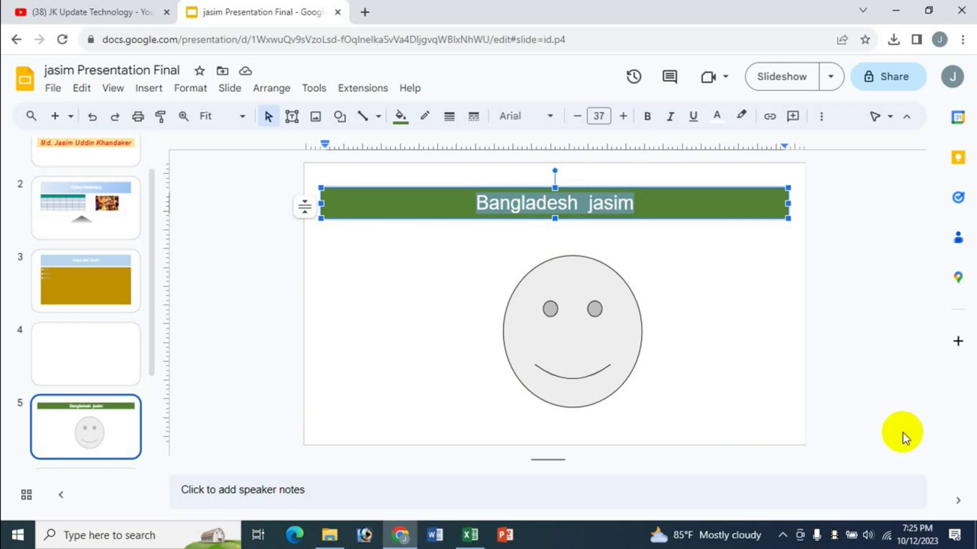
key("ctrl+z")
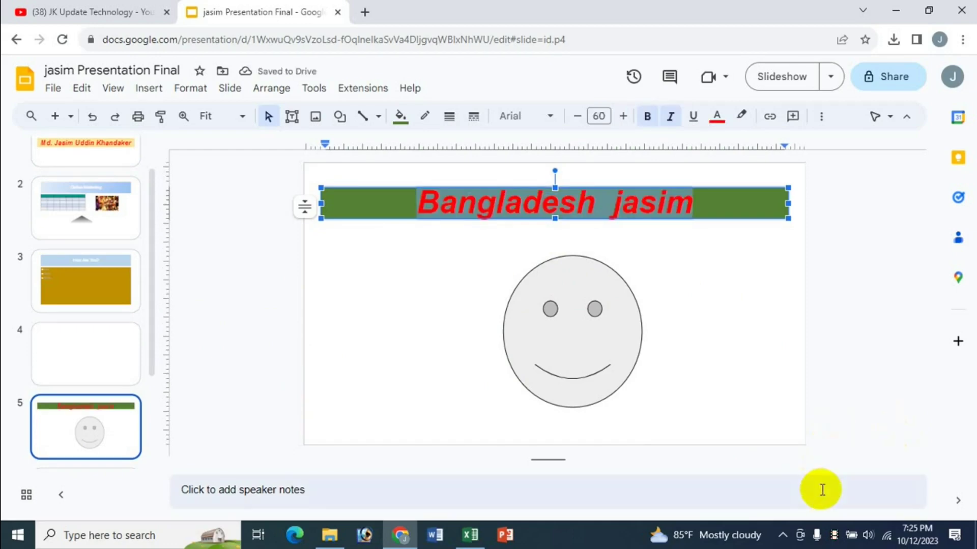
left_click(128, 160)
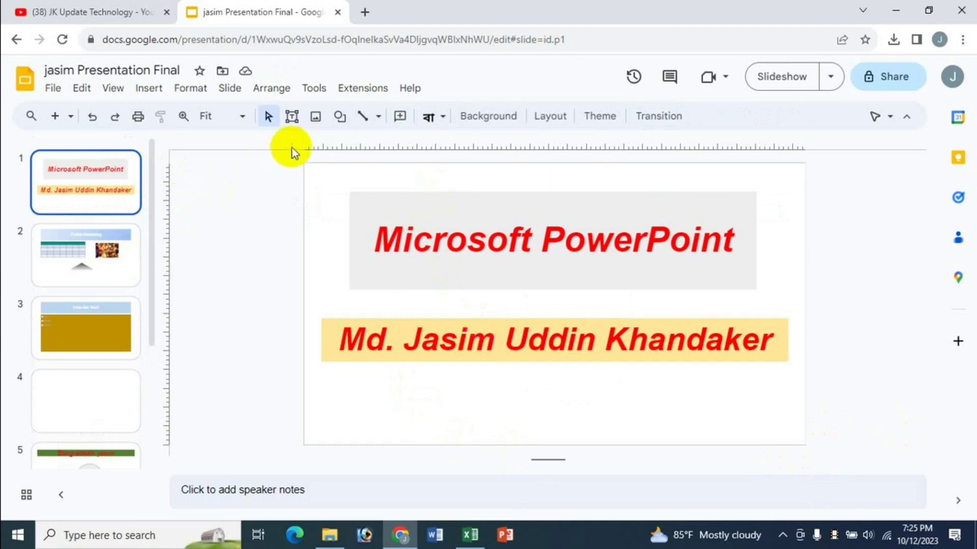
Draw a teardrop shape left of the title and a triangle over the name line
left_click(338, 125)
mouse_move(373, 143)
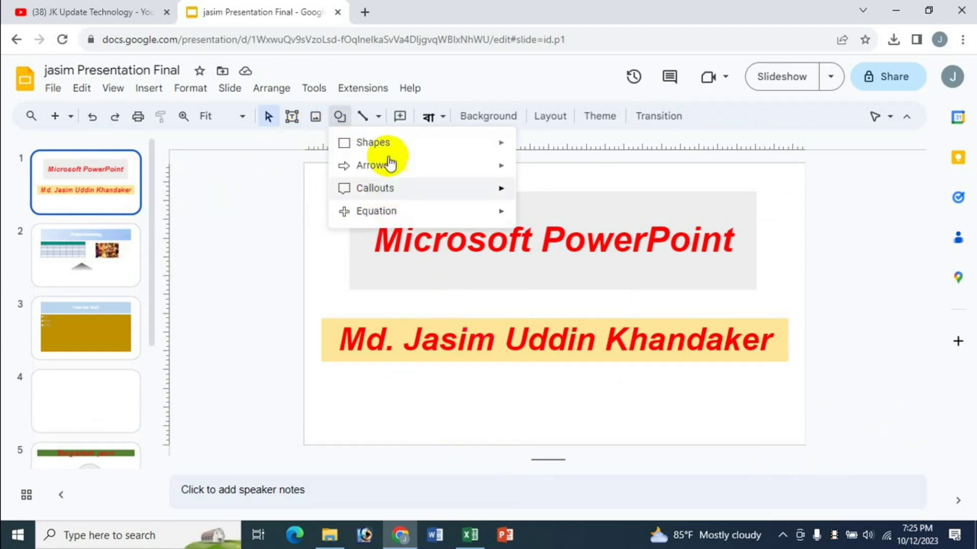
left_click(560, 191)
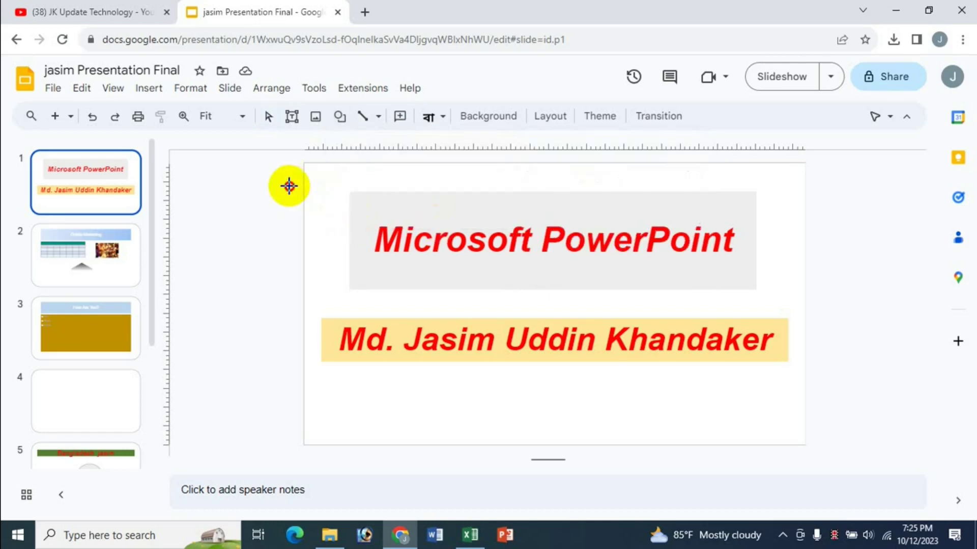
left_click_drag(290, 186, 377, 275)
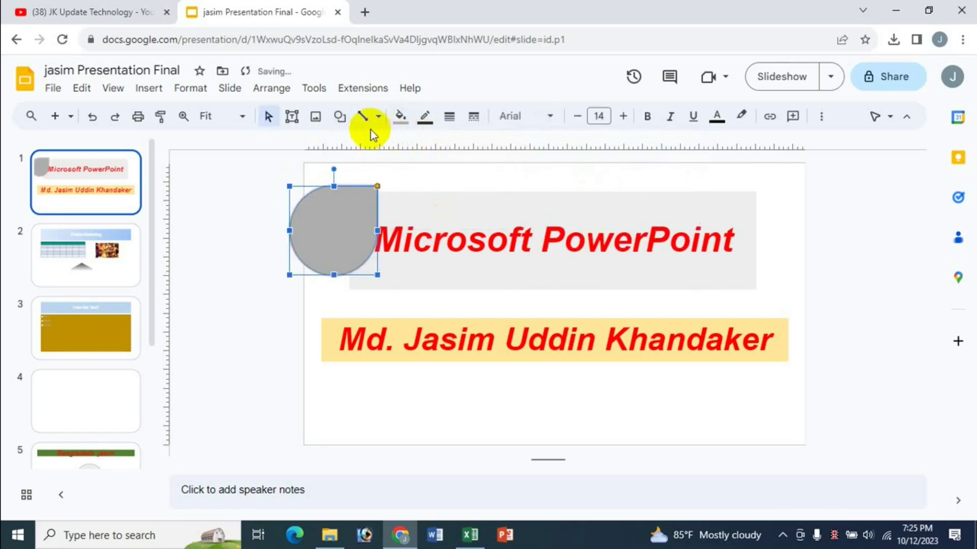
left_click(340, 117)
mouse_move(373, 143)
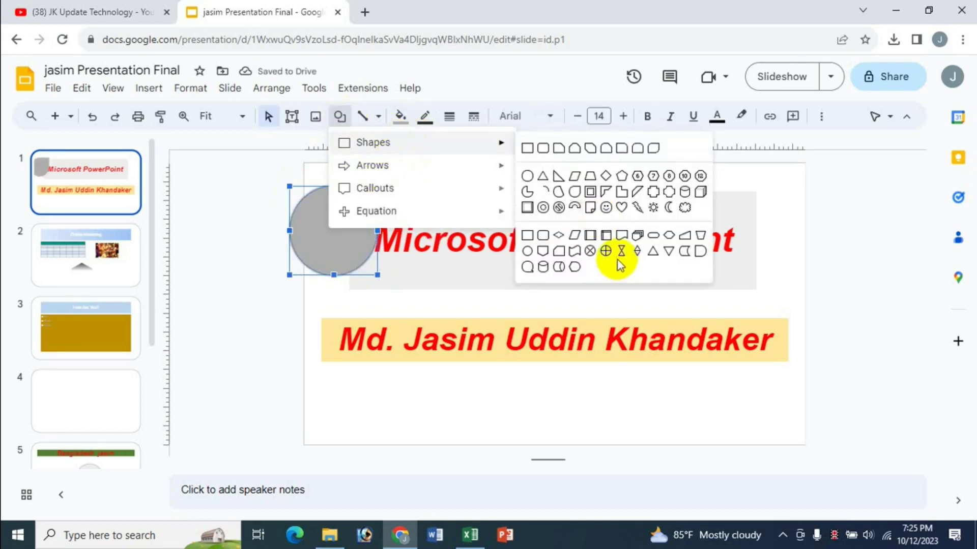
left_click(652, 252)
left_click_drag(587, 270, 698, 389)
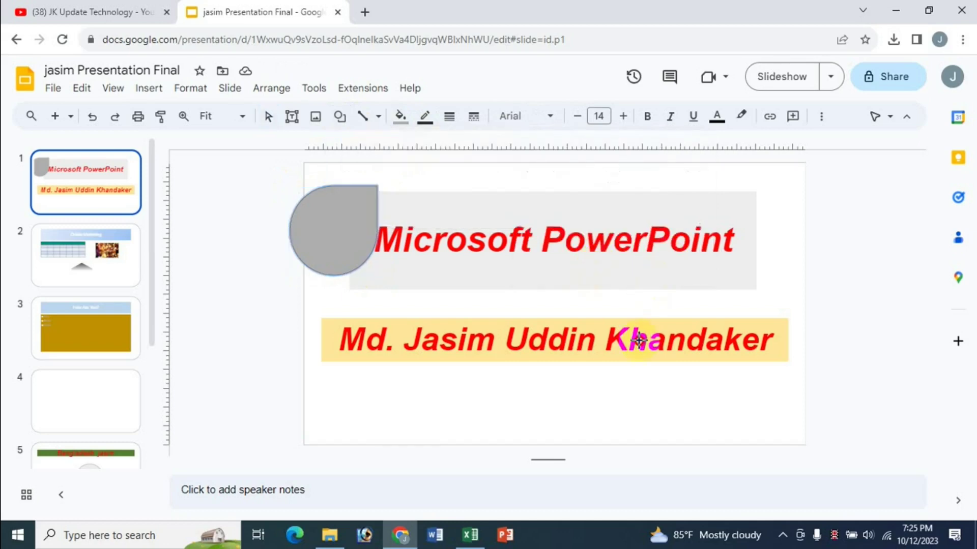
left_click(306, 204)
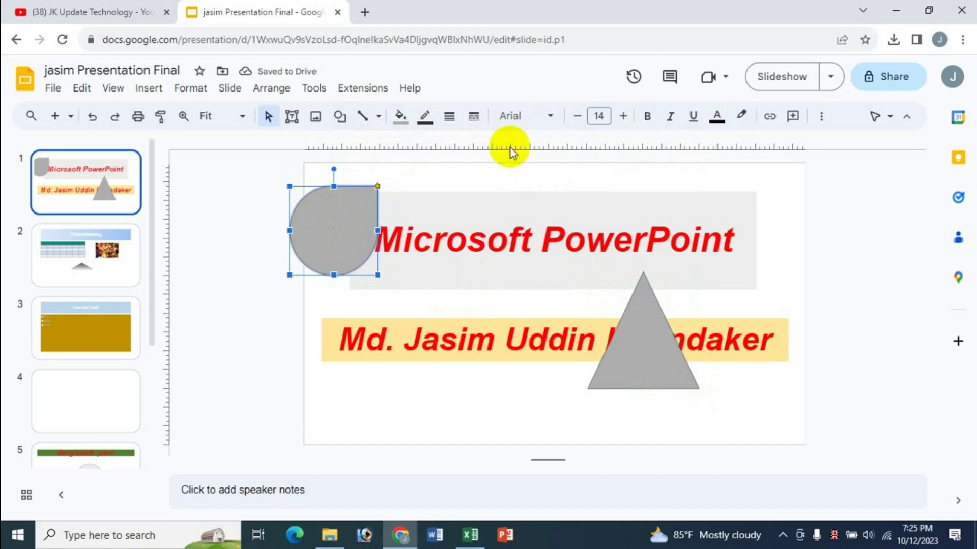
left_click(430, 122)
Give the teardrop a blue fill and a yellow, dashed, 12px outline
left_click(477, 277)
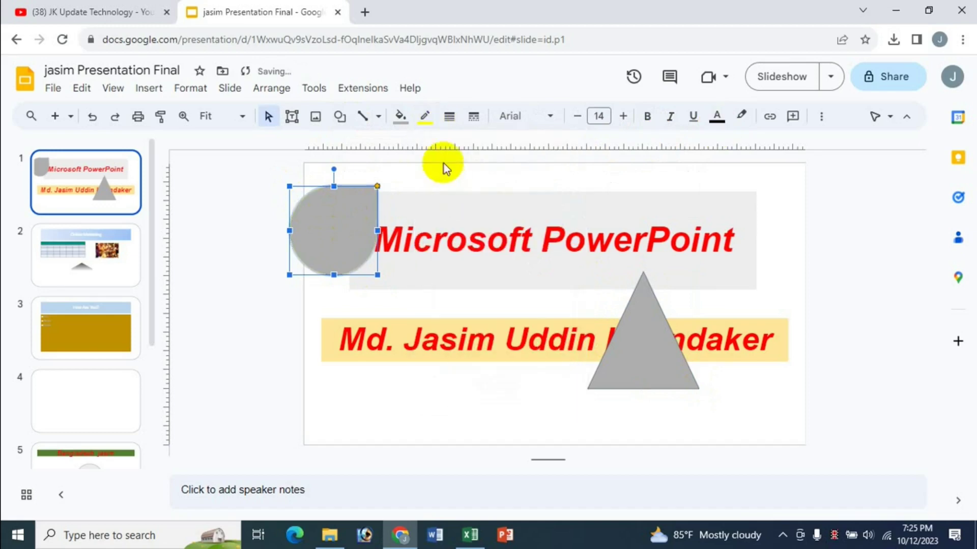
left_click(402, 117)
left_click(512, 296)
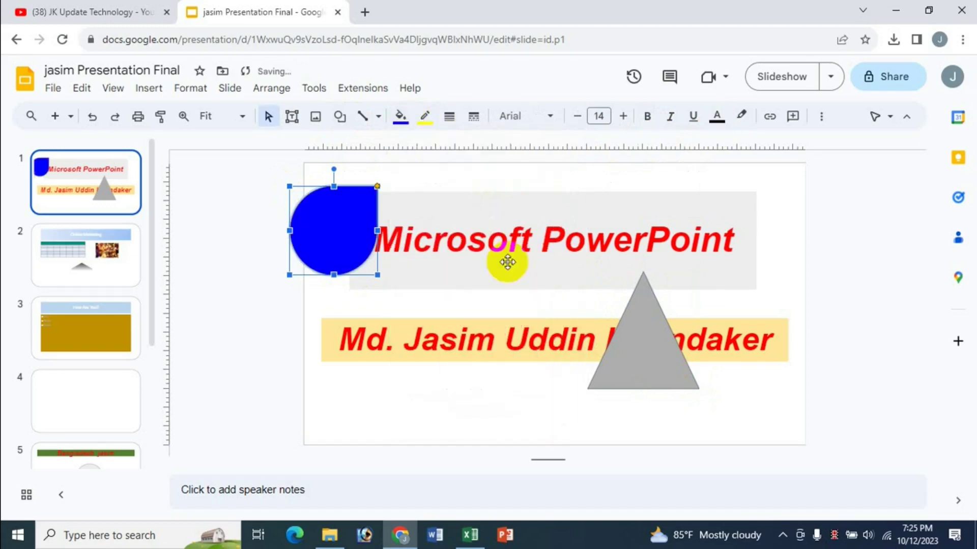
left_click(474, 122)
left_click(471, 123)
left_click(450, 117)
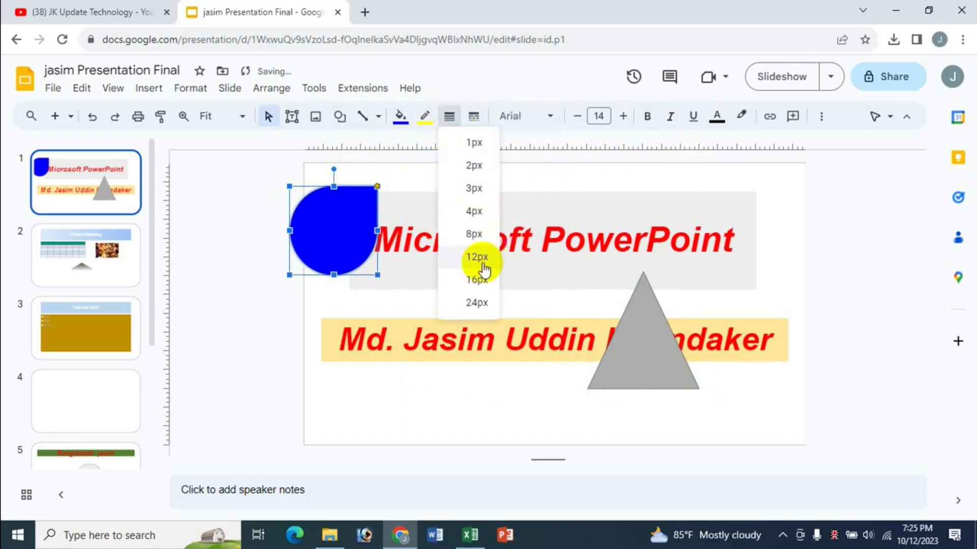
left_click(482, 265)
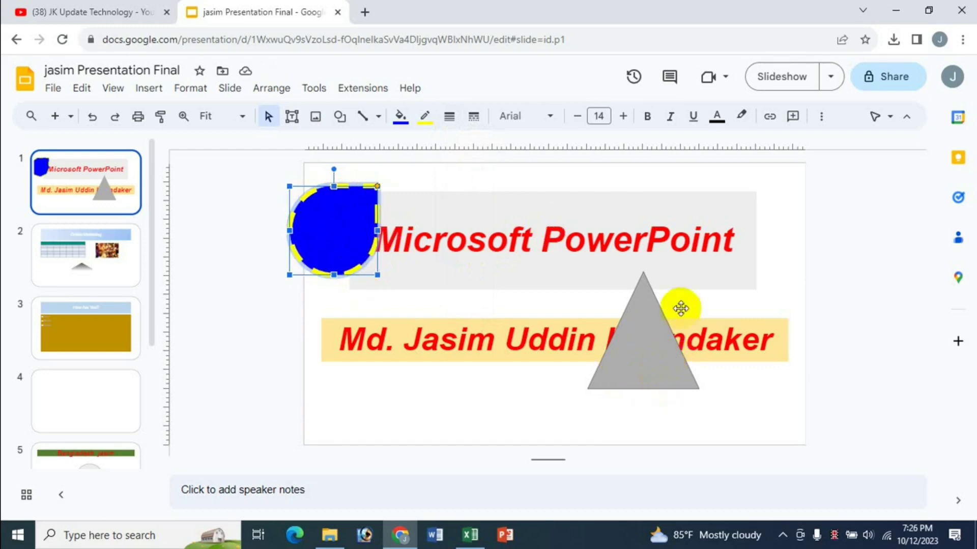
Copy the teardrop's formatting onto the triangle, then switch to the Excel list
left_click(338, 228)
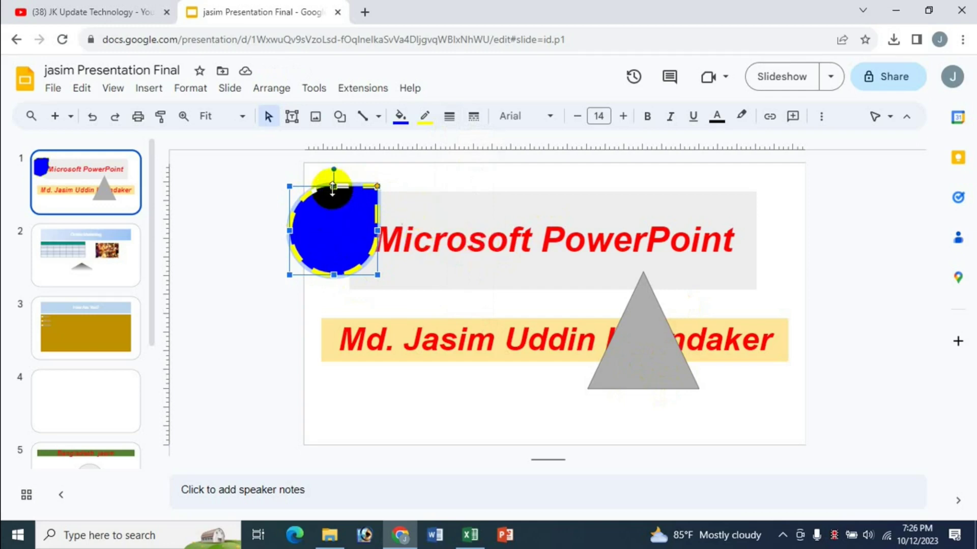
left_click(309, 237)
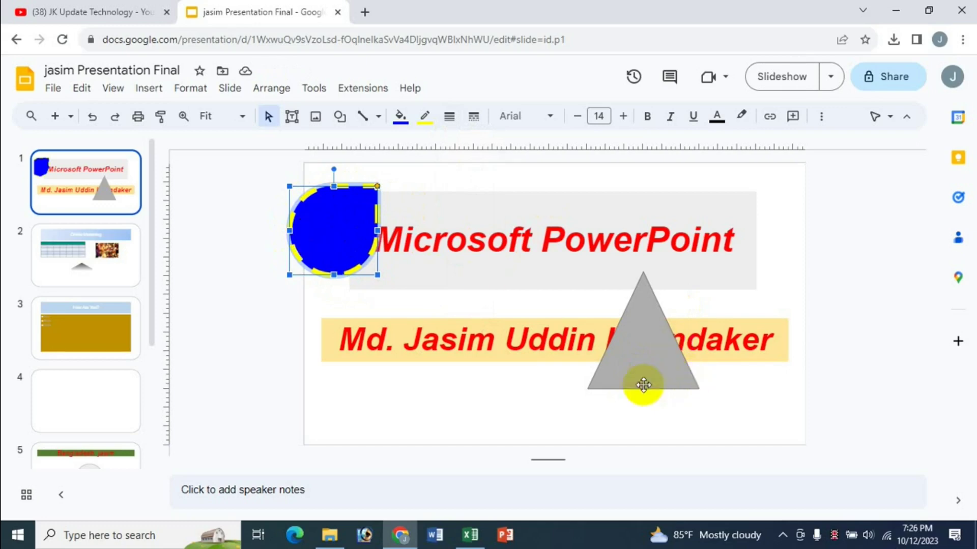
left_click(632, 353)
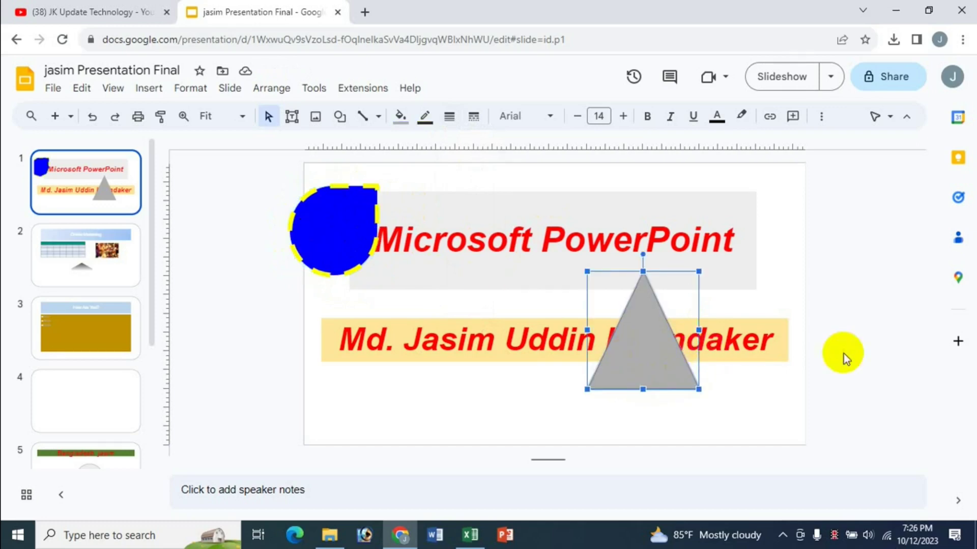
key("ctrl+alt+v")
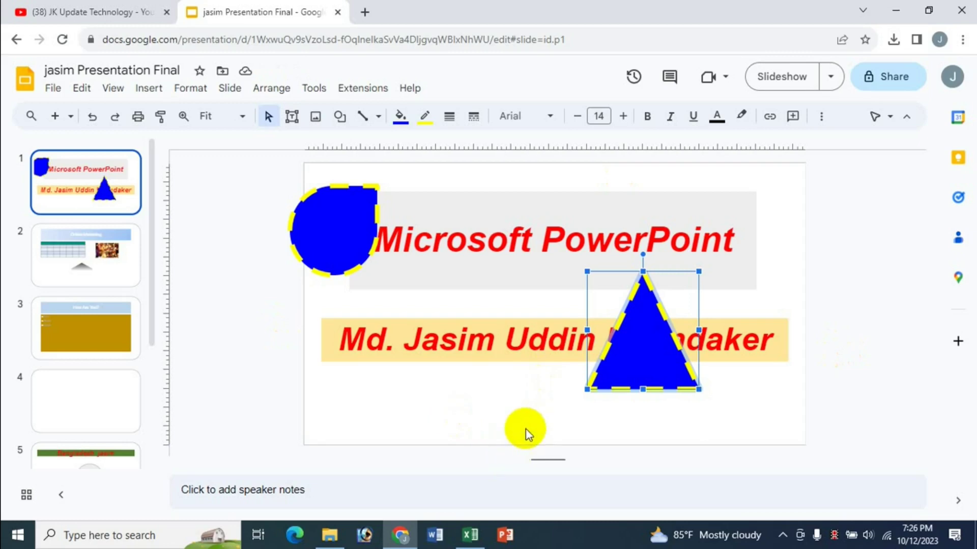
left_click(470, 535)
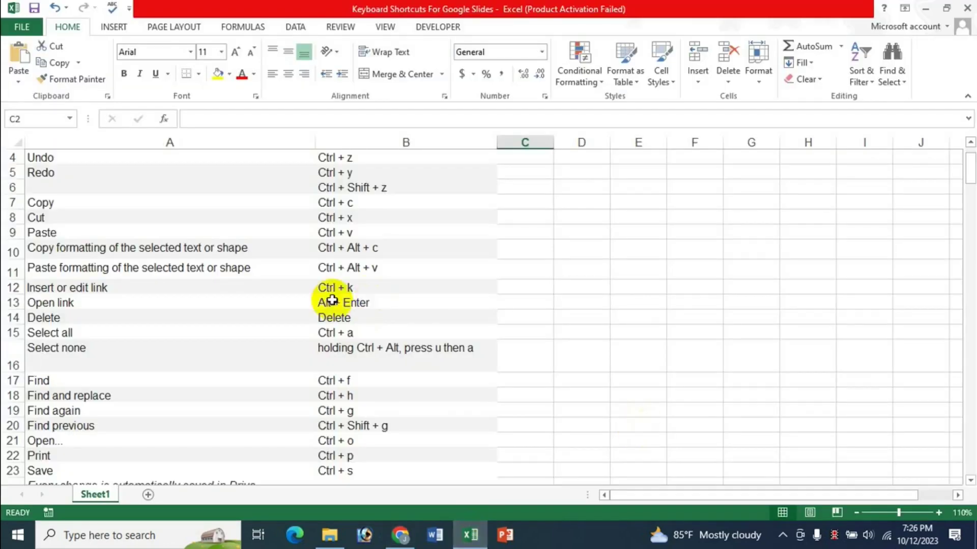
Scroll further down the Excel shortcut sheet, then return to the Google Slides deck
scroll(258, 320, "down", 1)
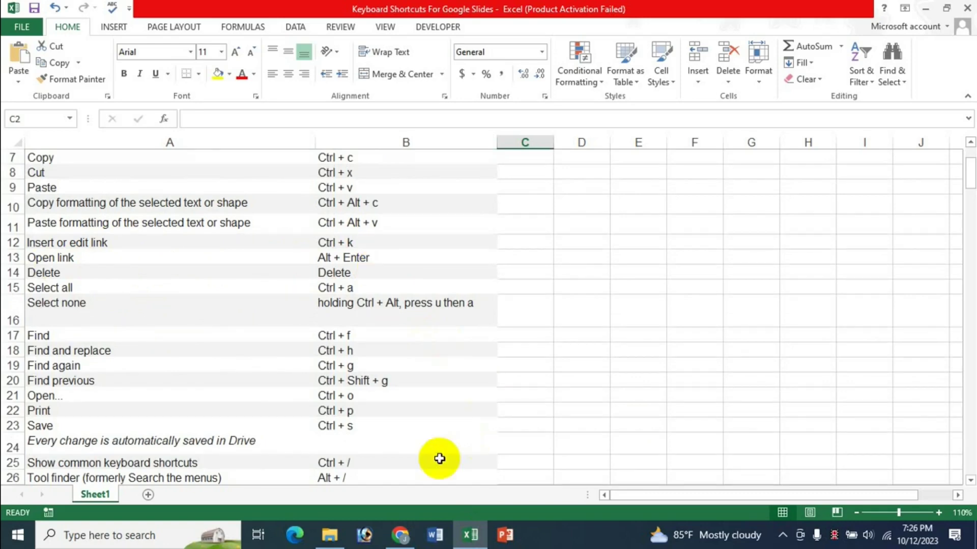
left_click(400, 535)
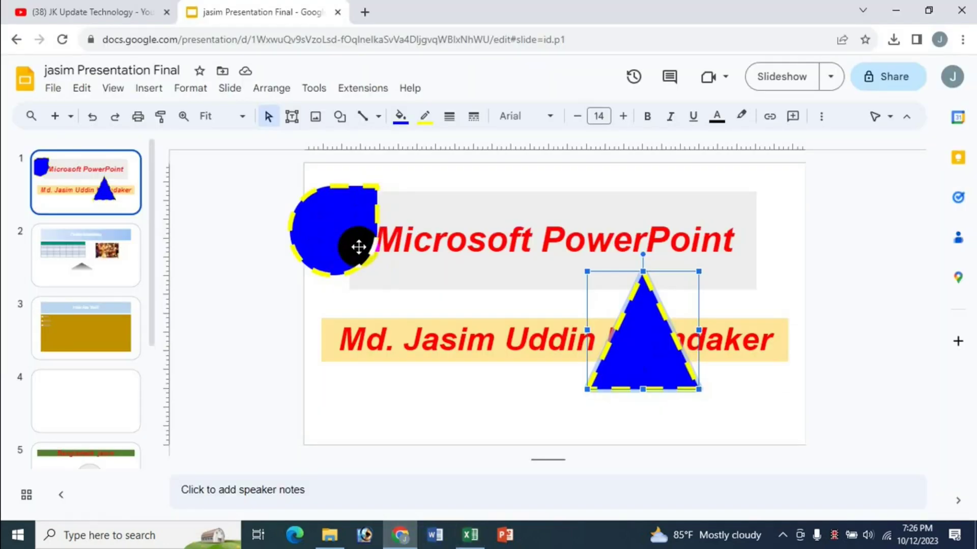
Delete the blue teardrop and move the triangle left over the name line
left_click(329, 218)
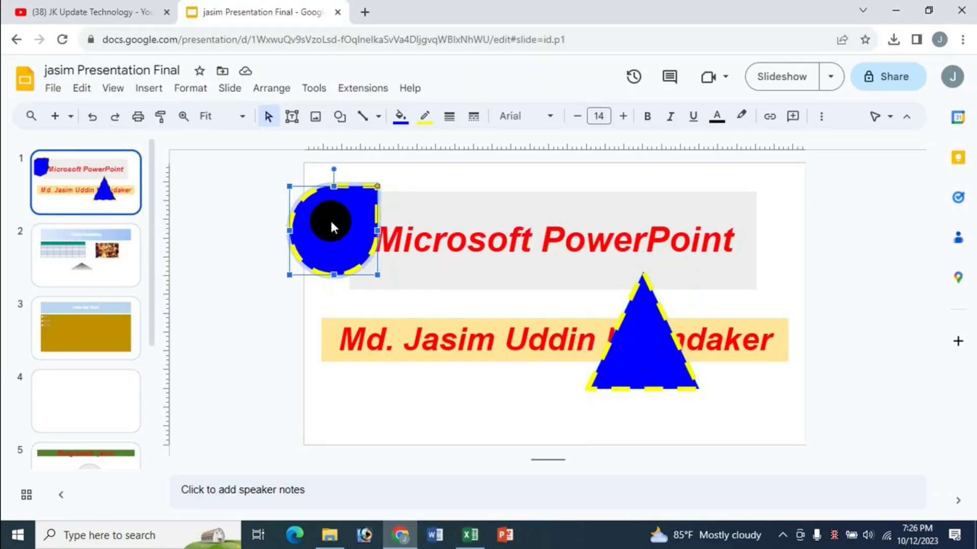
key("Delete")
left_click_drag(633, 333, 442, 357)
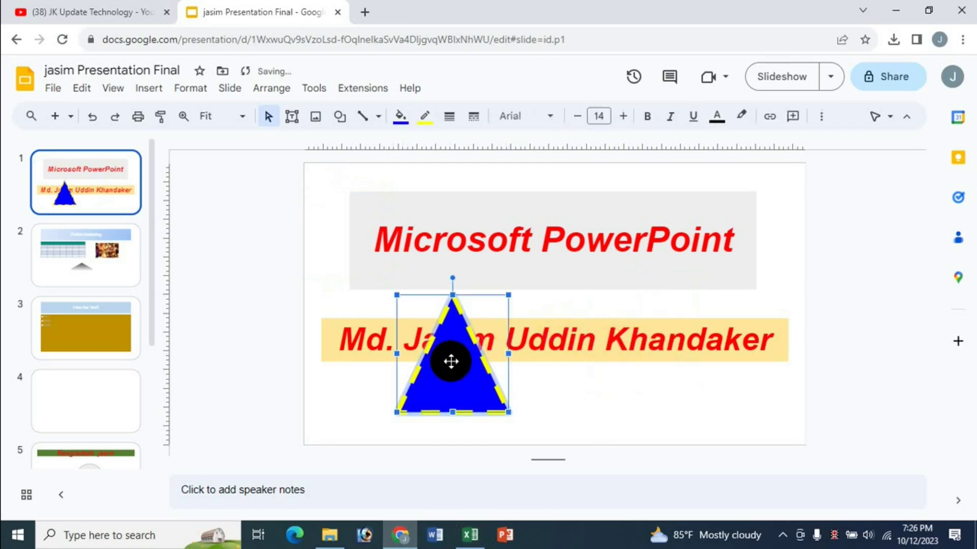
Link the title word PowerPoint to a Wikipedia page from the link search, then return to Excel
left_click(605, 249)
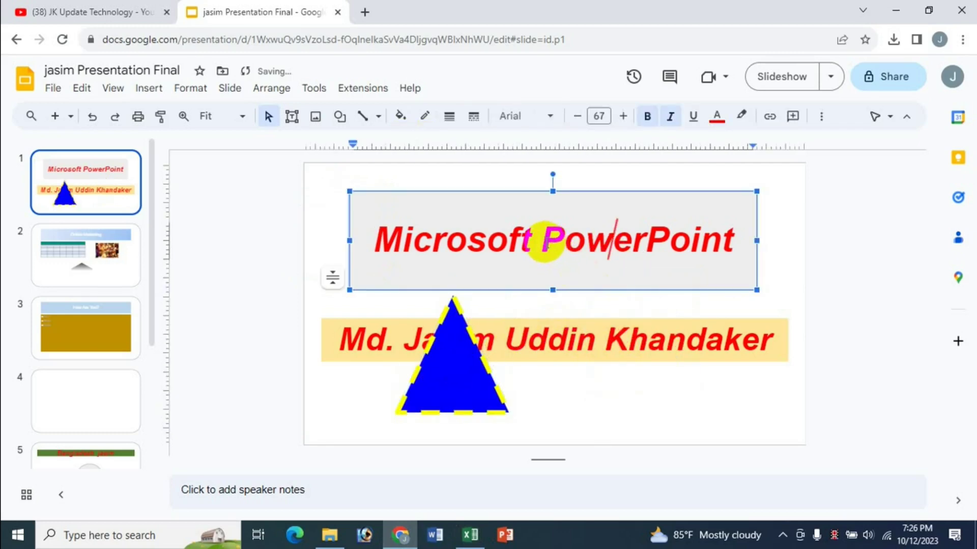
left_click_drag(542, 240, 729, 242)
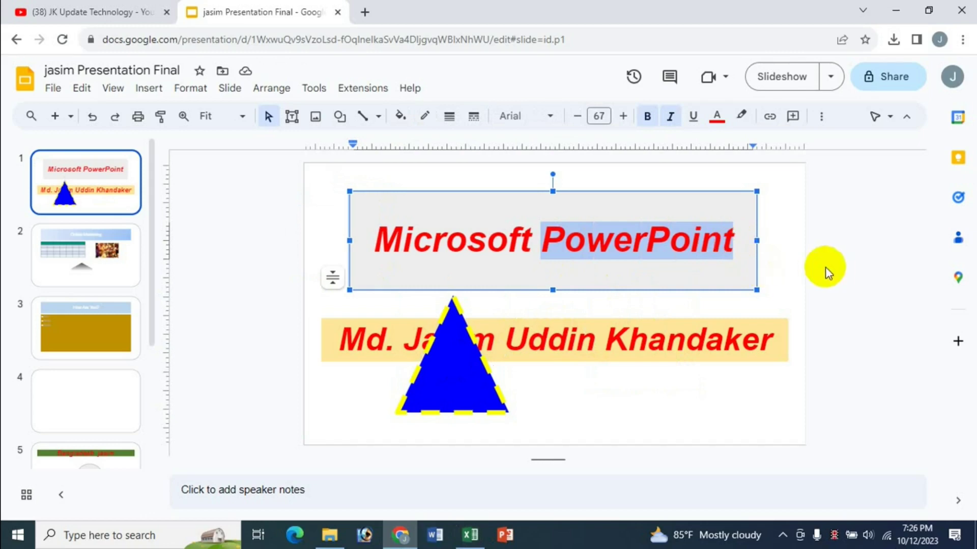
key("ctrl+k")
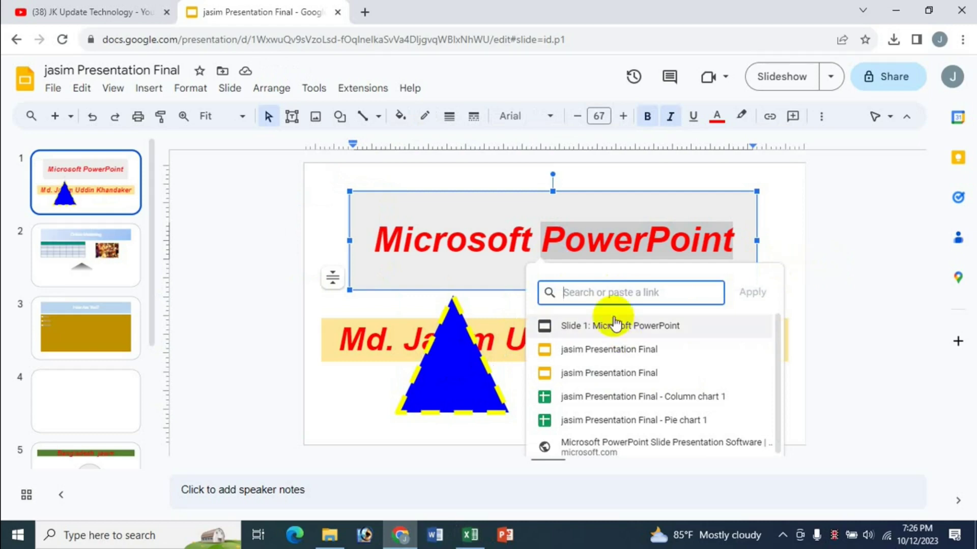
left_click(776, 334)
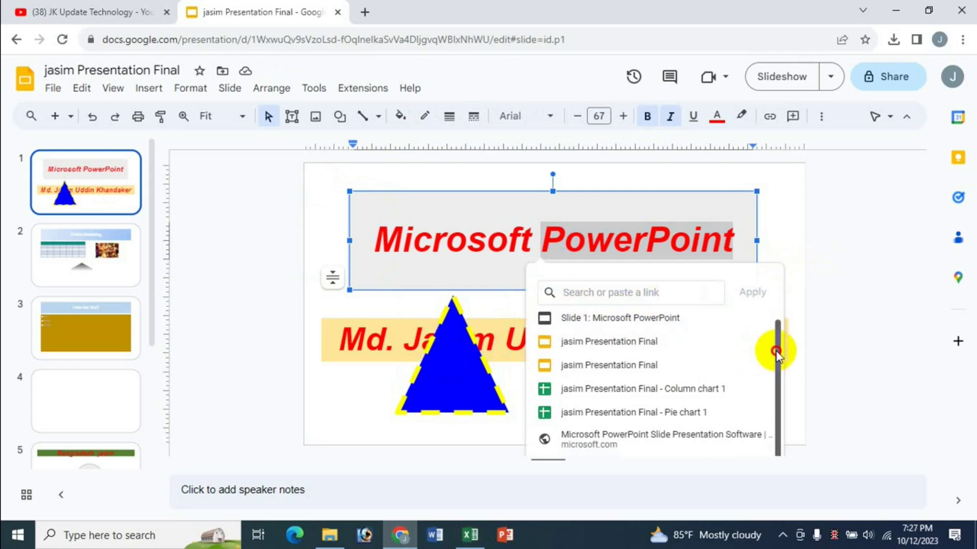
left_click_drag(776, 335, 774, 383)
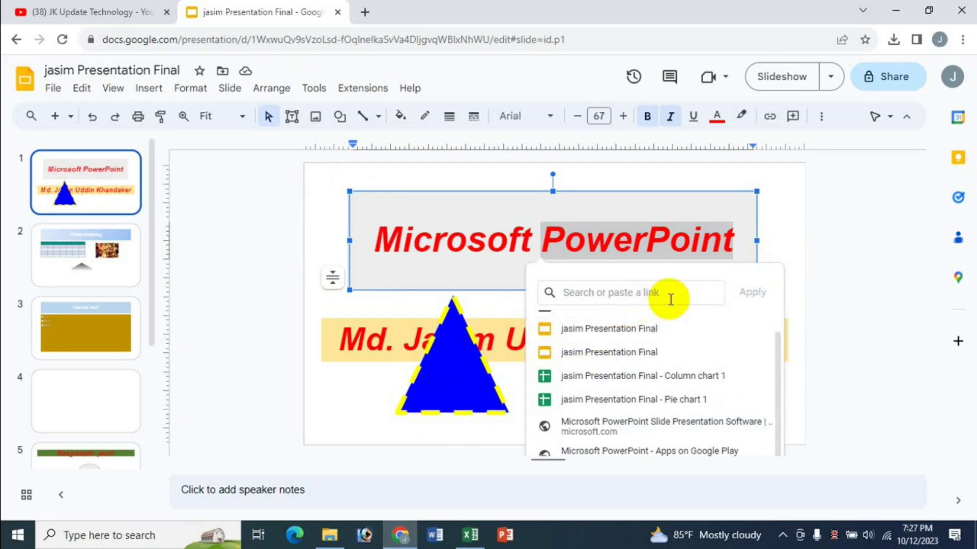
left_click(630, 292)
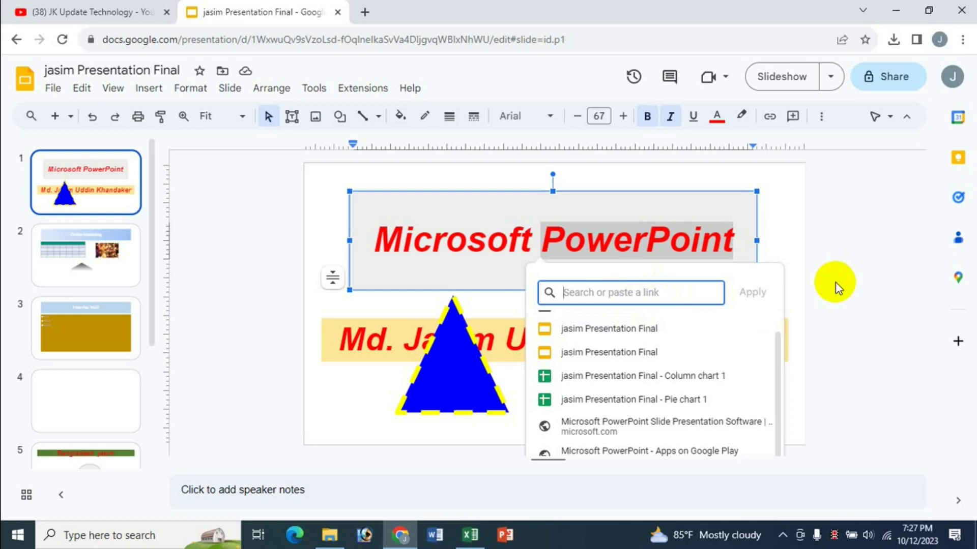
type("jasim")
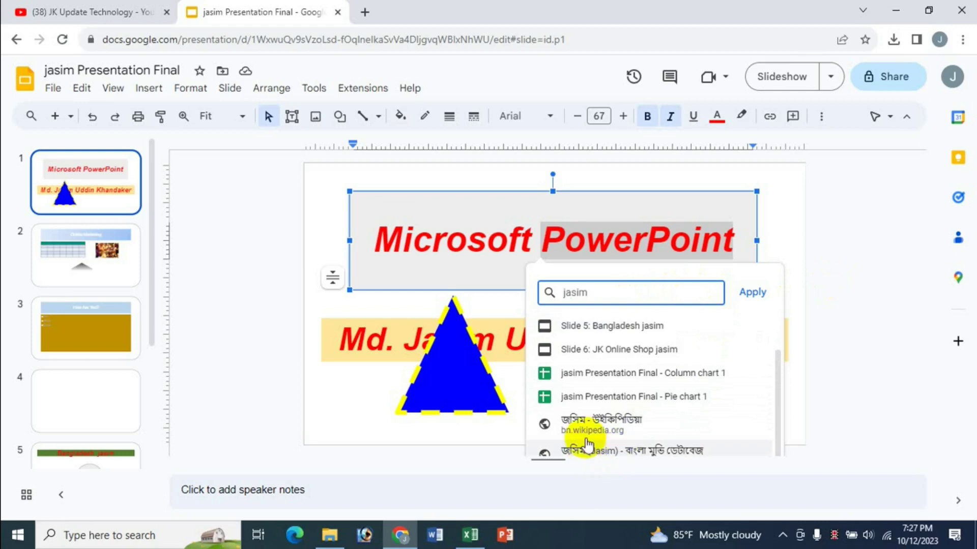
left_click(590, 428)
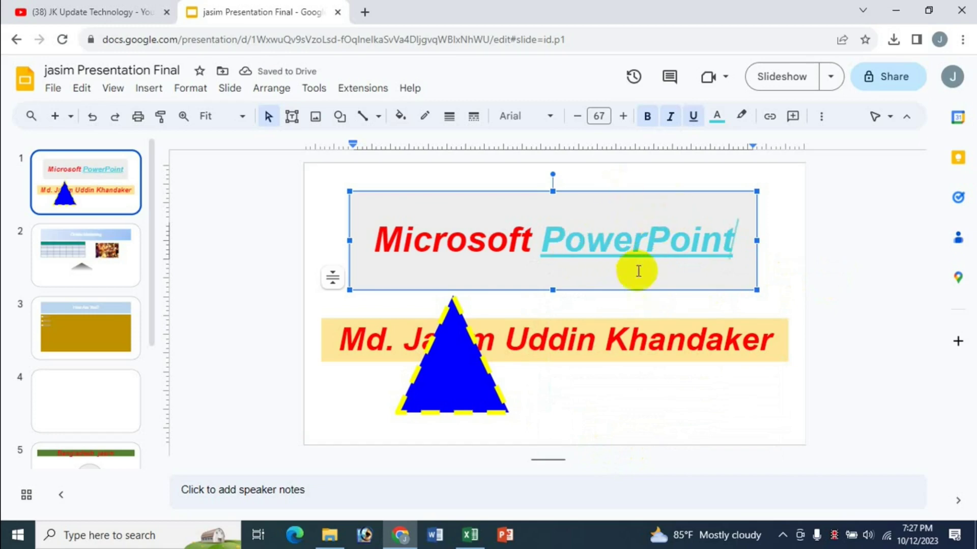
left_click(630, 241)
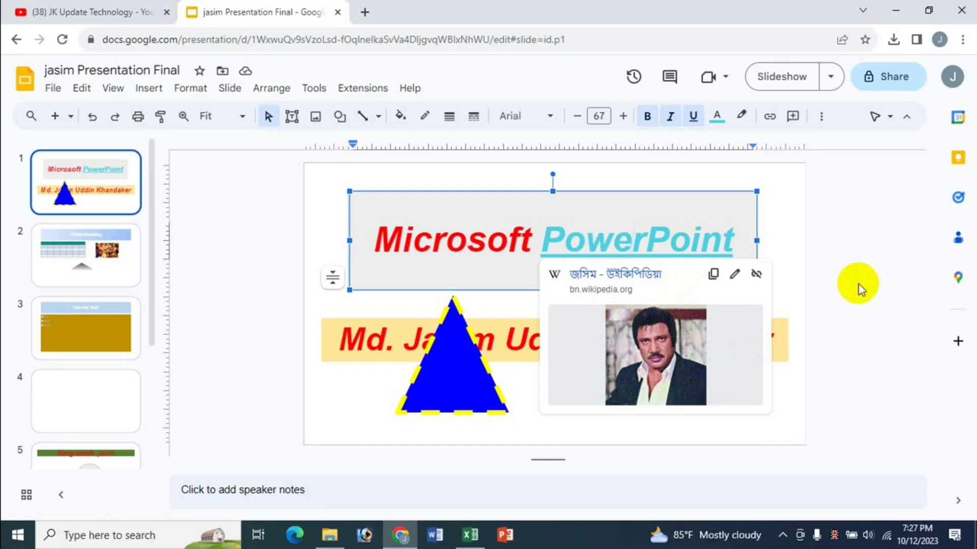
left_click(469, 534)
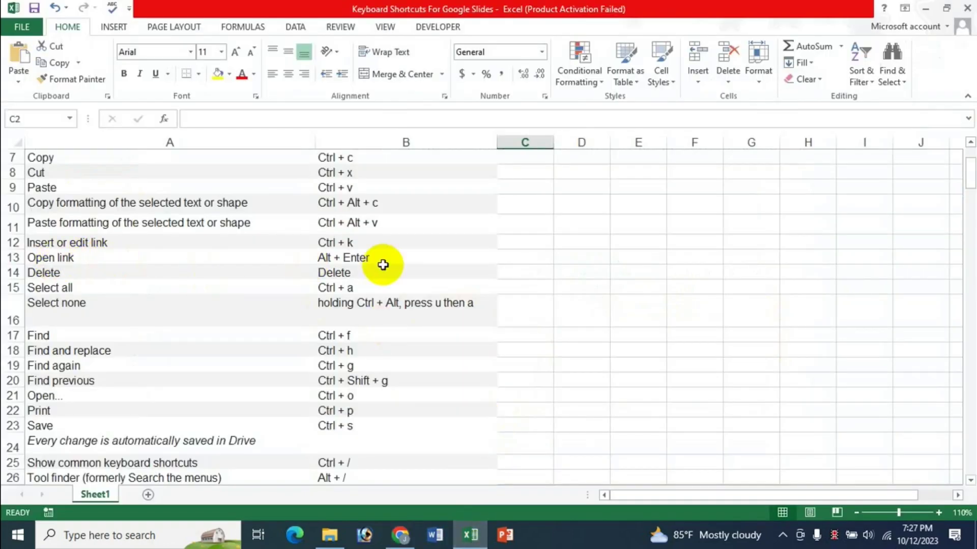
left_click(513, 534)
left_click(401, 534)
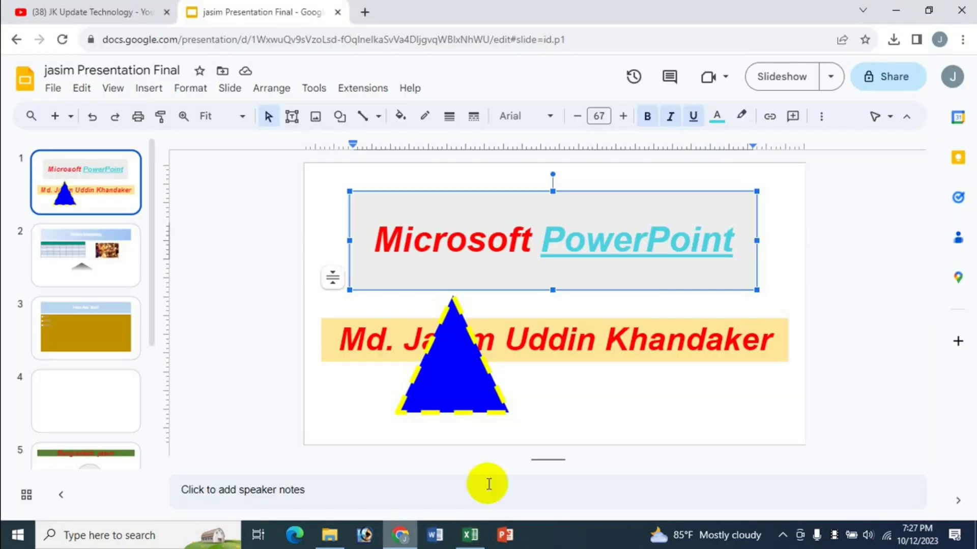
left_click(619, 248)
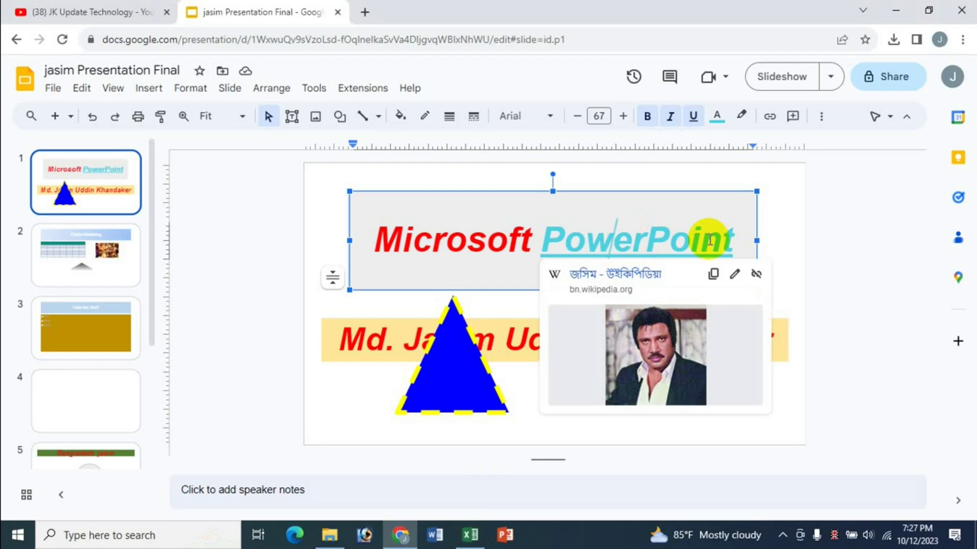
left_click(709, 243, "ctrl")
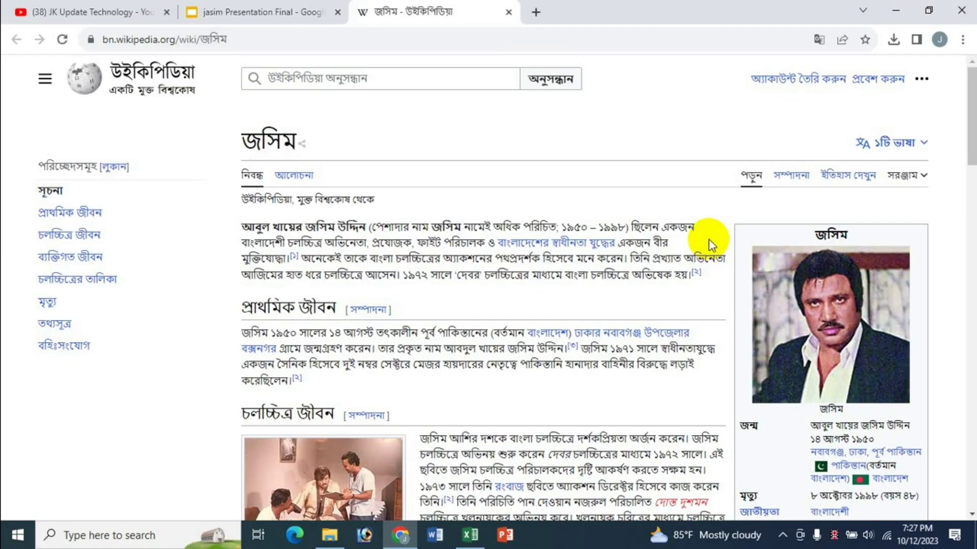
left_click(508, 12)
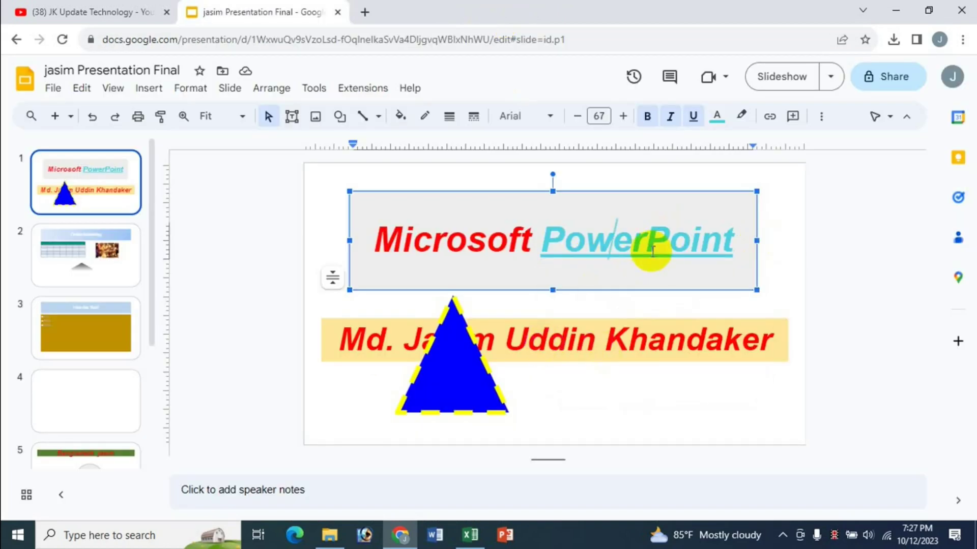
Move the blue triangle to the top-left over the title and open a link box for it
left_click(456, 374)
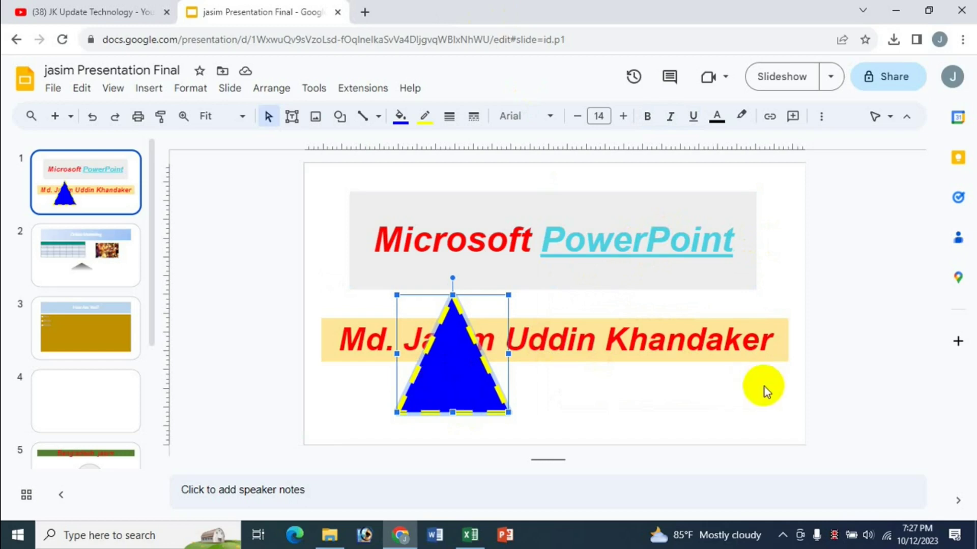
key("ctrl+k")
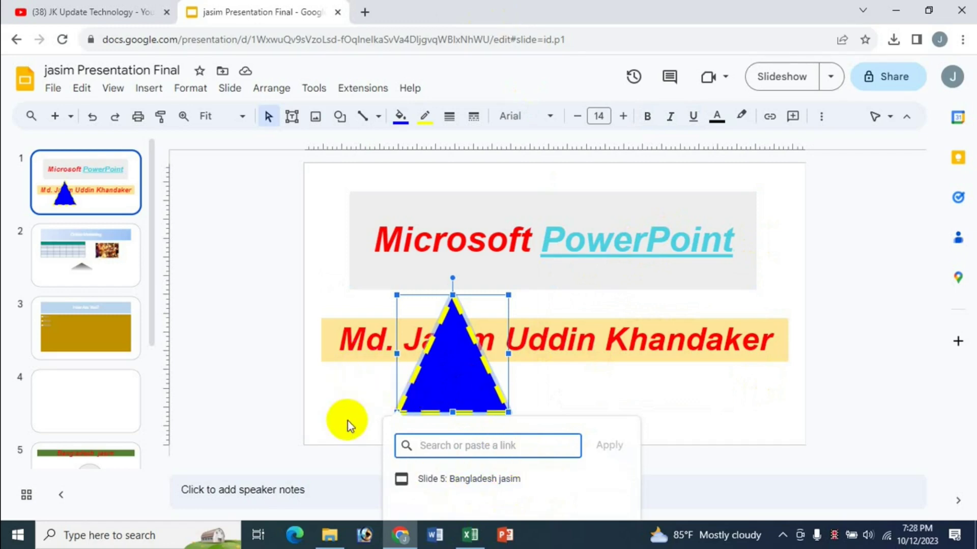
key("Escape")
left_click(438, 355)
left_click_drag(450, 351, 375, 197)
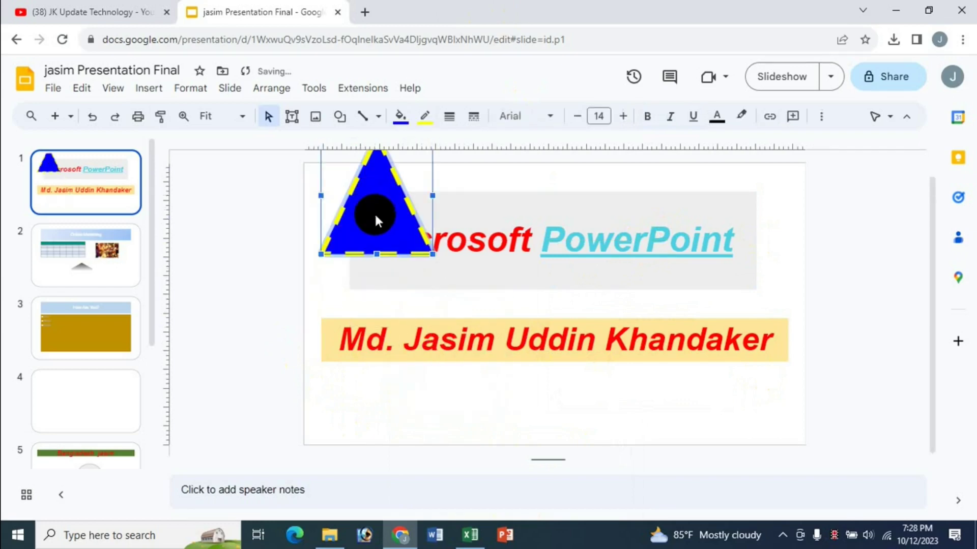
key("ctrl+k")
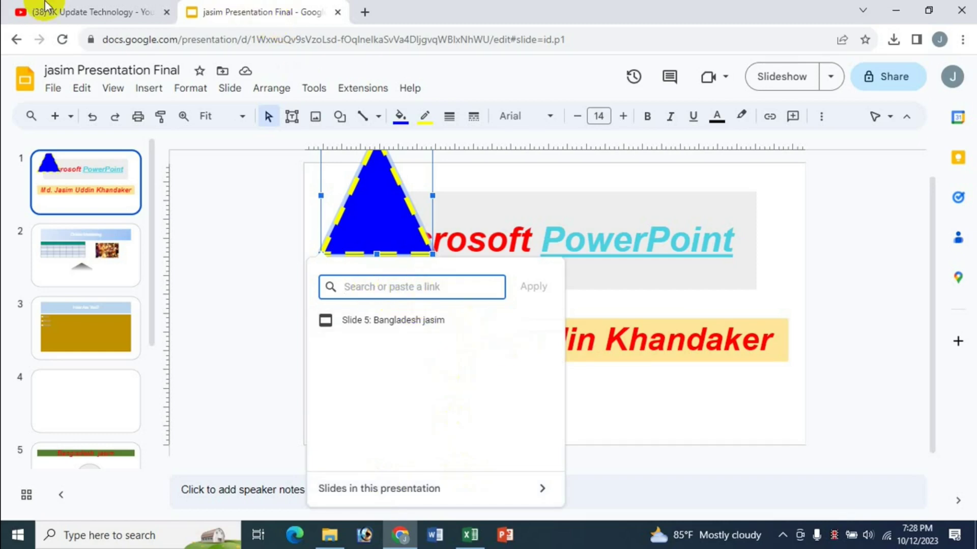
Load youtube.com in a new tab, copy the first video's link address, and return to Slides
left_click(131, 15)
left_click(365, 12)
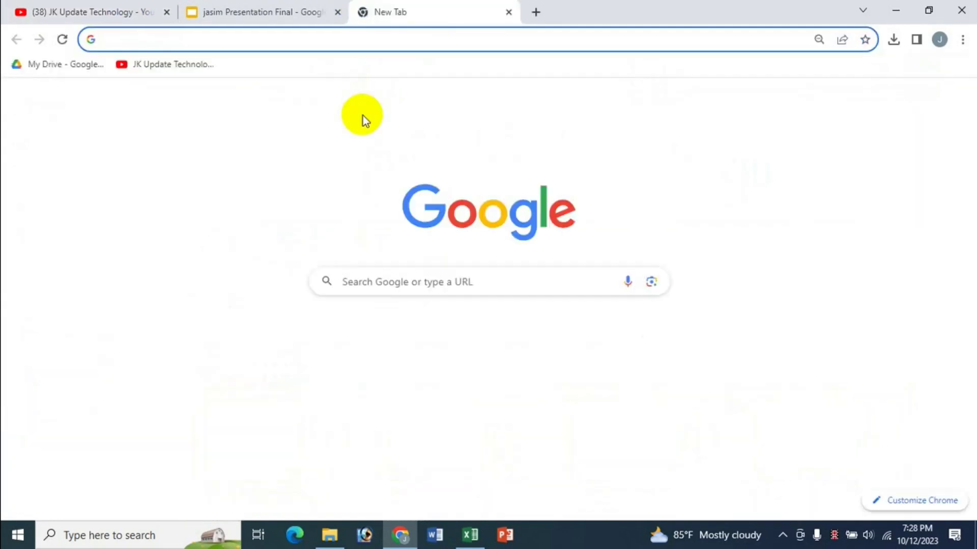
type("y")
key("Return")
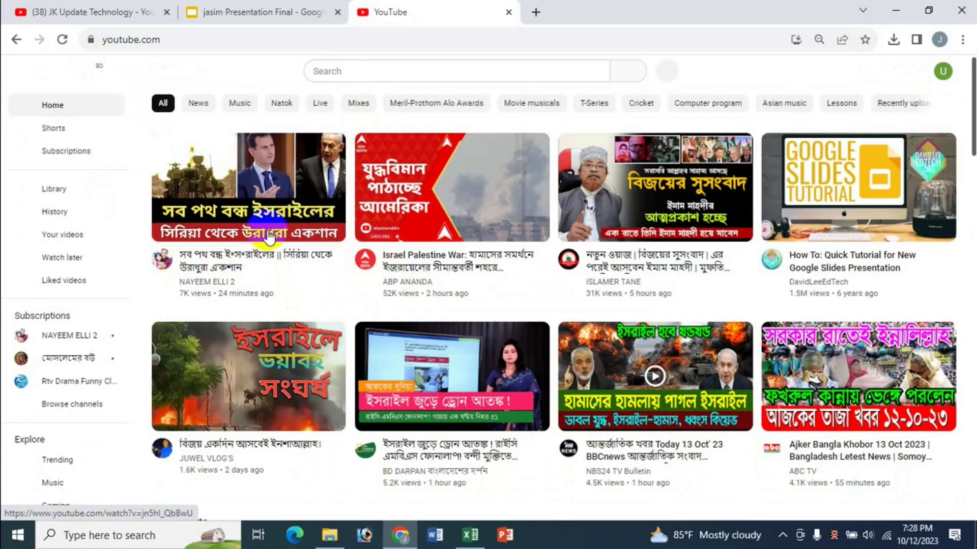
mouse_move(248, 187)
right_click(237, 176)
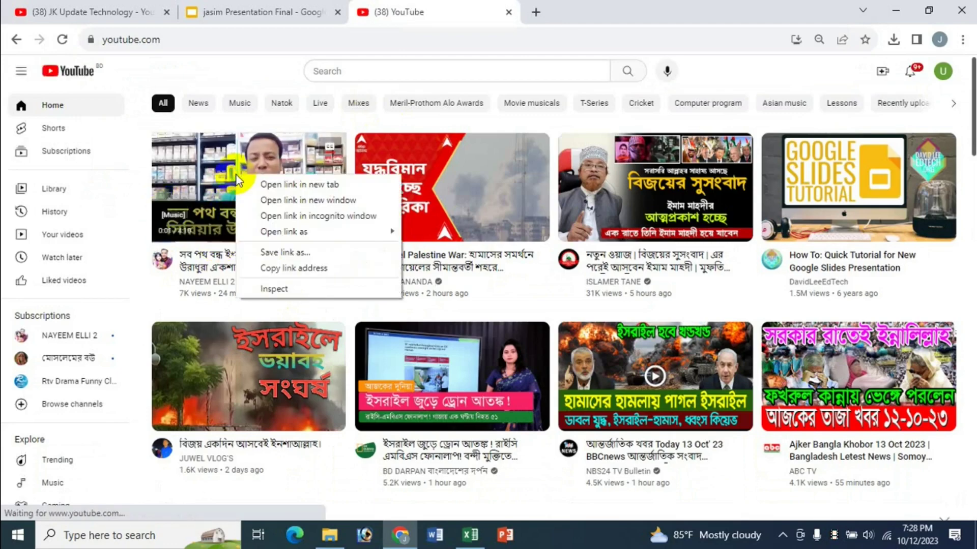
left_click(300, 269)
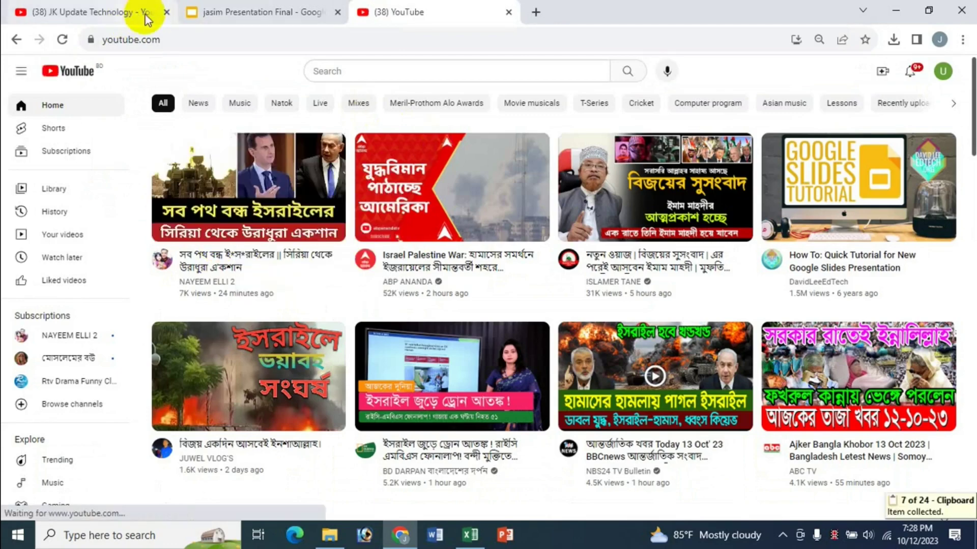
left_click(219, 12)
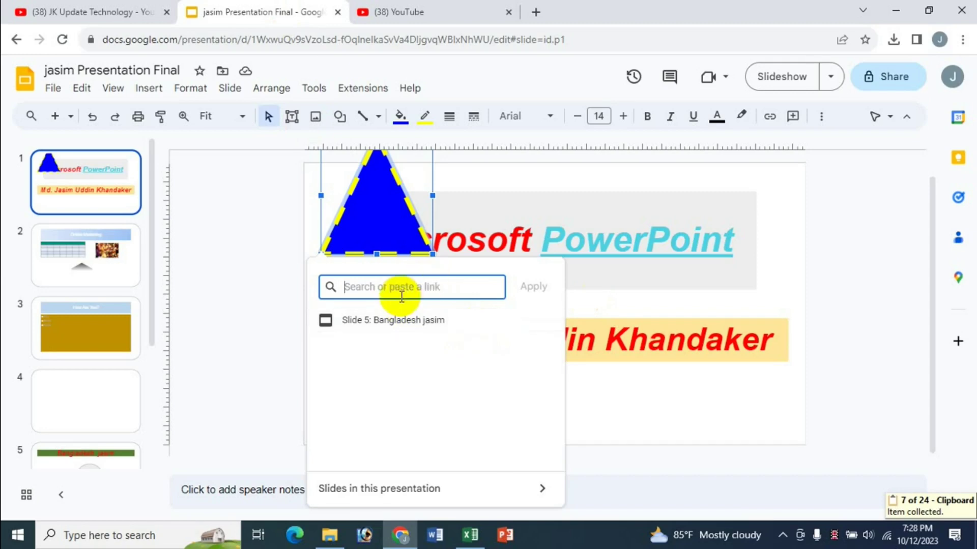
Paste the YouTube address as the blue triangle's link, apply it, and open it in a new tab
key("ctrl+v")
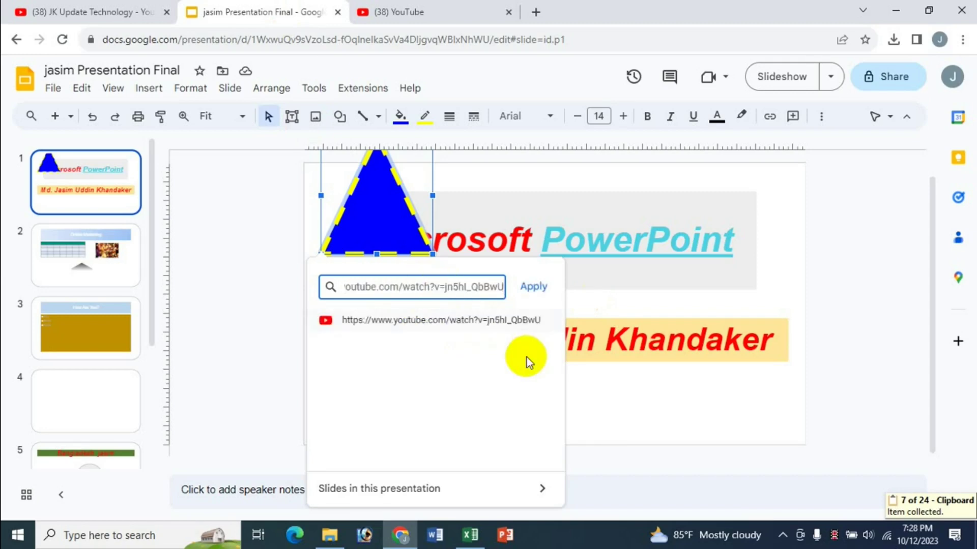
left_click(538, 295)
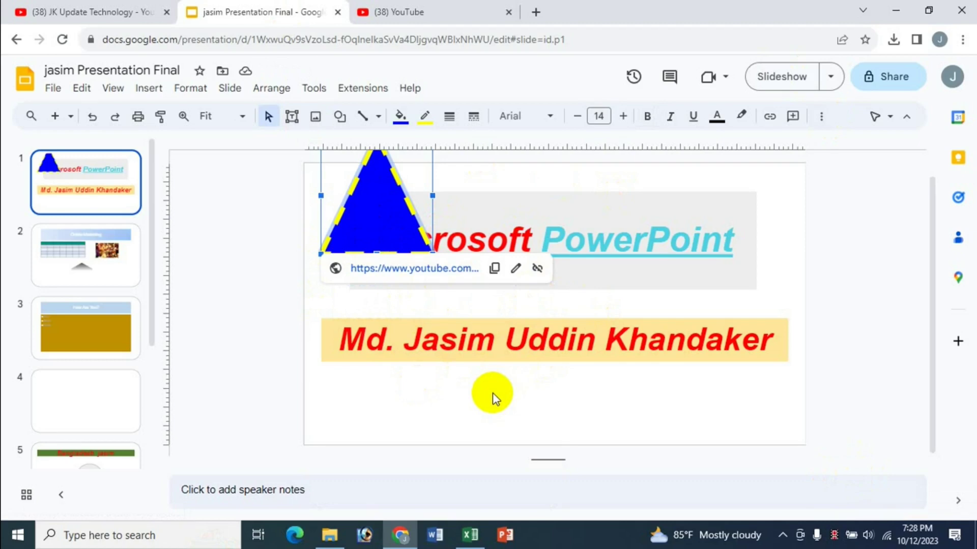
key("alt+Return")
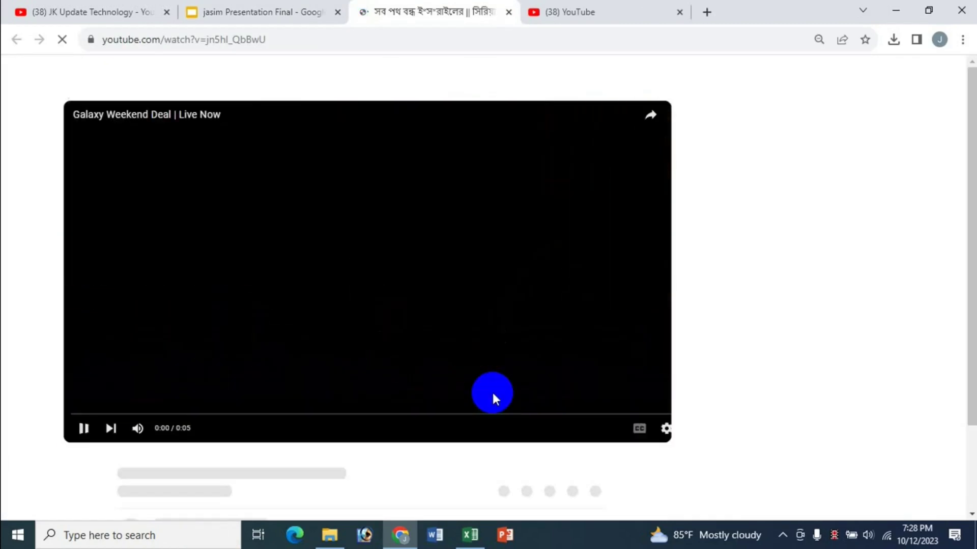
Pause the linked video, close its tab, glance at the Excel list, and return to the deck
left_click(492, 396)
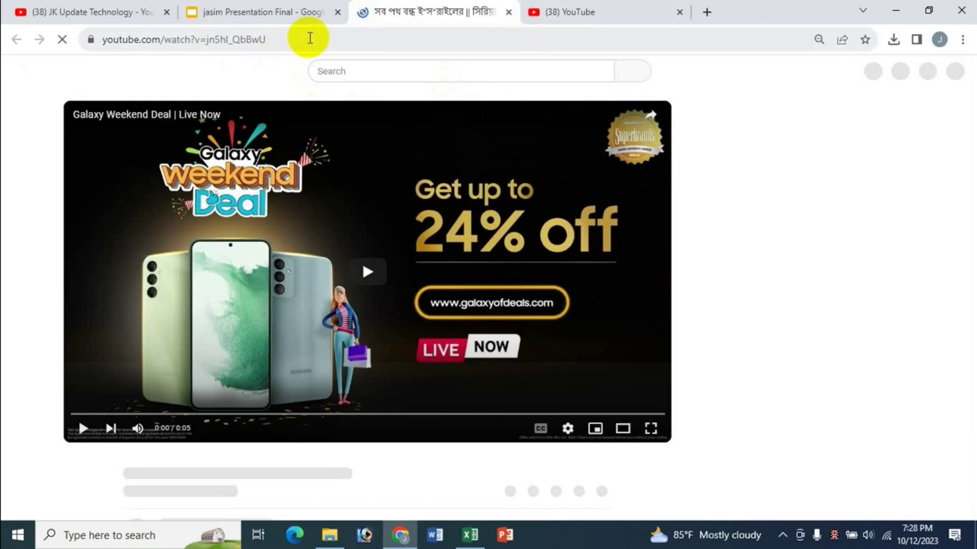
key("ctrl+w")
left_click(401, 222)
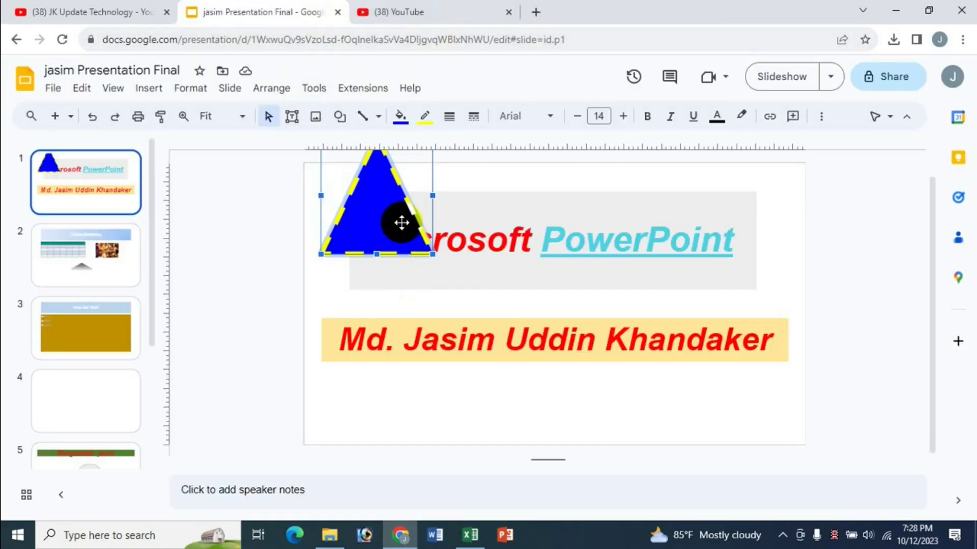
left_click(470, 534)
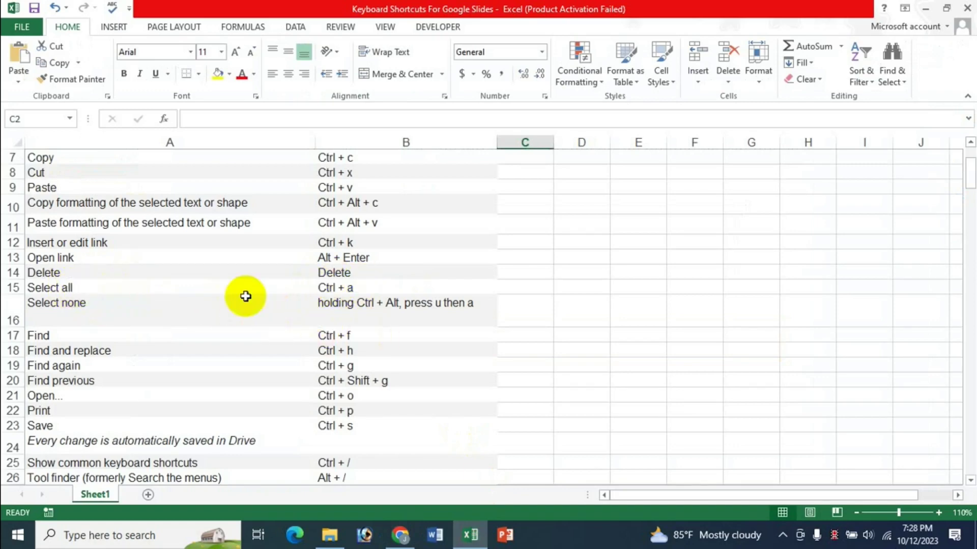
left_click(416, 532)
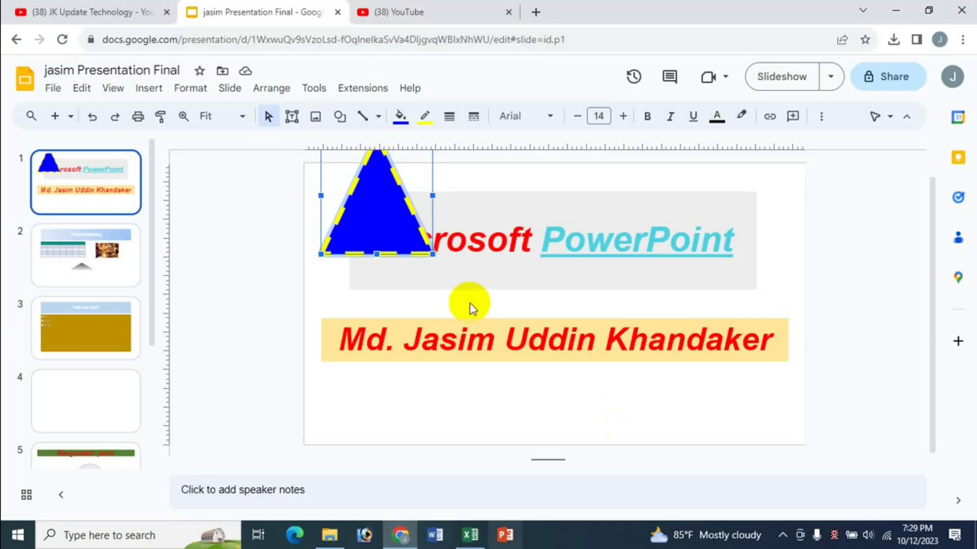
Delete the blue linked triangle and the blank slide 4
mouse_move(383, 203)
left_mouse_down()
mouse_move(395, 255)
mouse_move(390, 240)
left_mouse_up()
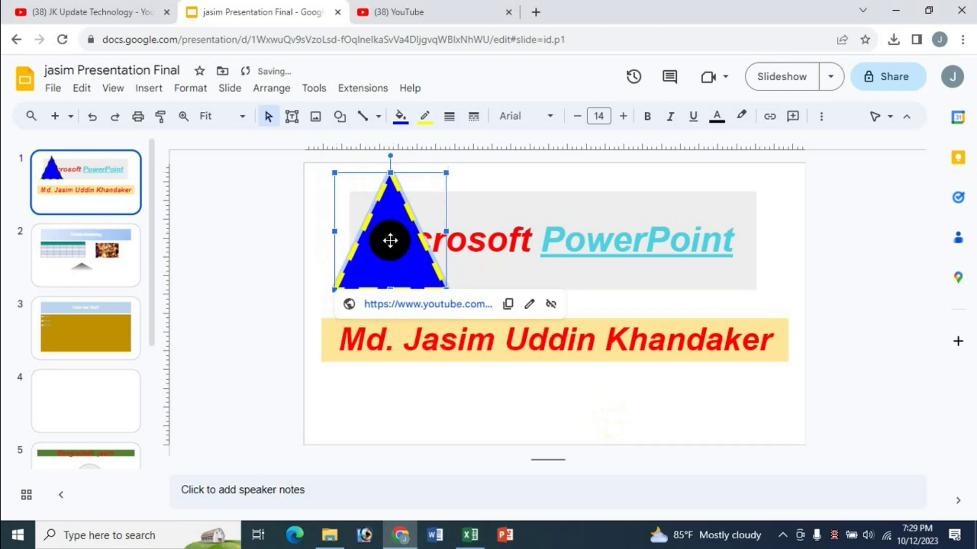
key("Delete")
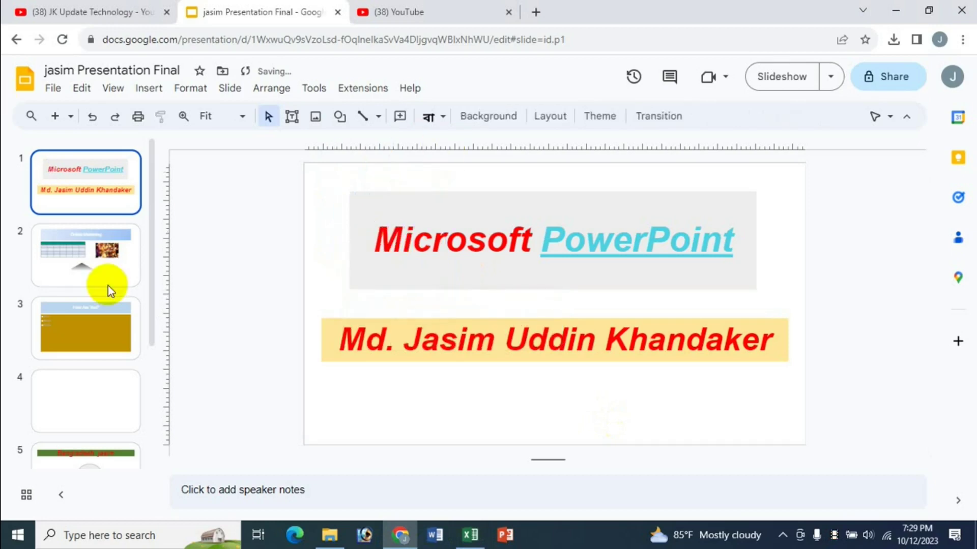
left_click(95, 397)
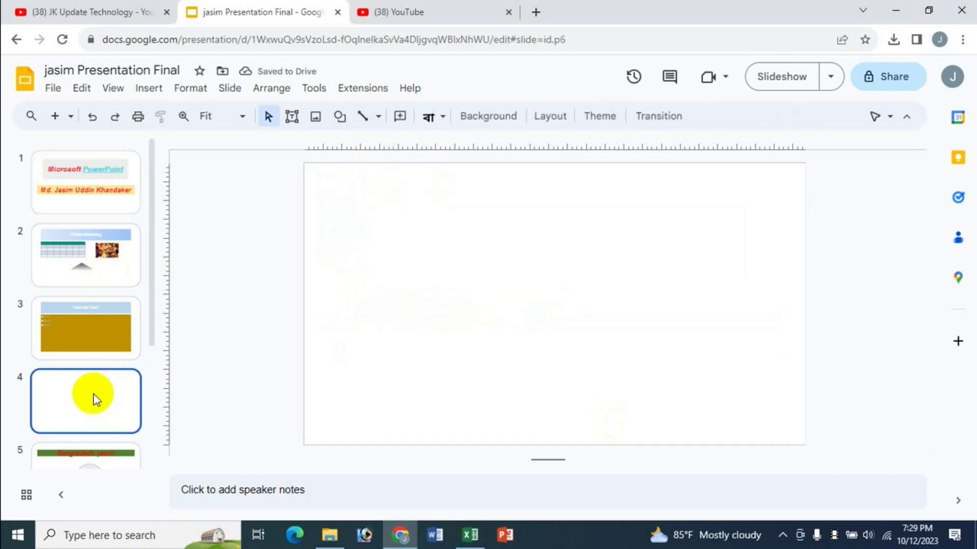
key("Delete")
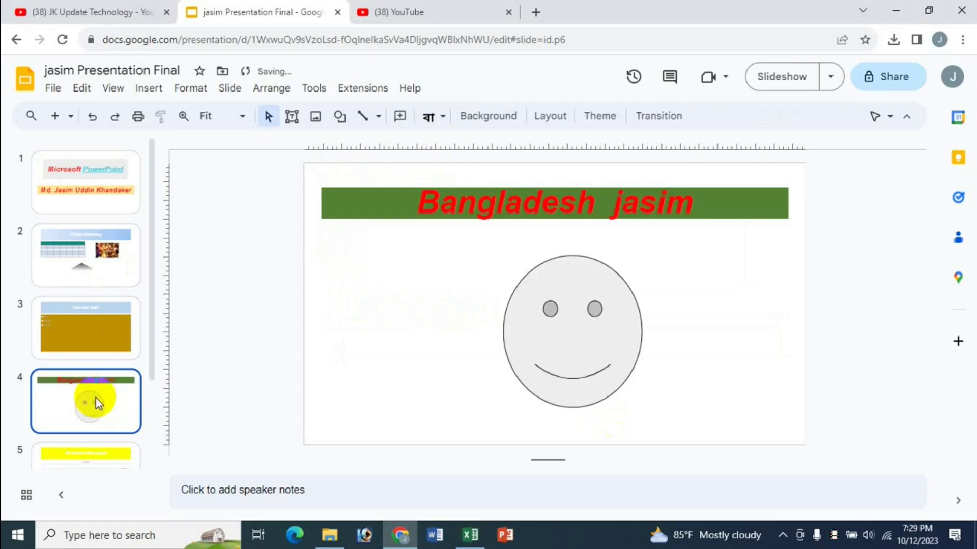
Delete the smiley face shape, then undo to restore it
left_click(568, 294)
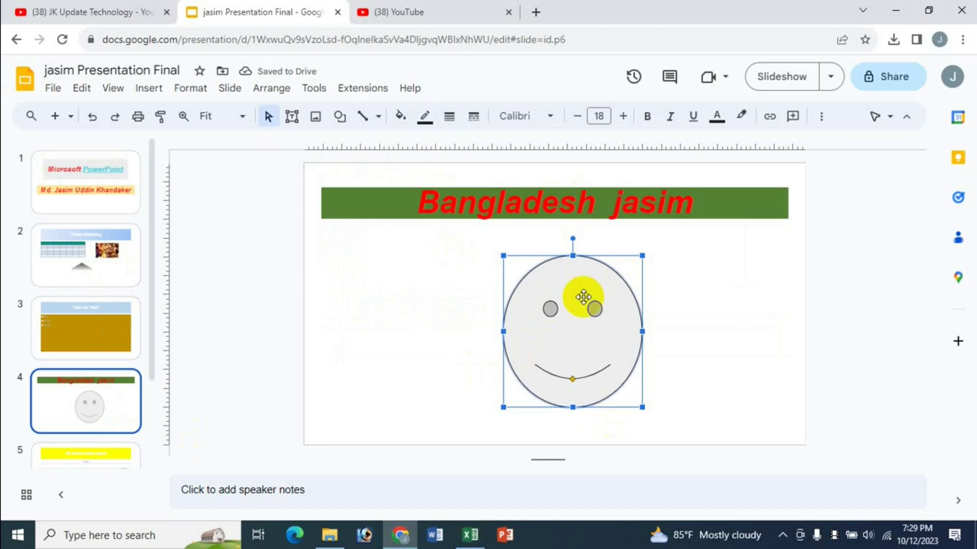
key("Delete")
key("ctrl+z")
Review the Excel Google Slides shortcut list from Copy to Tool finder, then return to the browser
left_click(469, 534)
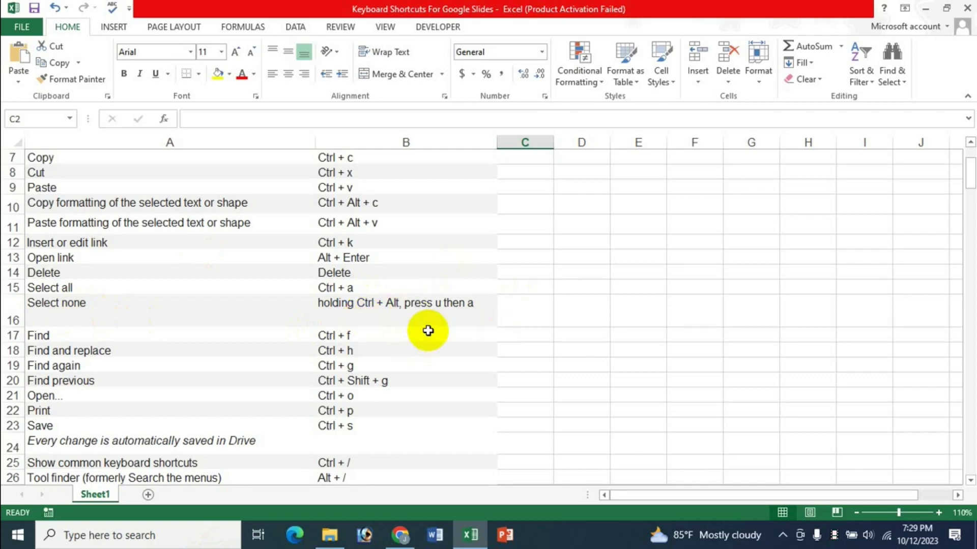
left_click(400, 535)
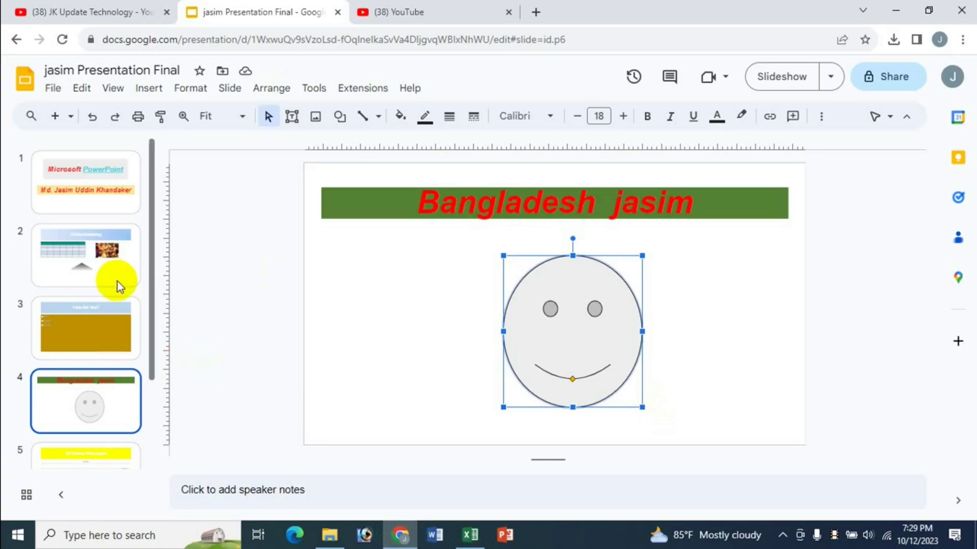
Add a new blank two-column slide to the deck with Ctrl+M
left_click(103, 262)
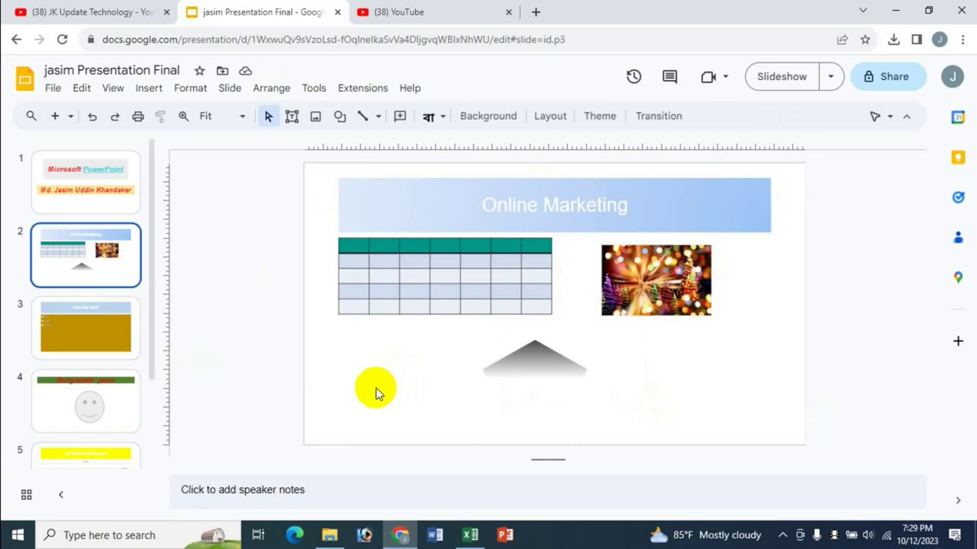
left_click(515, 184)
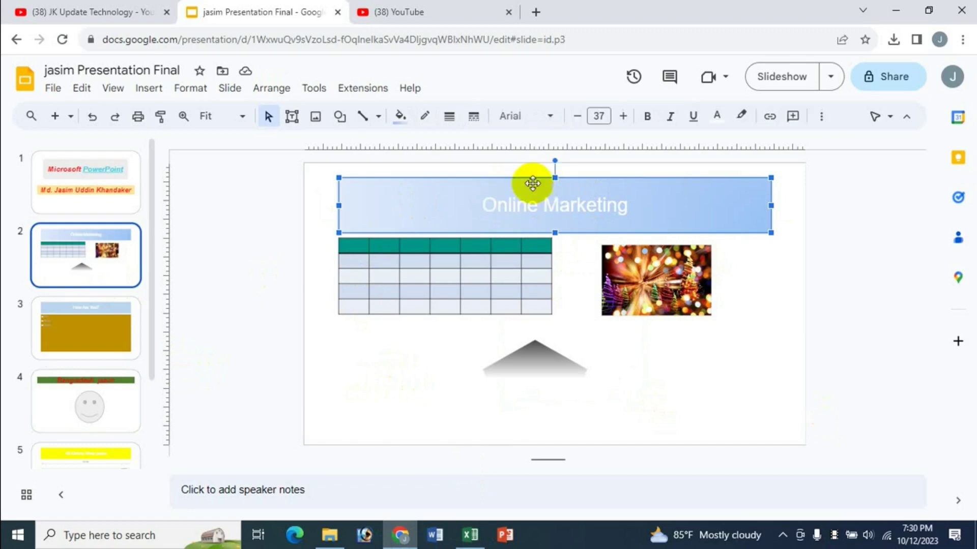
left_click(259, 246)
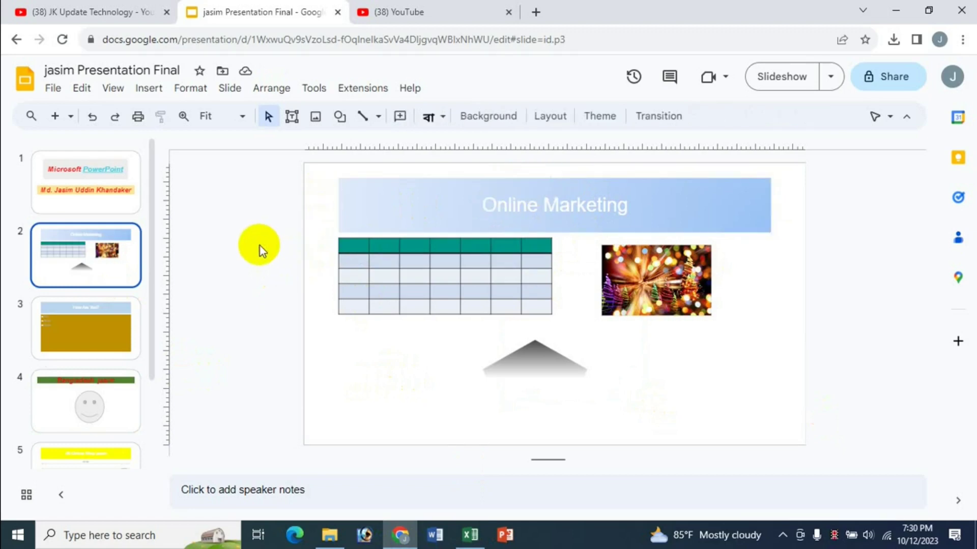
left_click(262, 216)
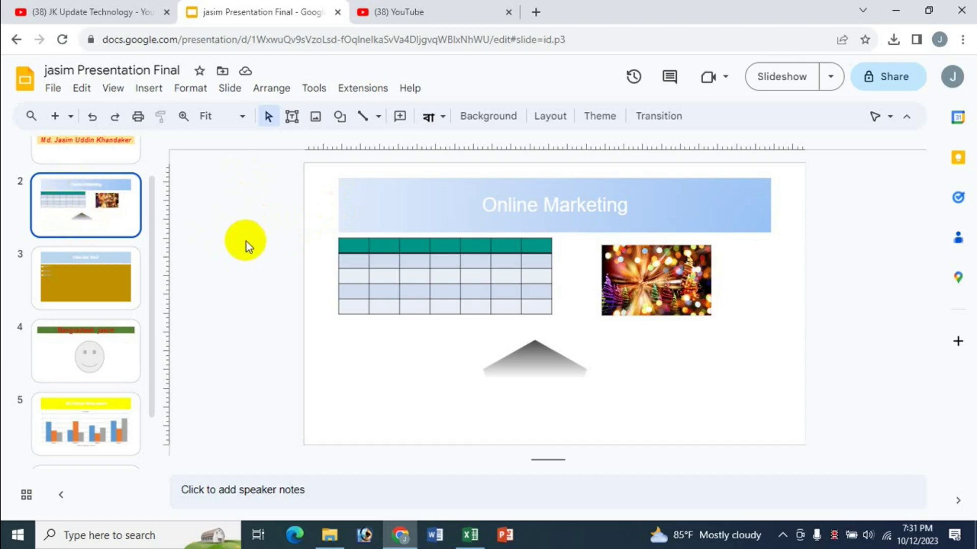
key("ctrl+m")
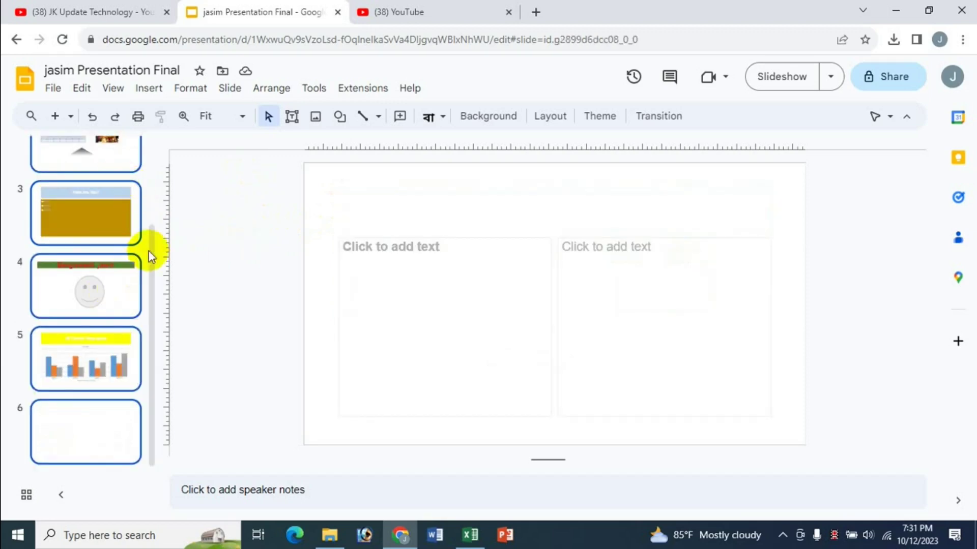
left_click_drag(148, 249, 152, 211)
Select every object on the Online Marketing slide with Ctrl+A, then check the Excel list
left_click(102, 182)
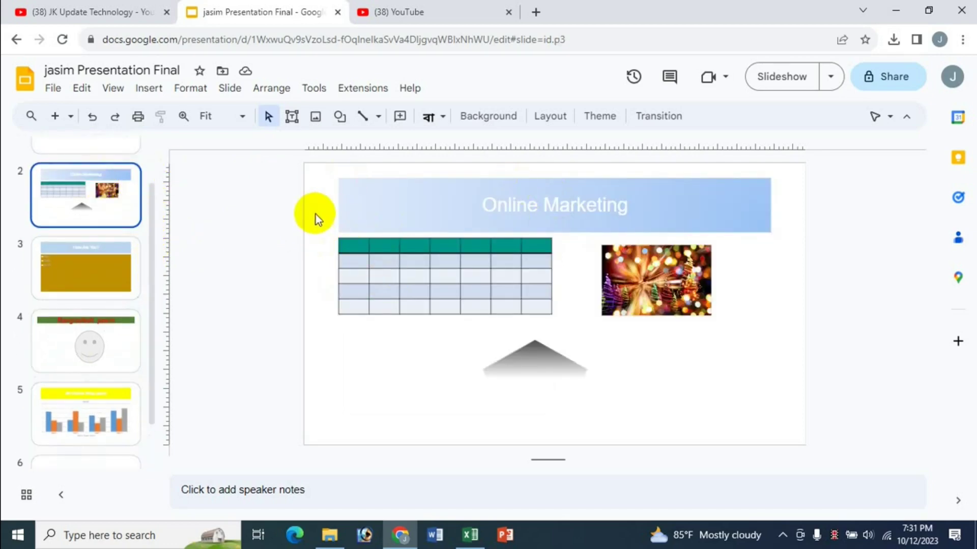
left_click(454, 189)
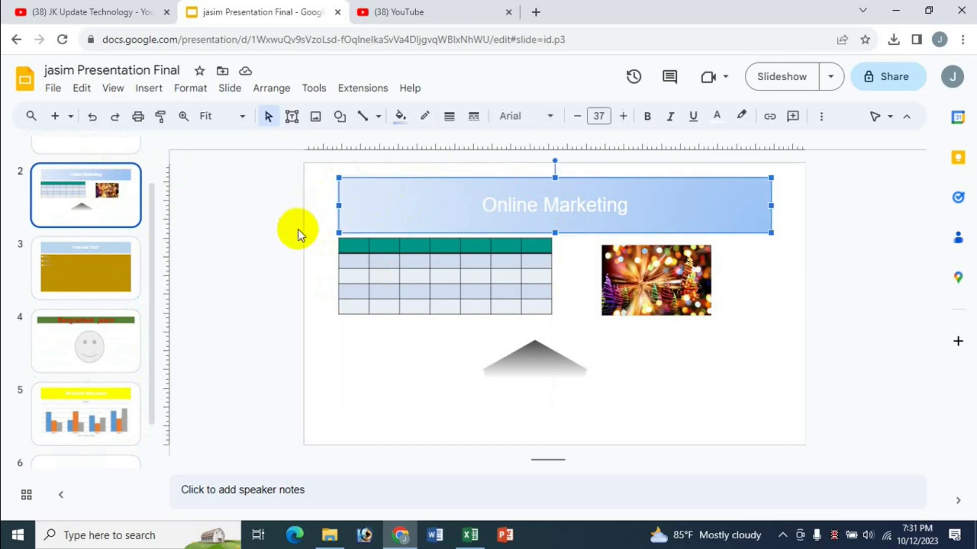
key("ctrl+a")
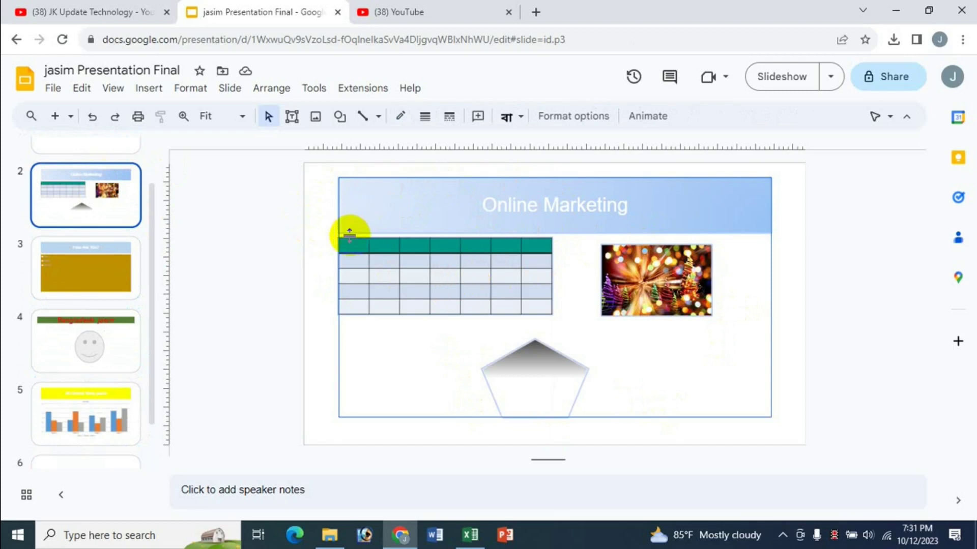
left_click(319, 205)
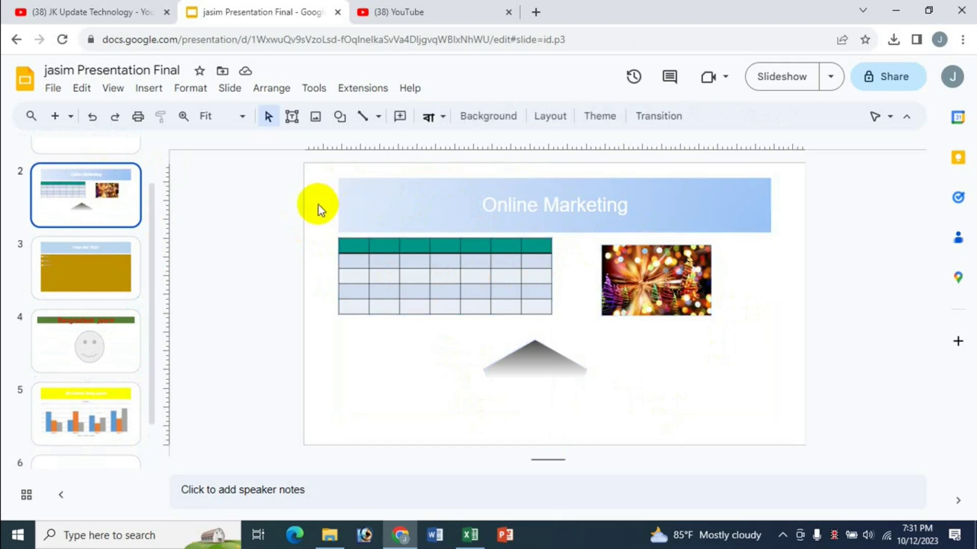
key("ctrl+a")
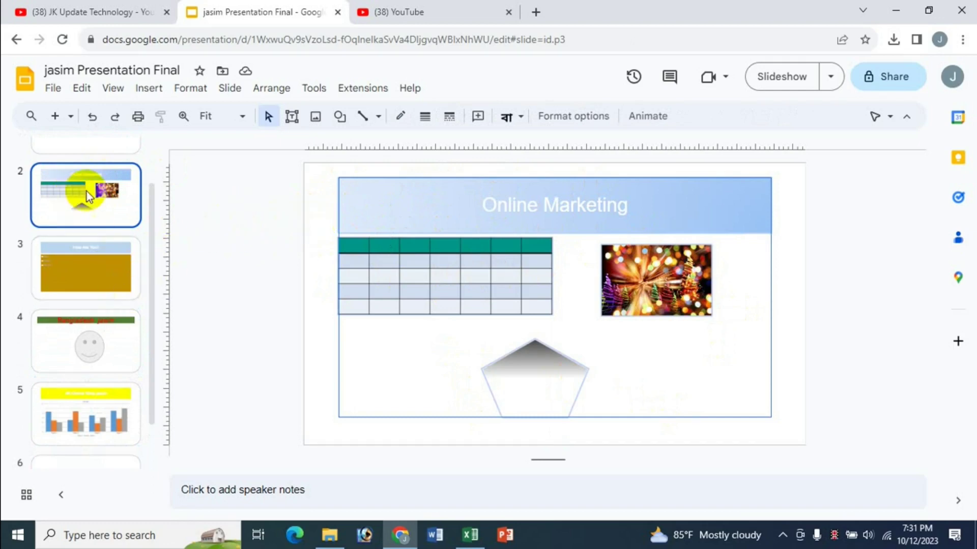
left_click(94, 287)
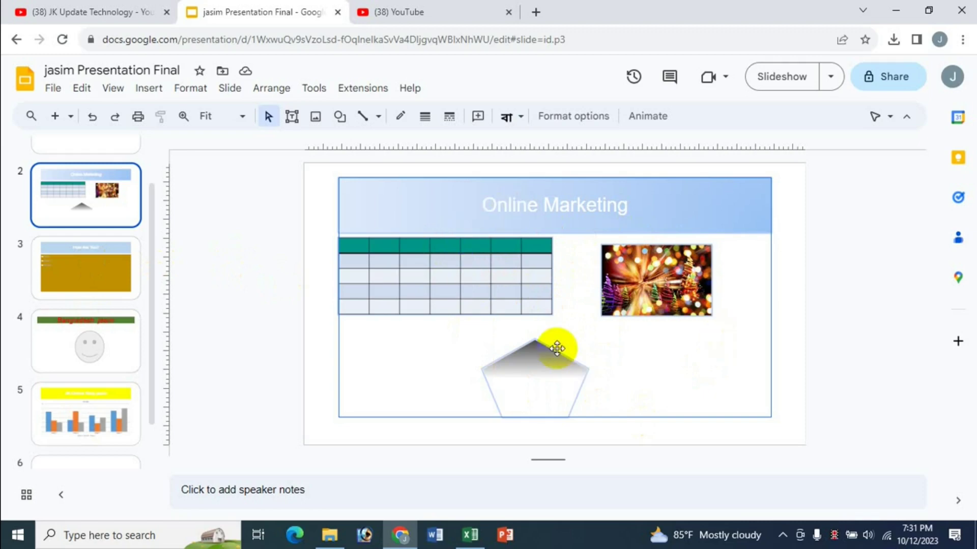
left_click(470, 534)
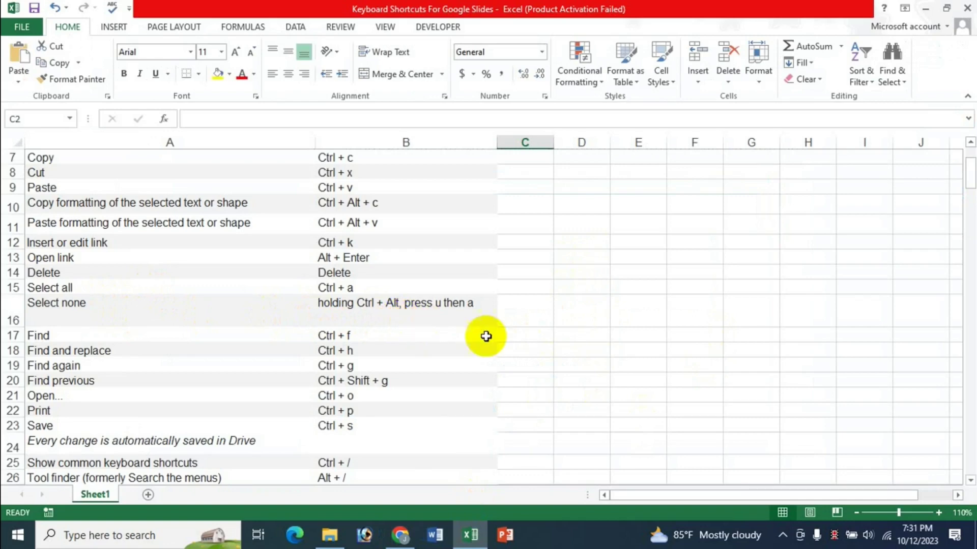
left_click(400, 535)
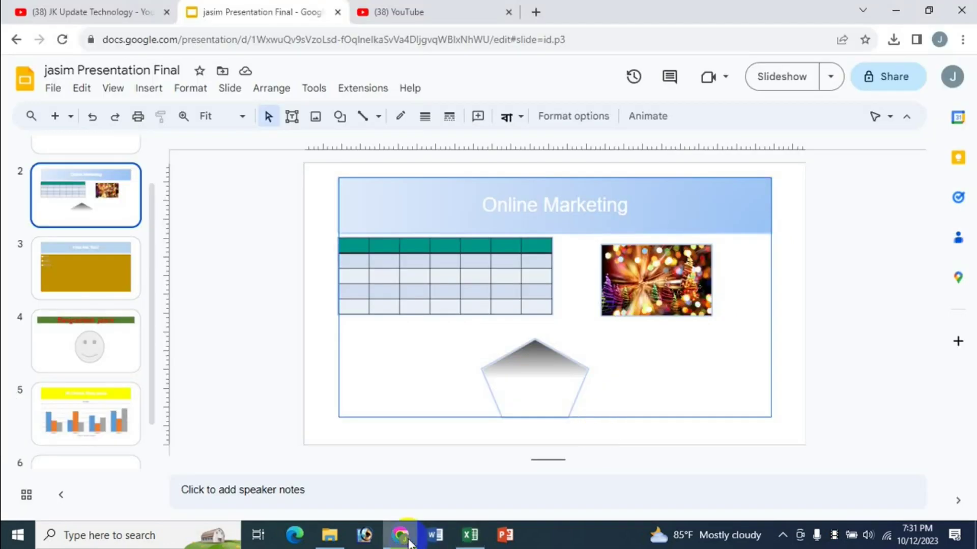
Select the Online Marketing title and object group, deselect everything, then switch to Excel
left_click(500, 331)
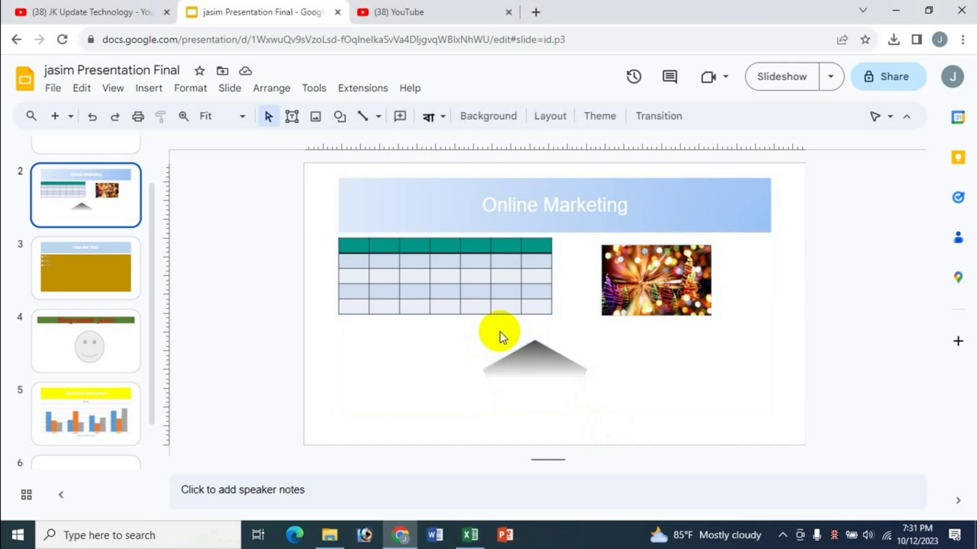
left_click(512, 182)
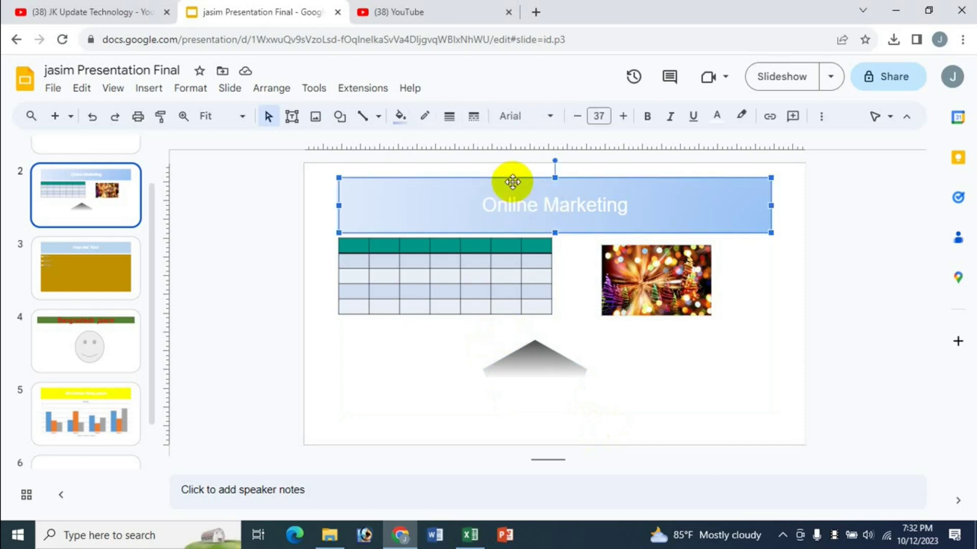
left_click(688, 294)
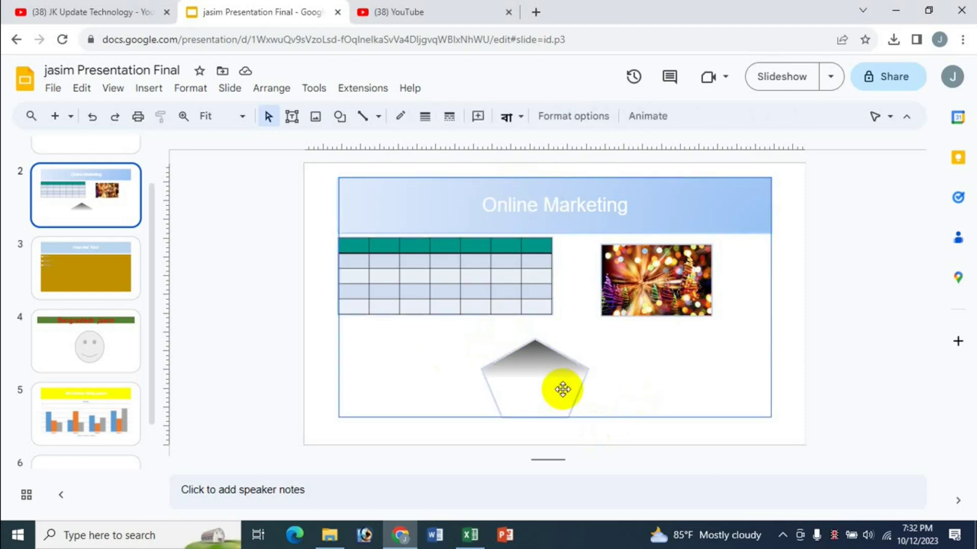
left_click(876, 336)
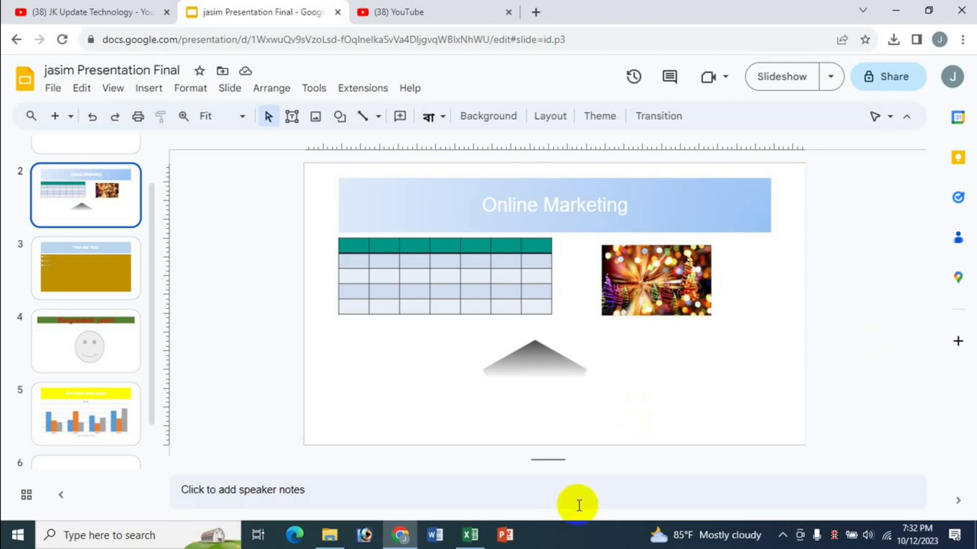
left_click(470, 534)
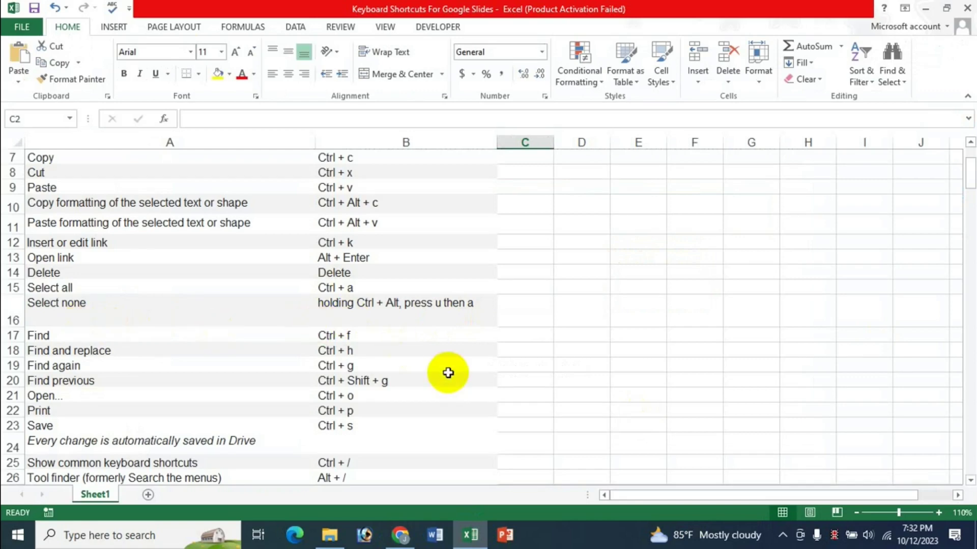
Scroll the Excel shortcut list down to the Find entries and return to the deck
scroll(447, 372, "down", 1)
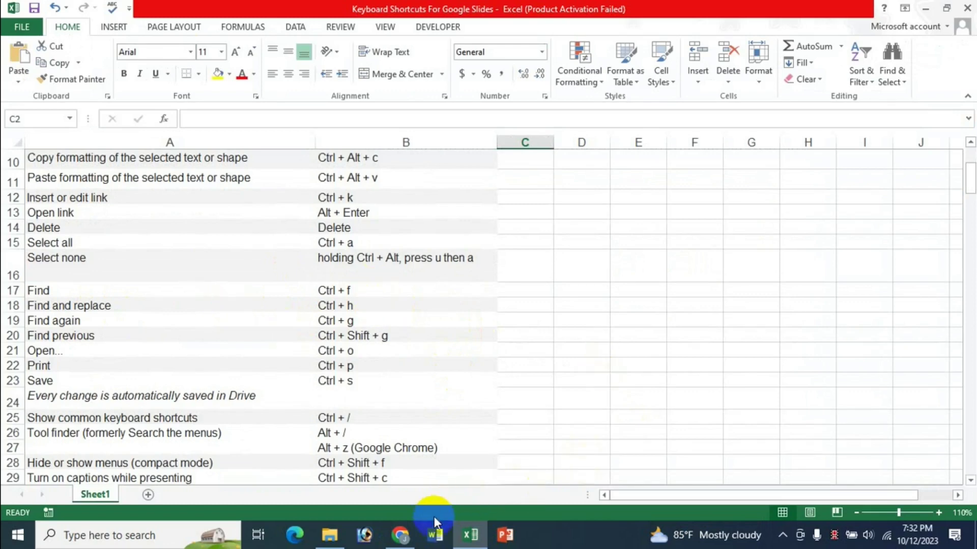
left_click(407, 543)
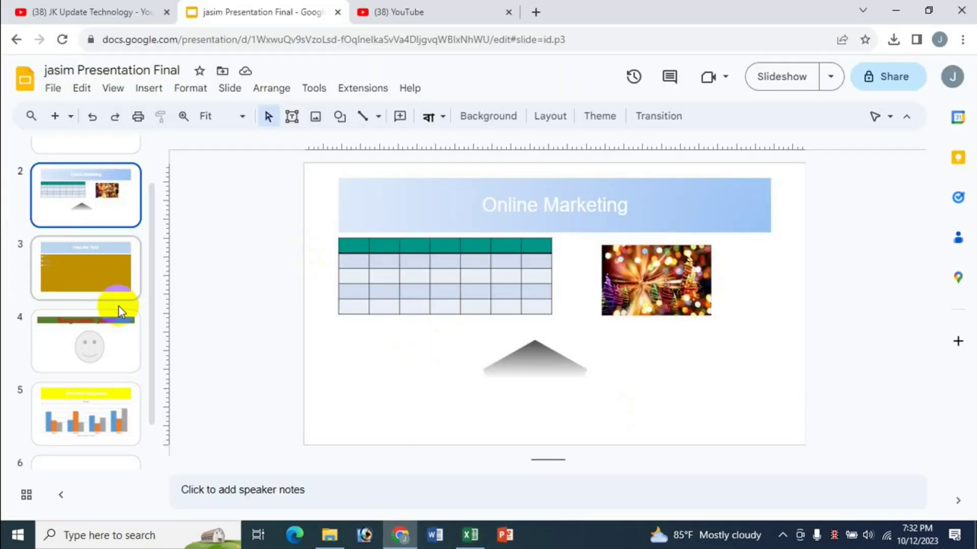
Search the deck for the presenter's first name, stepping through its three matches on slides 1, 4 and 5
left_click_drag(155, 242, 157, 131)
left_click(81, 163)
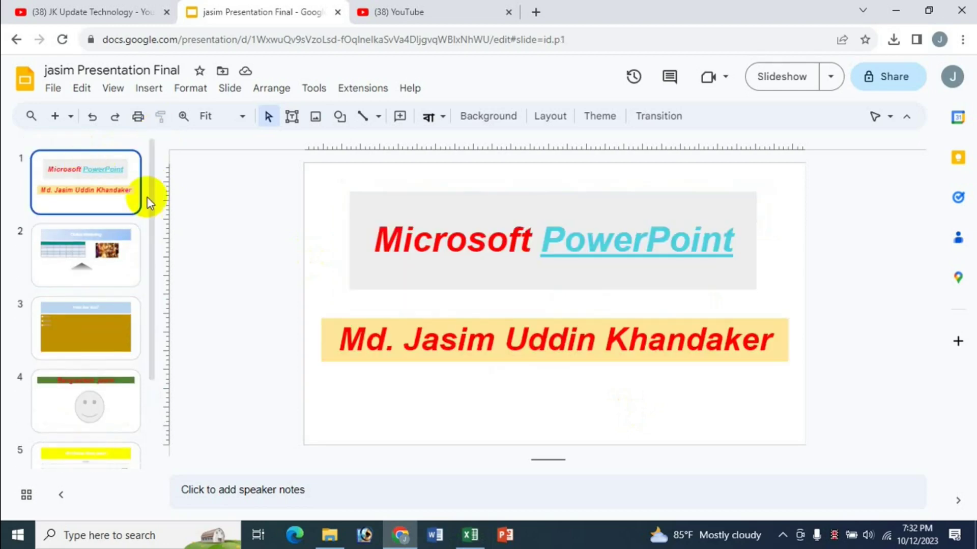
key("ctrl+f")
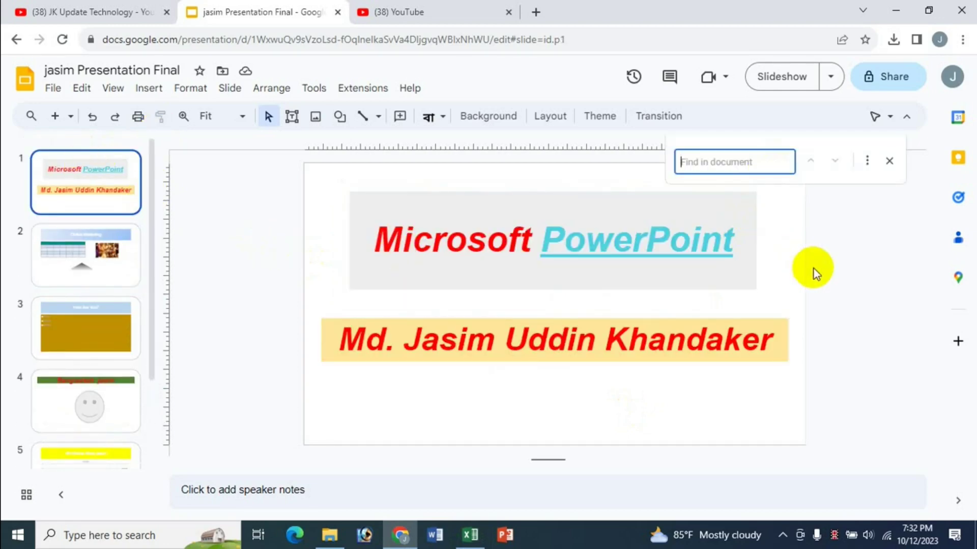
type("jasim")
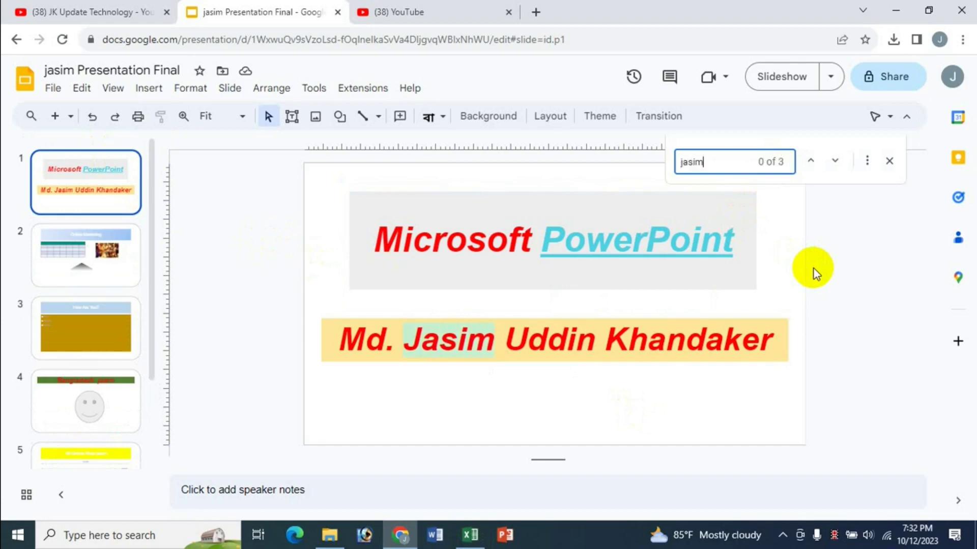
key("Return")
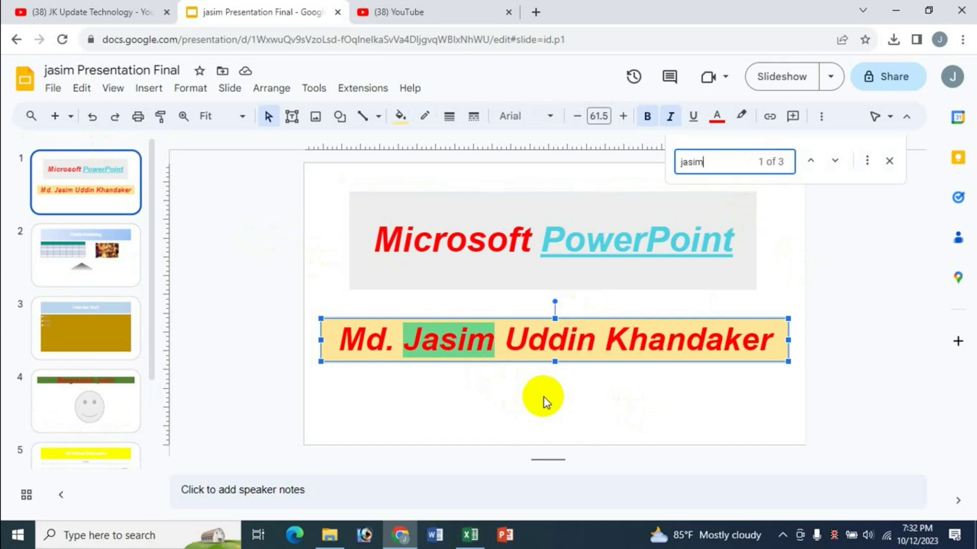
key("Return")
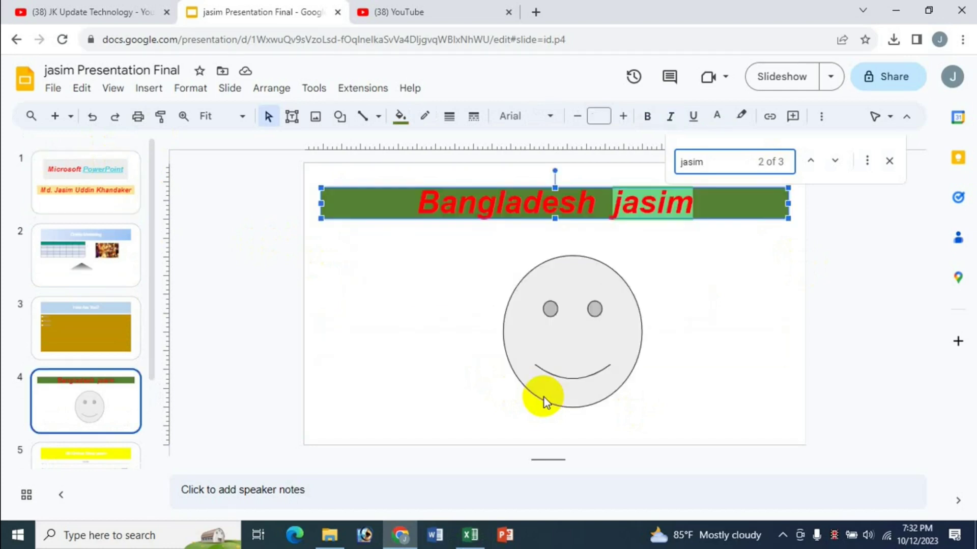
key("Return")
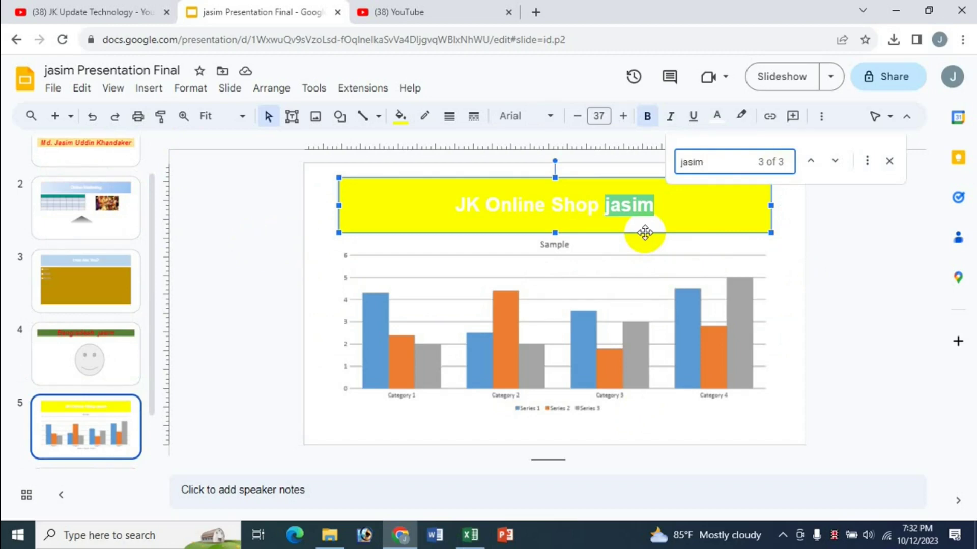
left_click(889, 161)
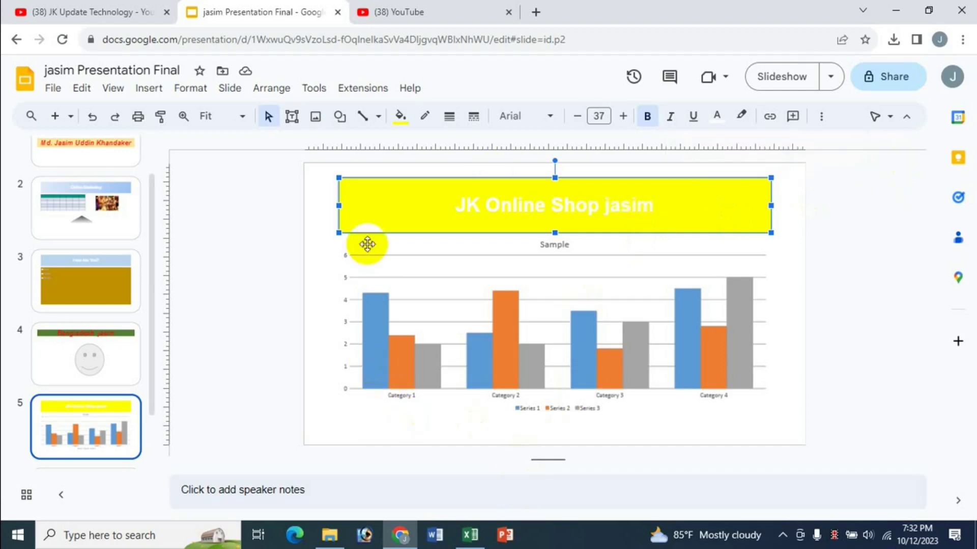
left_click(471, 536)
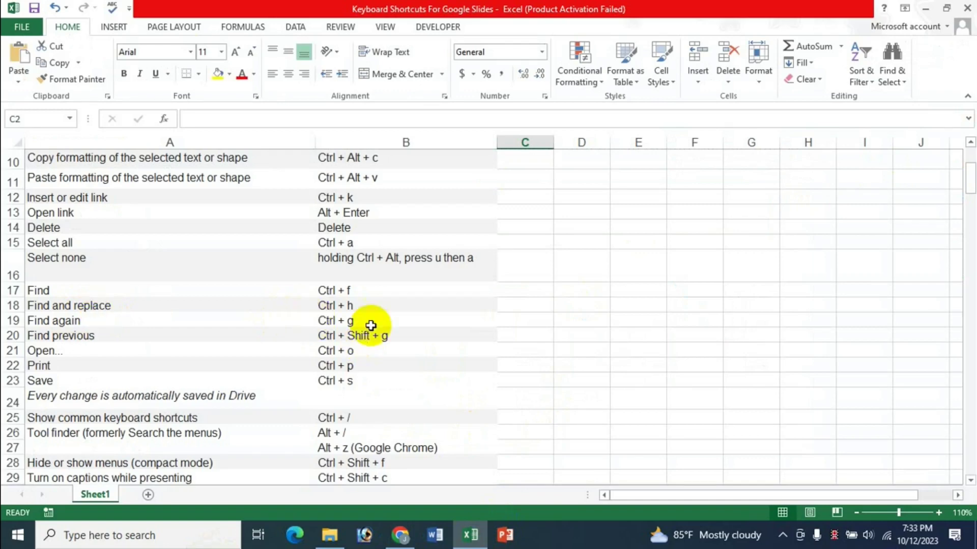
left_click(396, 538)
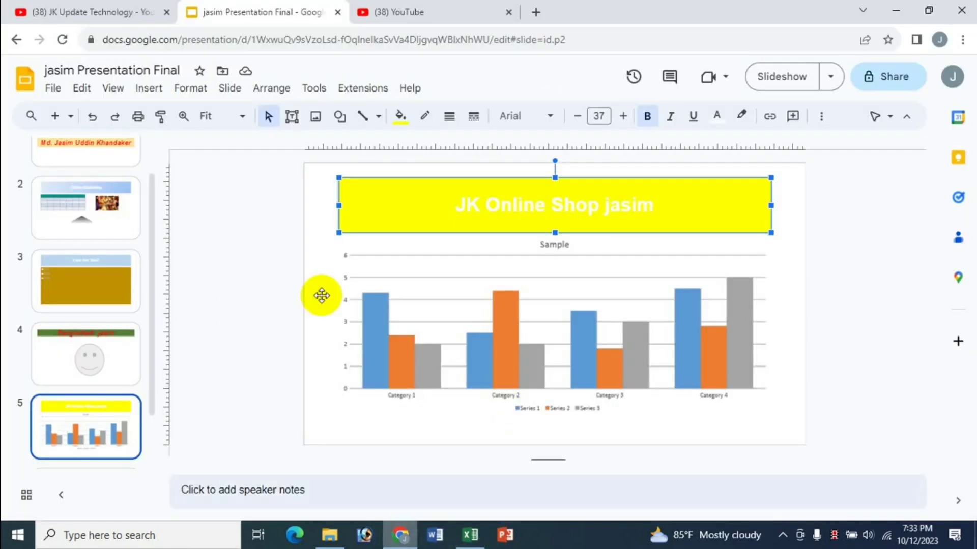
left_click_drag(155, 235, 148, 143)
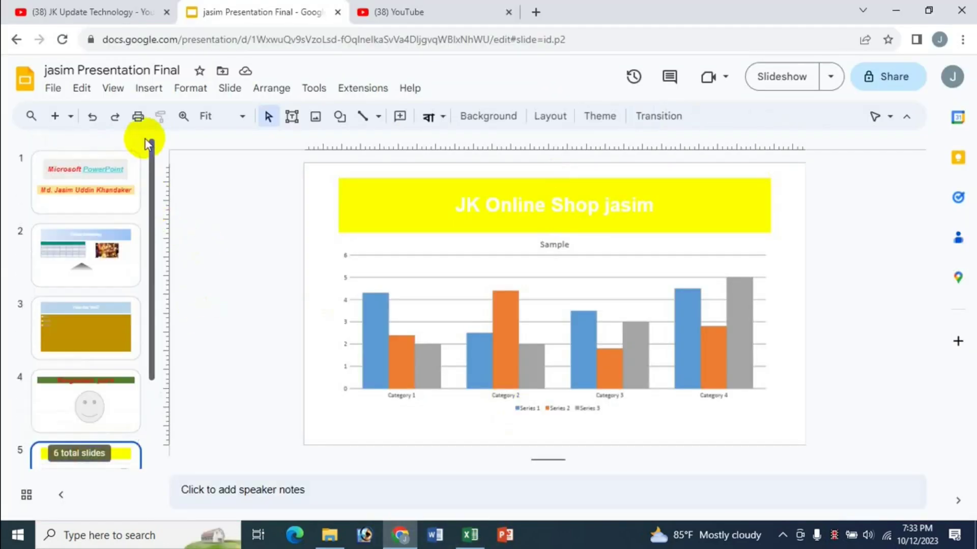
left_click(98, 164)
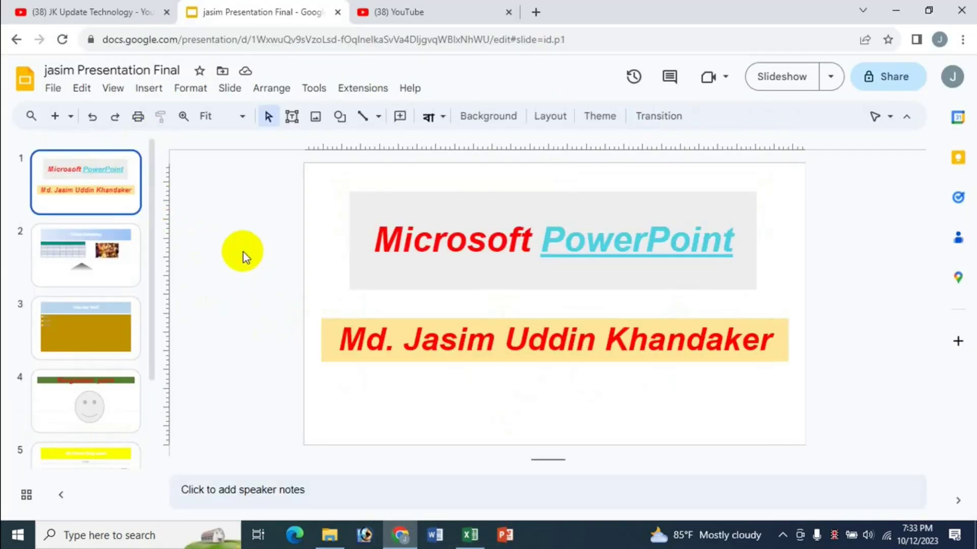
key("ctrl+h")
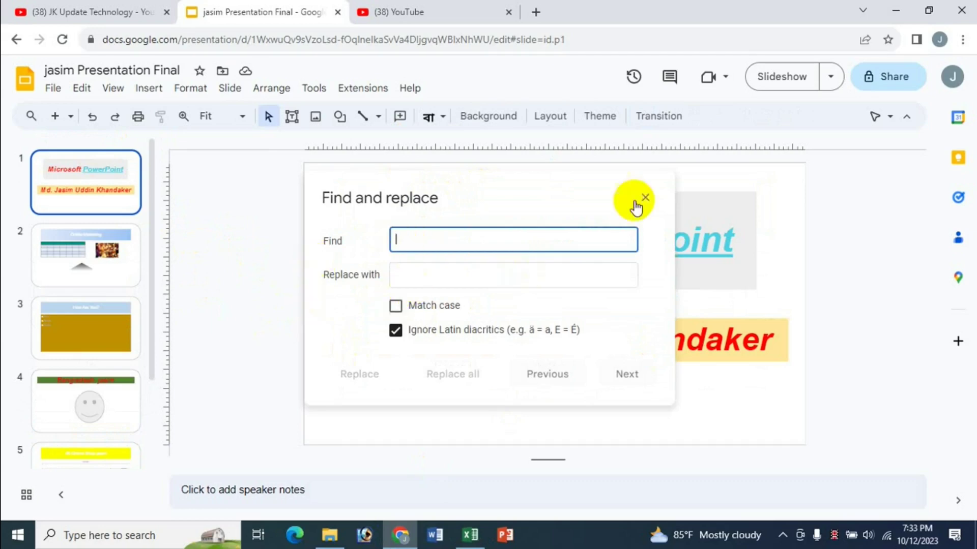
left_click(645, 197)
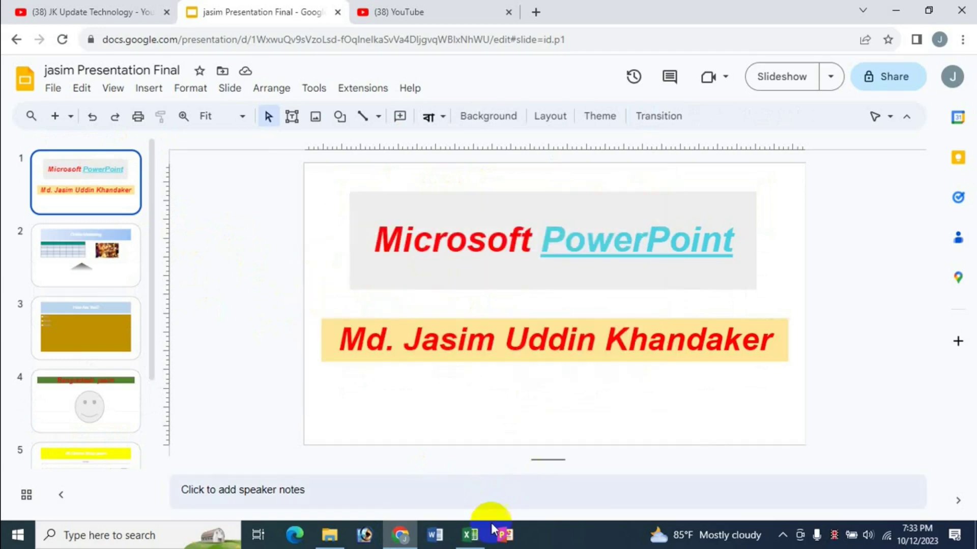
left_click(470, 534)
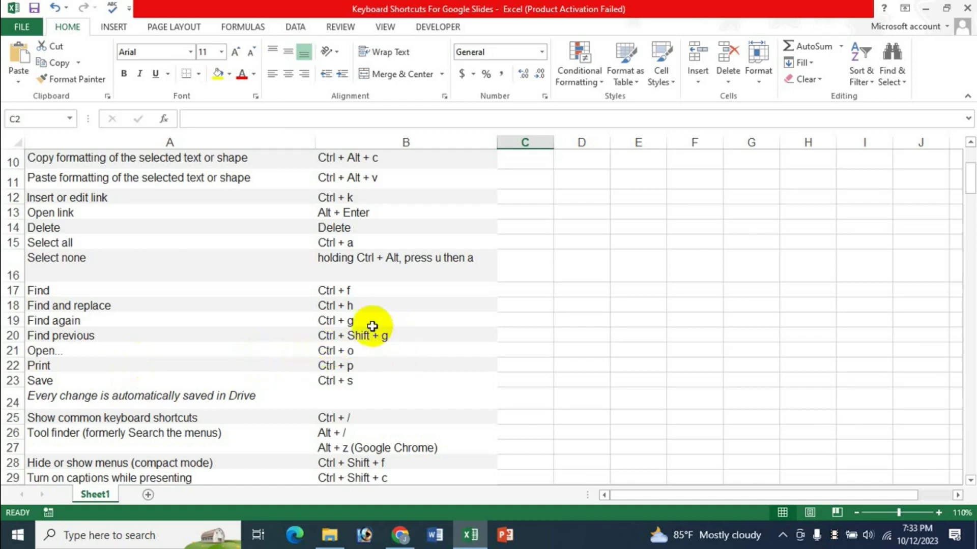
left_click(402, 540)
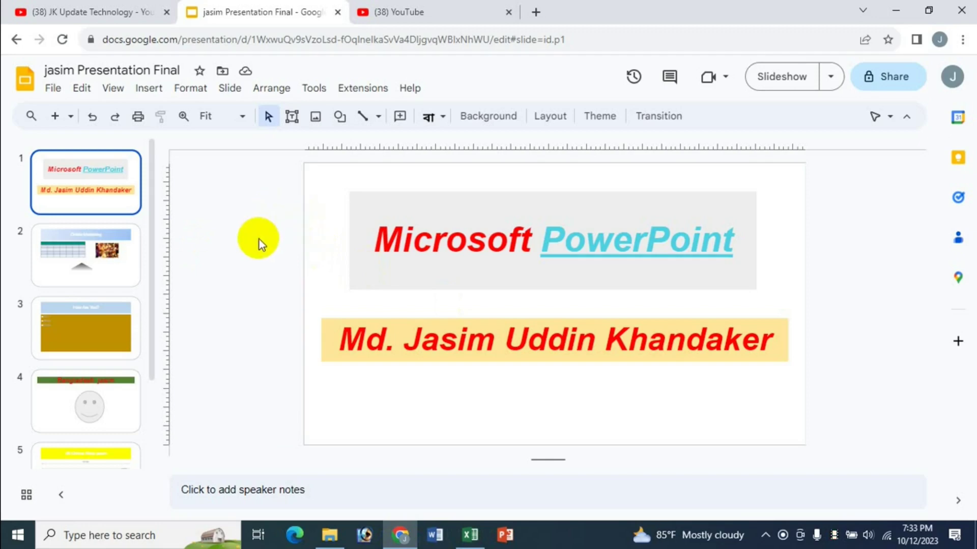
key("ctrl+f")
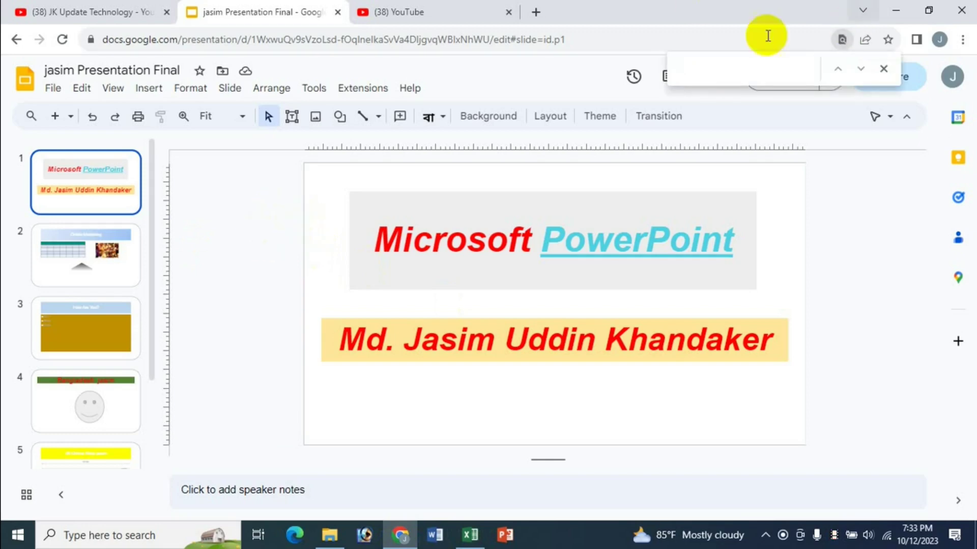
type("jas")
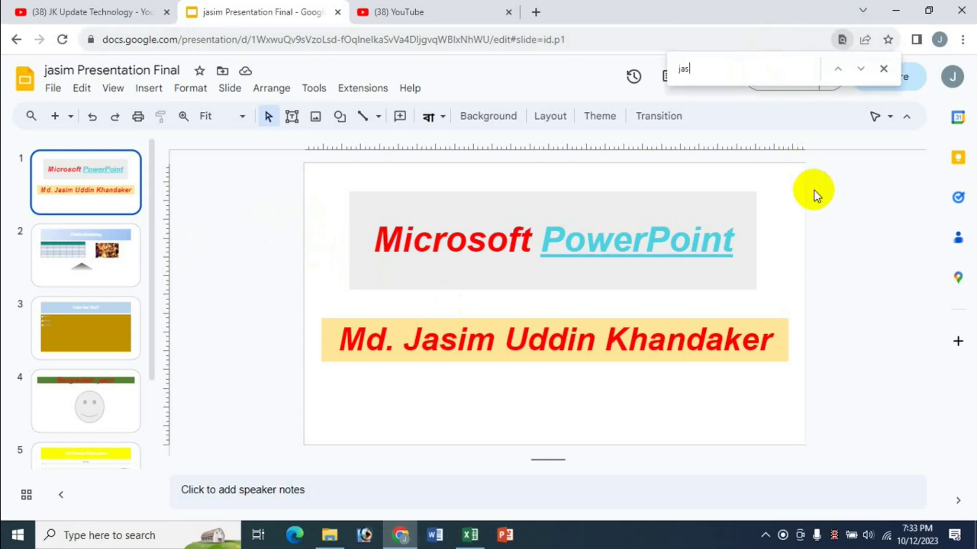
type("im")
key("Return")
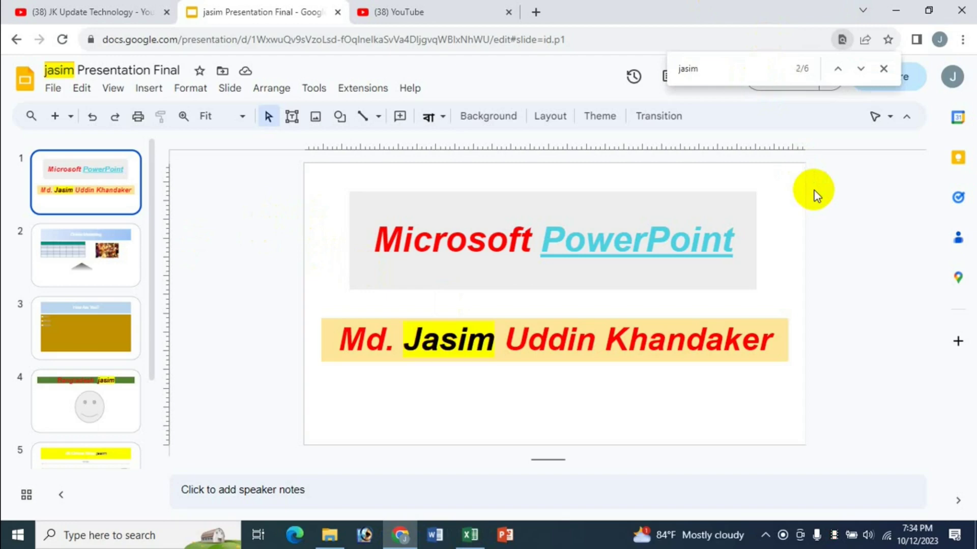
key("Return")
key("Return")
key("Return")
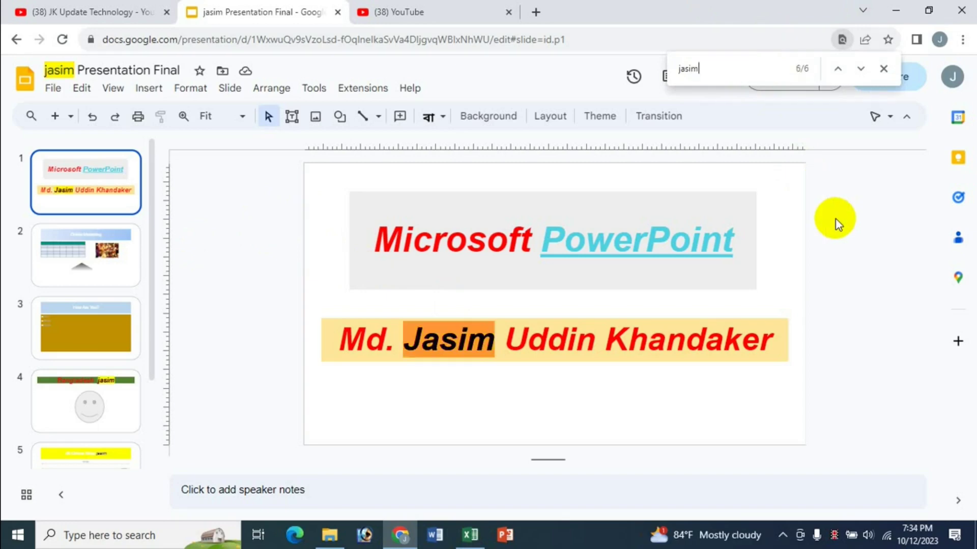
key("Return")
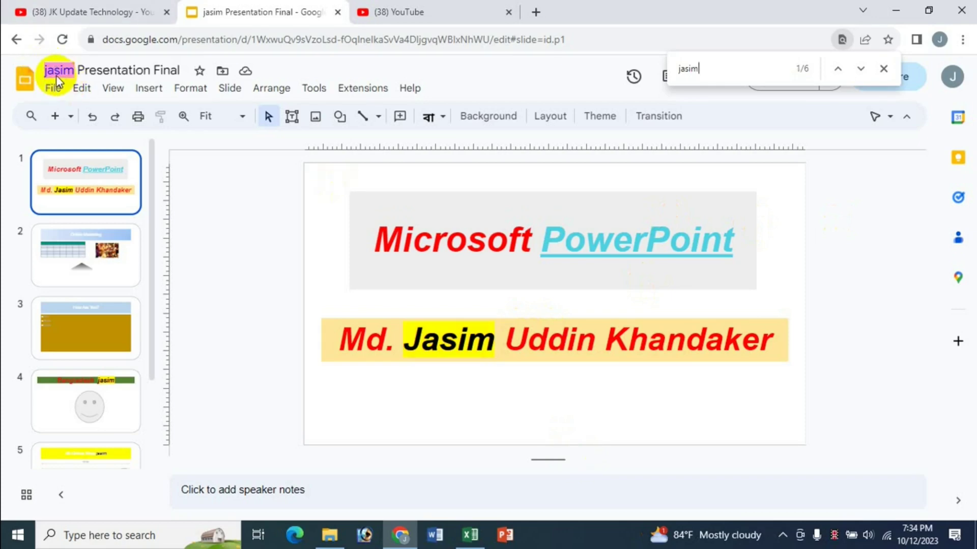
key("Return")
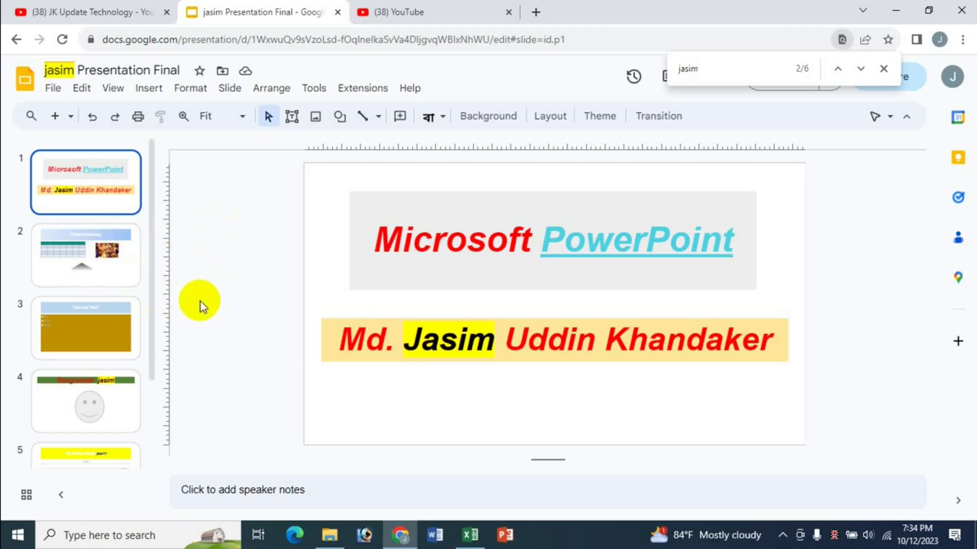
key("Return")
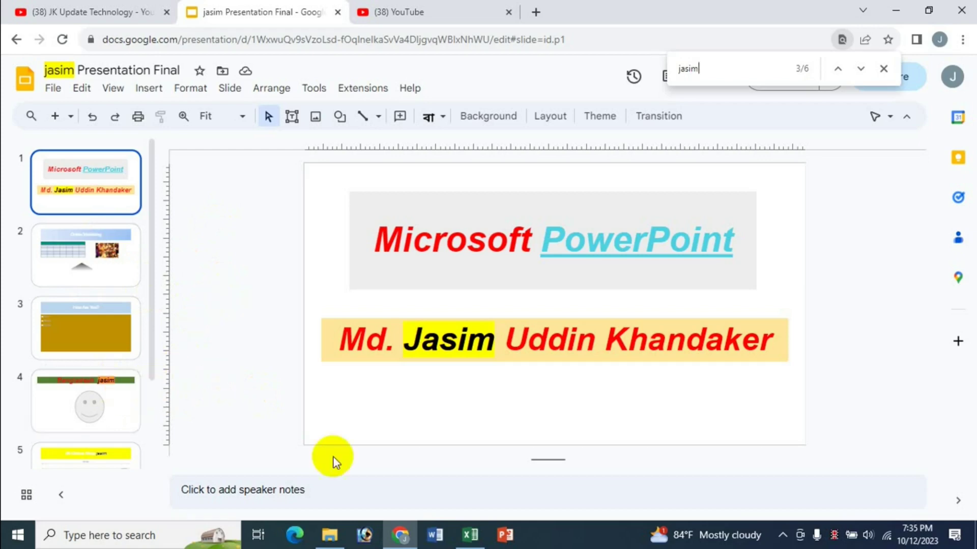
left_click(470, 535)
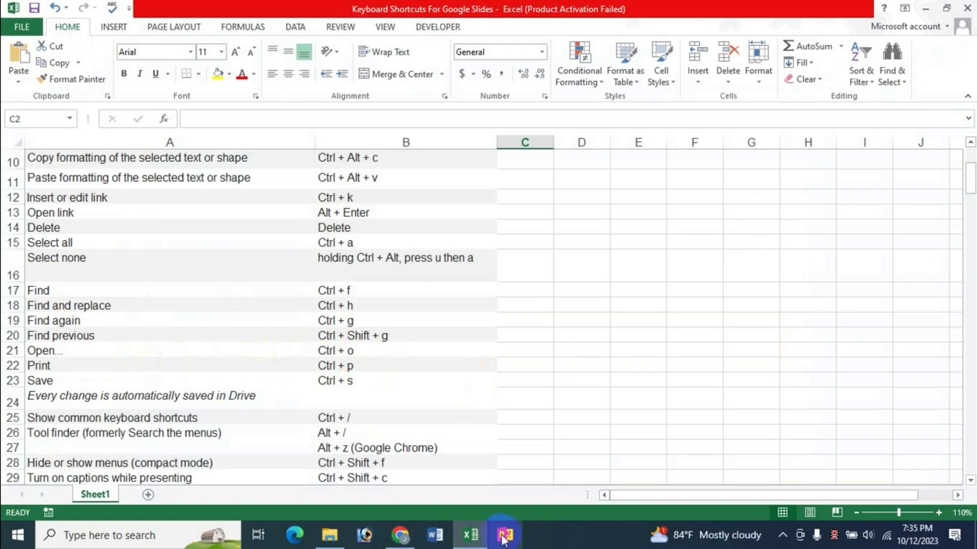
left_click(416, 538)
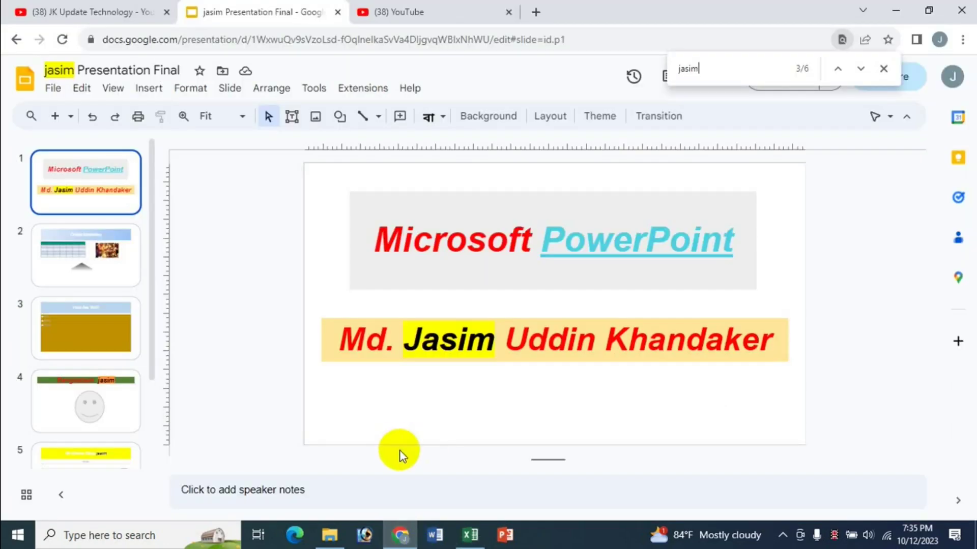
key("ctrl+shift+g")
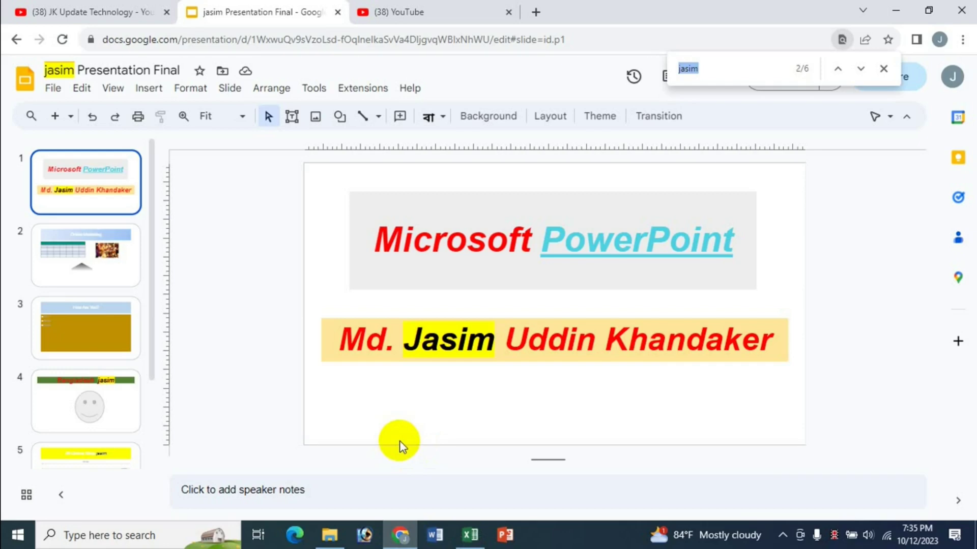
key("ctrl+shift+g")
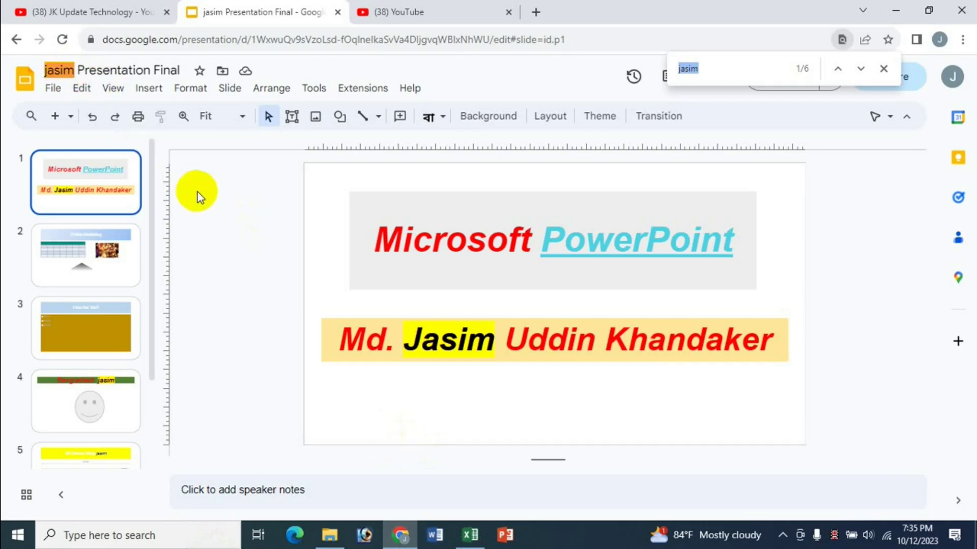
key("ctrl+shift+g")
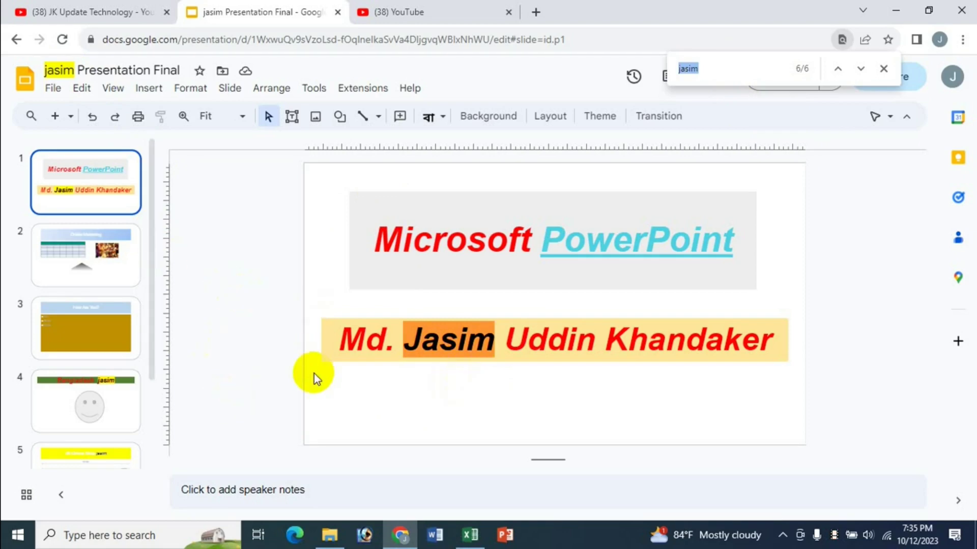
Clear the search, scroll further down the Excel list, then bring up the Open a file dialog
left_click(883, 69)
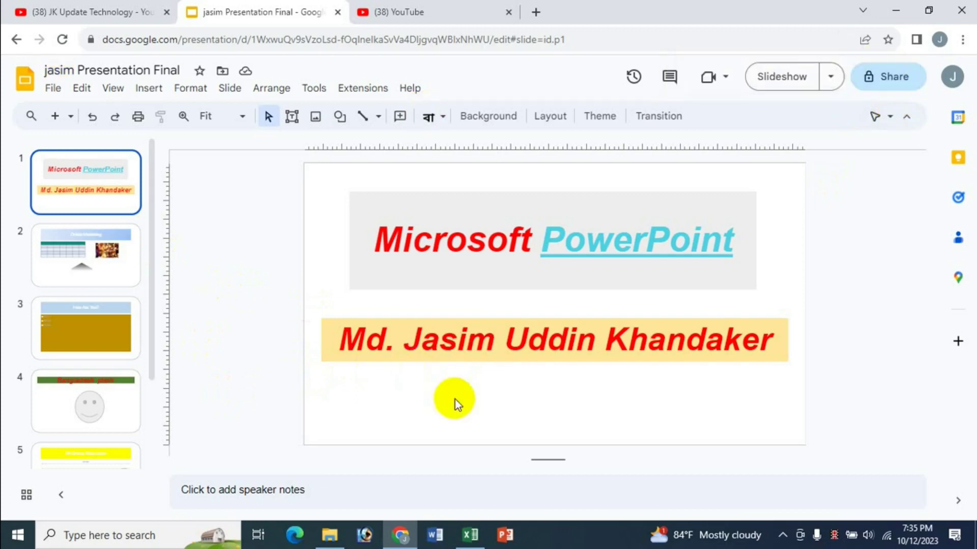
left_click(470, 534)
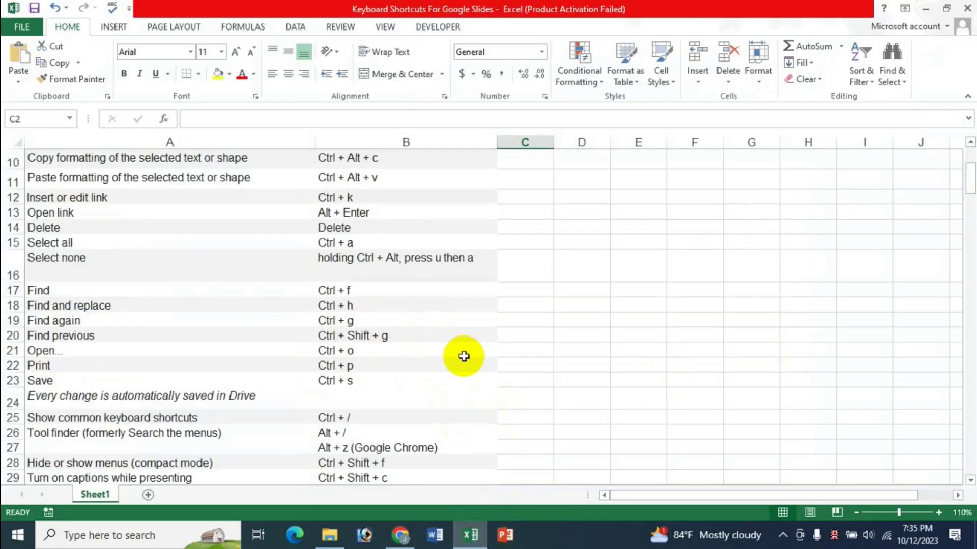
scroll(463, 357, "down", 1)
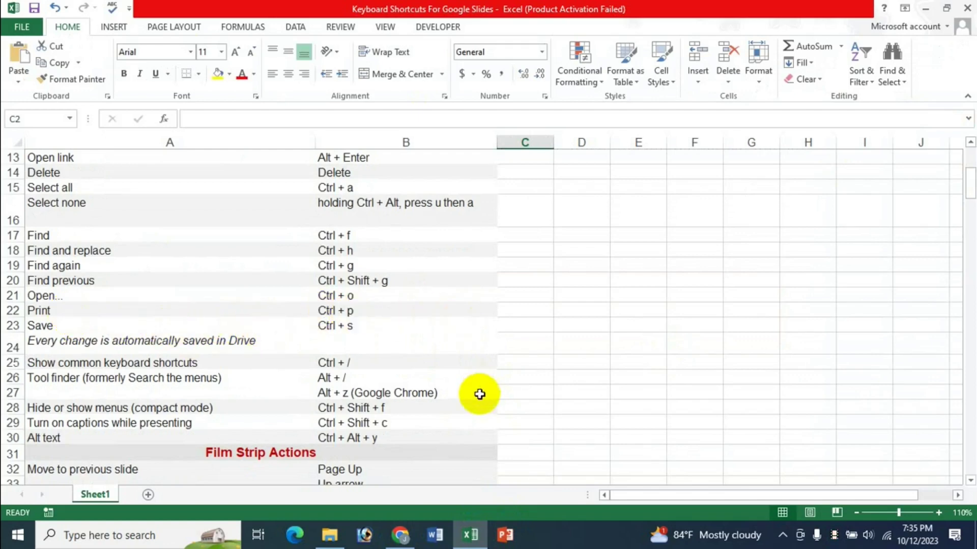
left_click(400, 534)
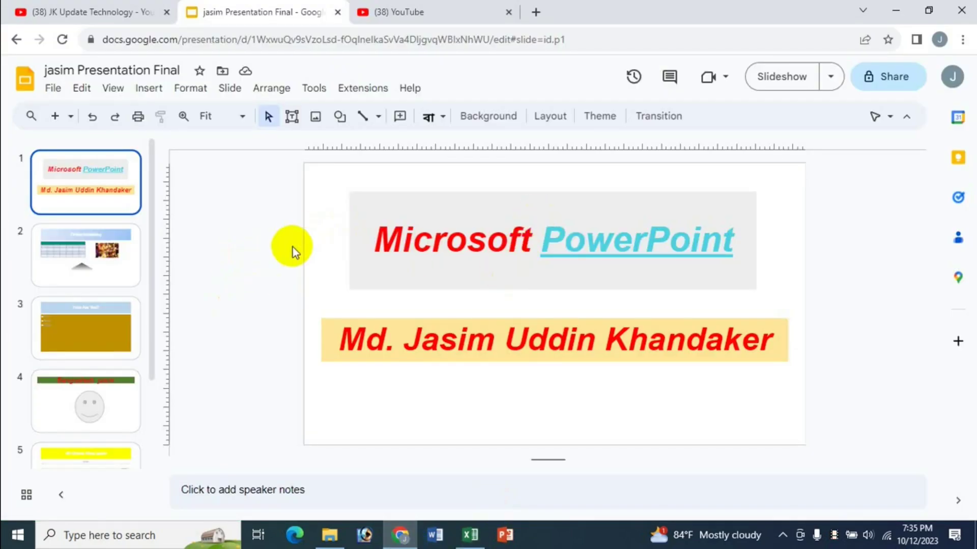
key("ctrl+p")
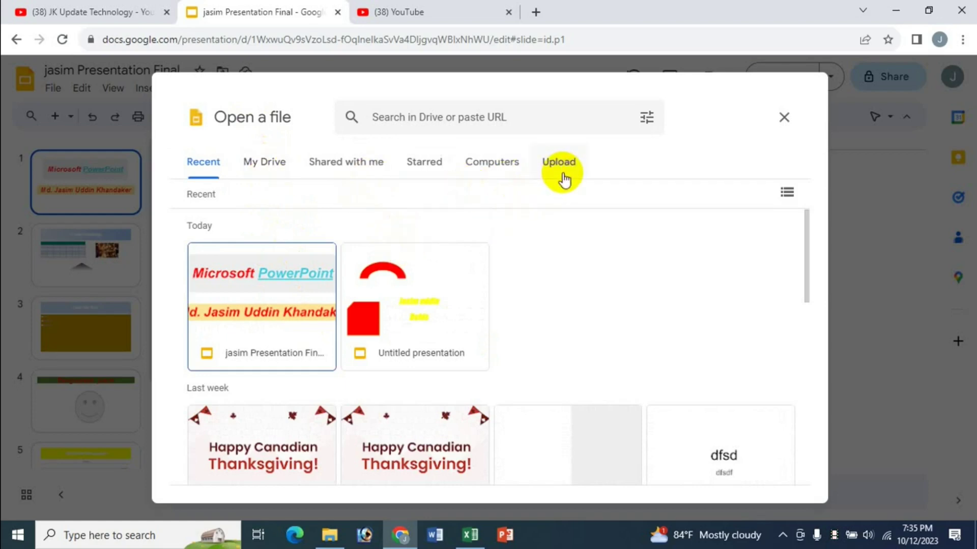
Close the Open a file dialog to return to the 'Microsoft PowerPoint' title slide
left_click(84, 305)
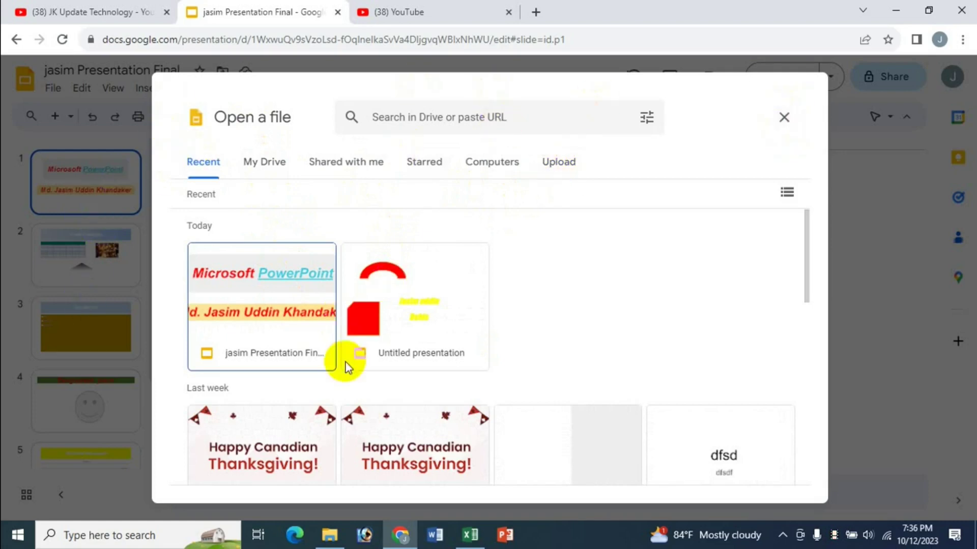
left_click(783, 121)
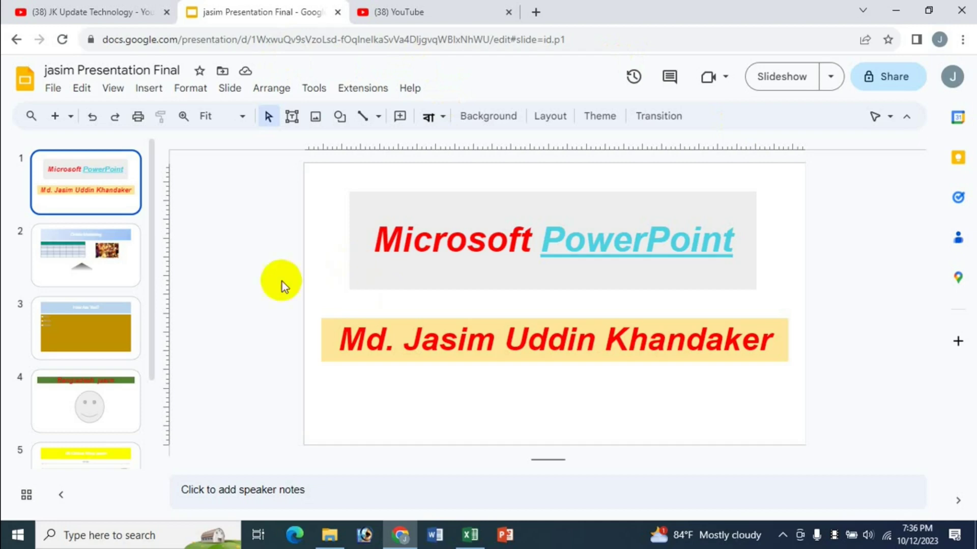
Glance at the Excel shortcut list, then return to the presentation in Chrome
left_click(470, 534)
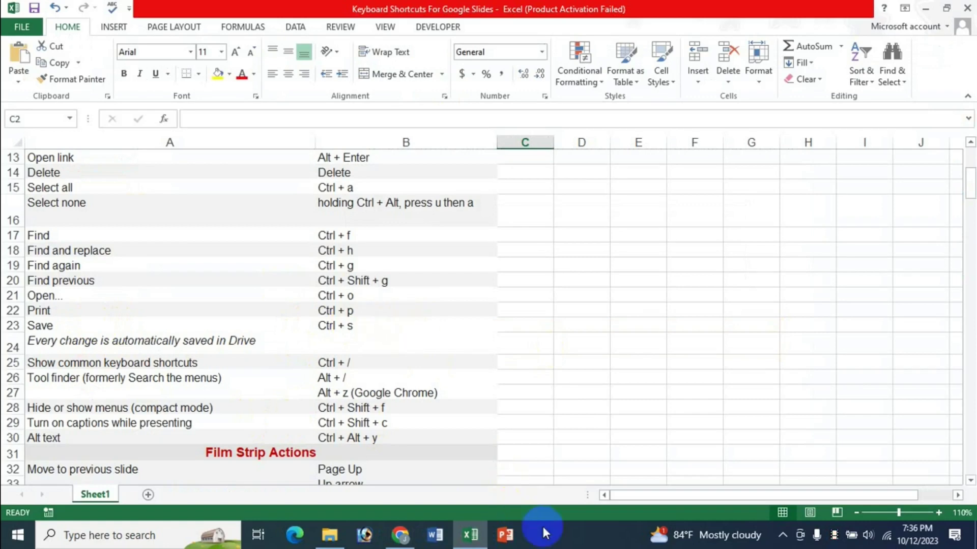
left_click(498, 537)
left_click(400, 534)
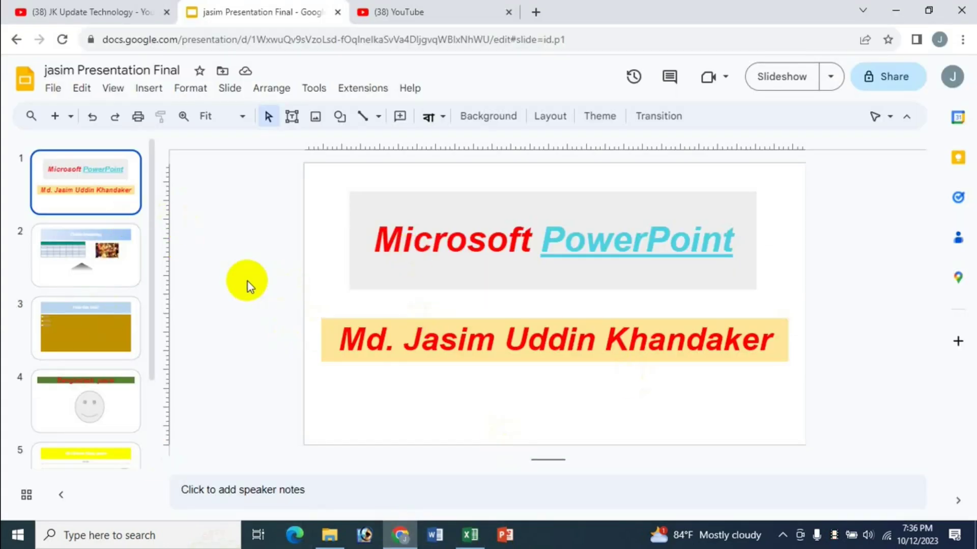
Open the print window with Ctrl+P, cancel it, and bring Excel's shortcut sheet forward
key("ctrl+p")
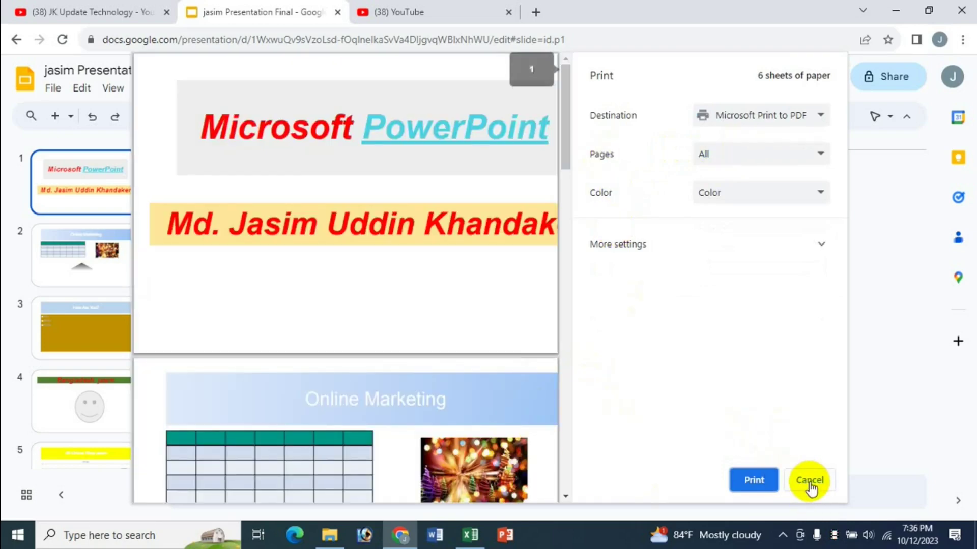
left_click(809, 482)
left_click(469, 534)
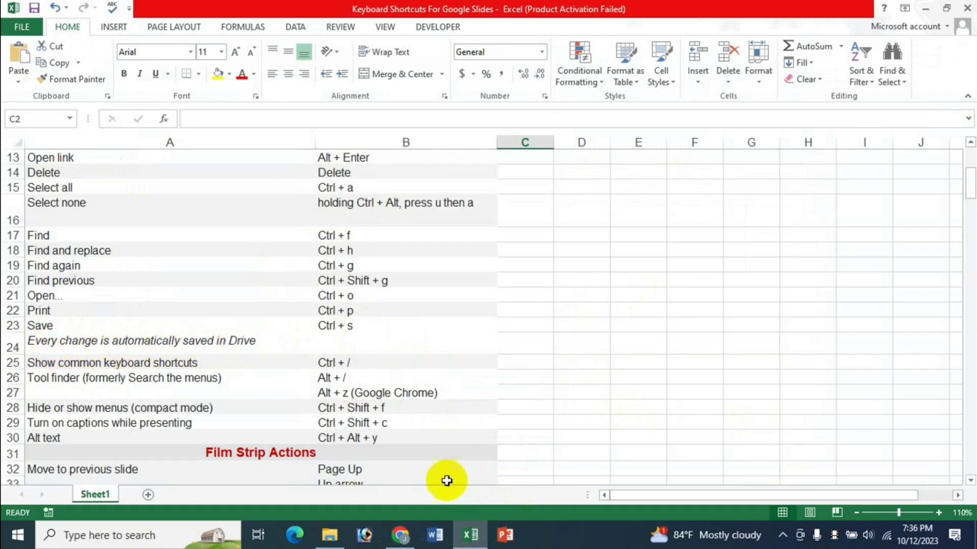
Switch from Excel's shortcut sheet back to the Google Slides deck in Chrome
left_click(400, 535)
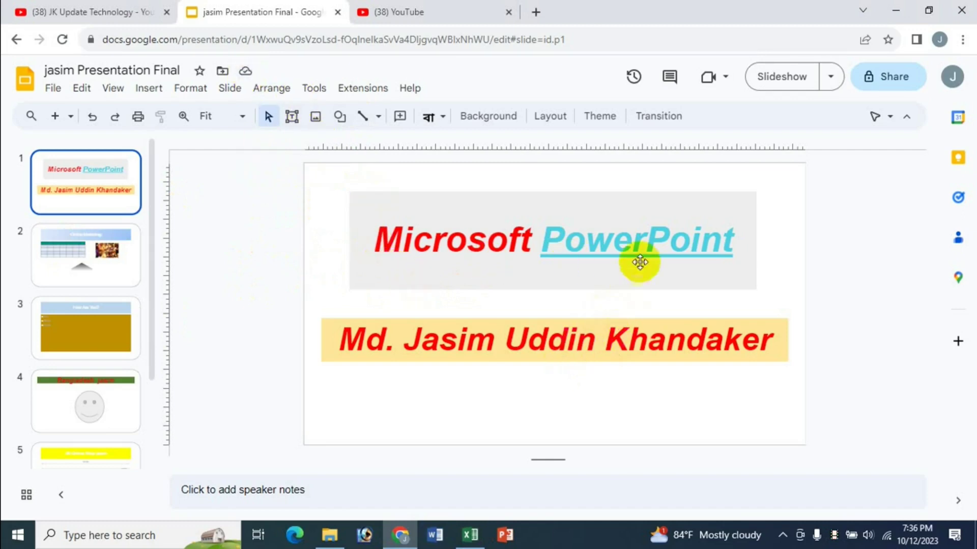
Type 'sdsadas' after PowerPoint in the title box, then bring up Excel's shortcut sheet
left_click(735, 244)
type("sdsadas")
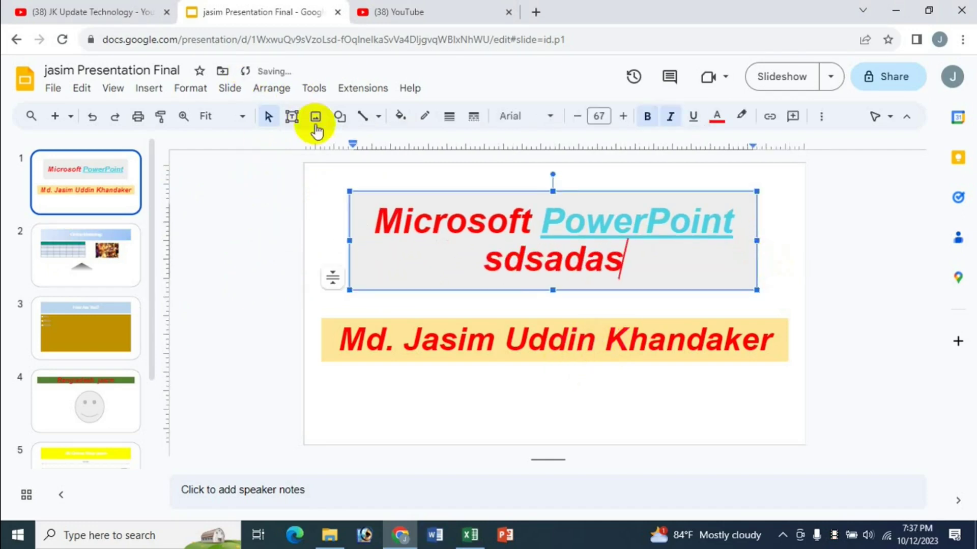
left_click(237, 210)
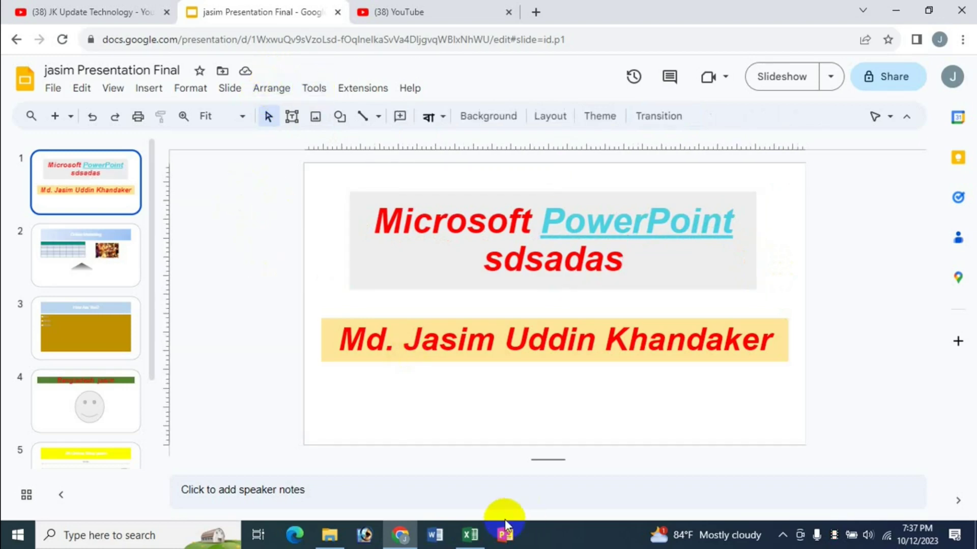
left_click(470, 535)
scroll(360, 376, "down", 1)
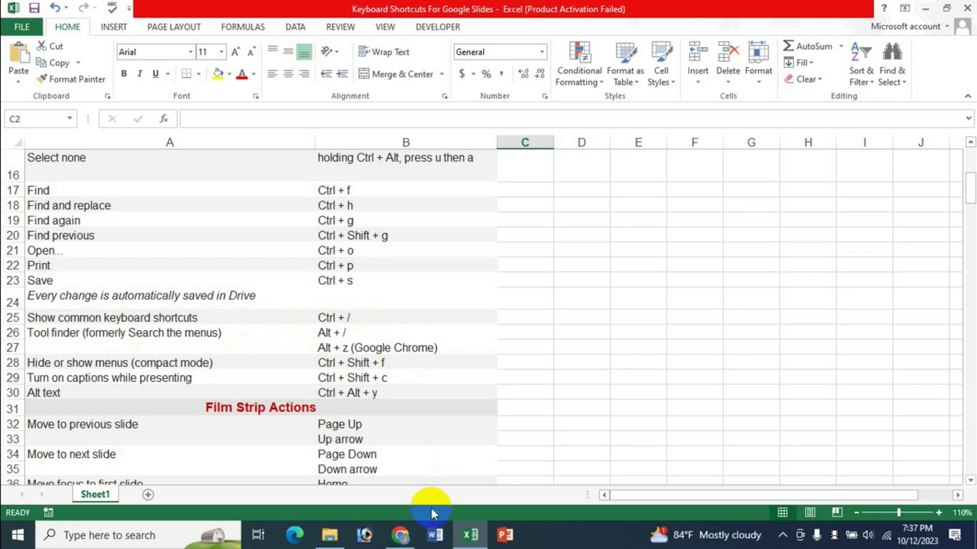
Back in the deck, open the Ctrl+/ keyboard shortcuts list and close it again
left_click(400, 535)
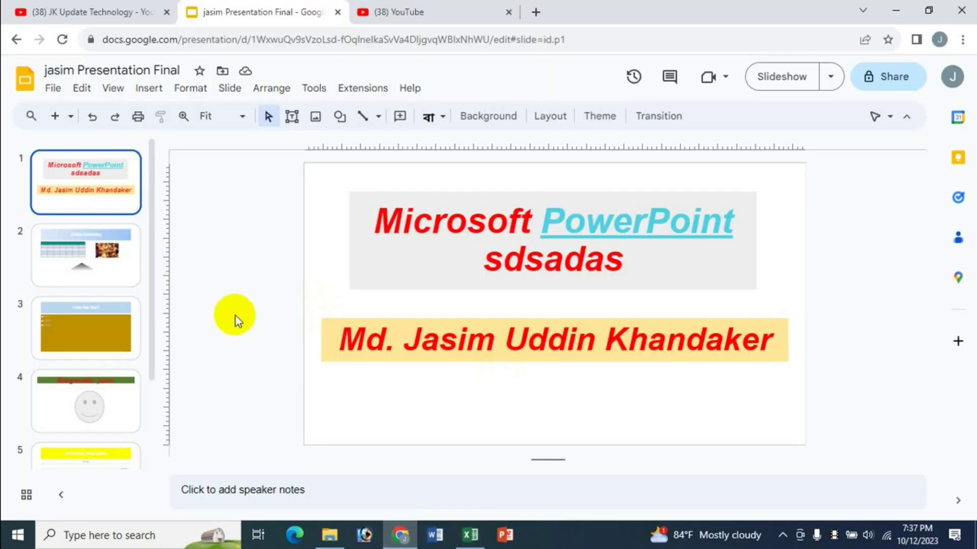
key("ctrl+slash")
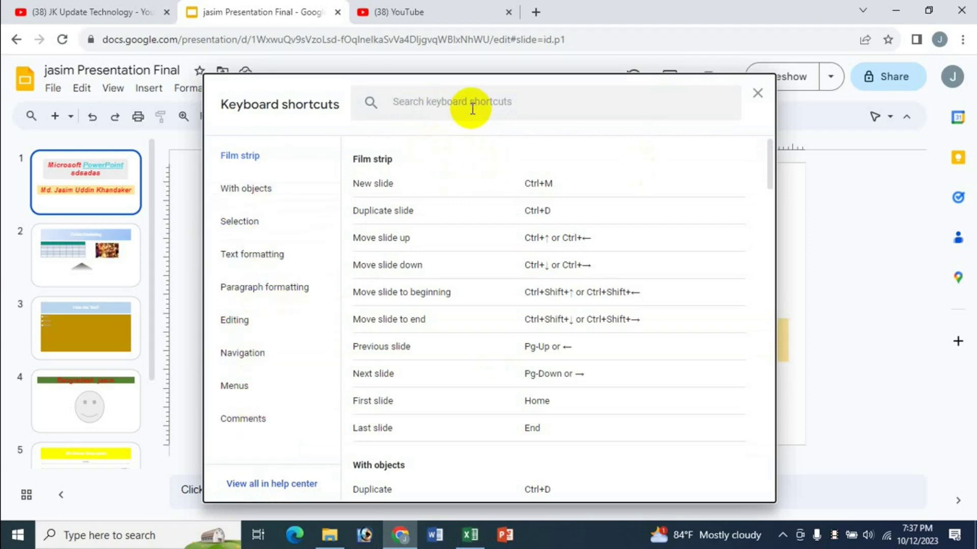
left_click(754, 101)
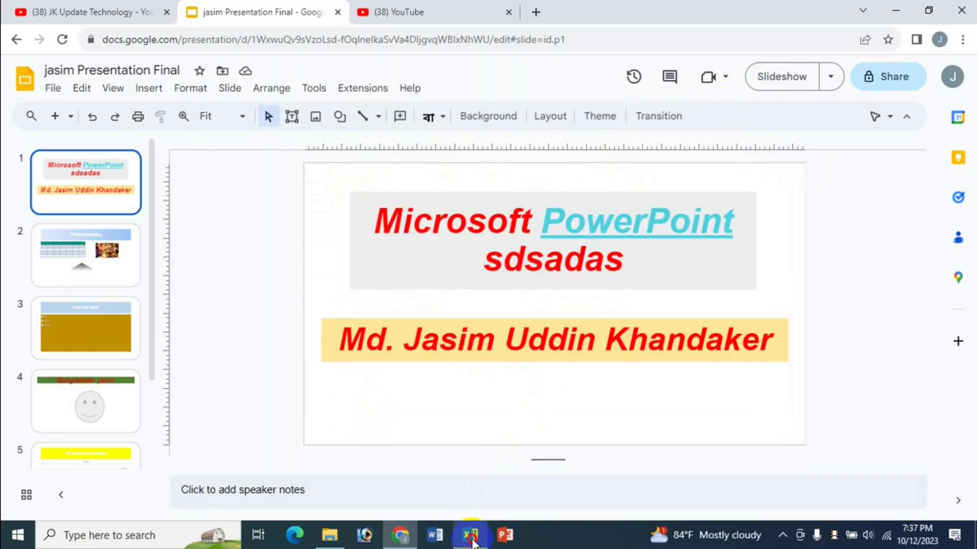
Check the Tool finder shortcut in Excel, then open Slides' tool finder with Alt+/
left_click(471, 537)
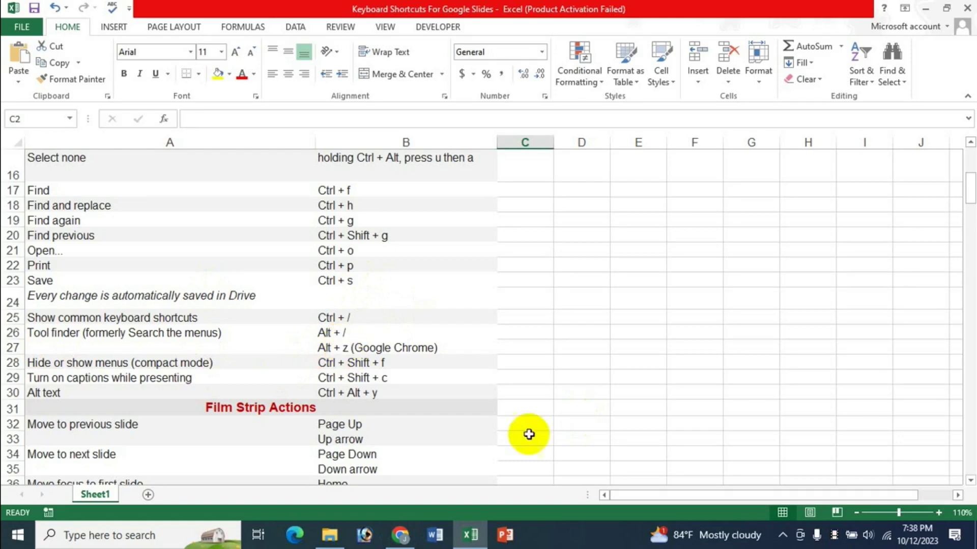
left_click(413, 544)
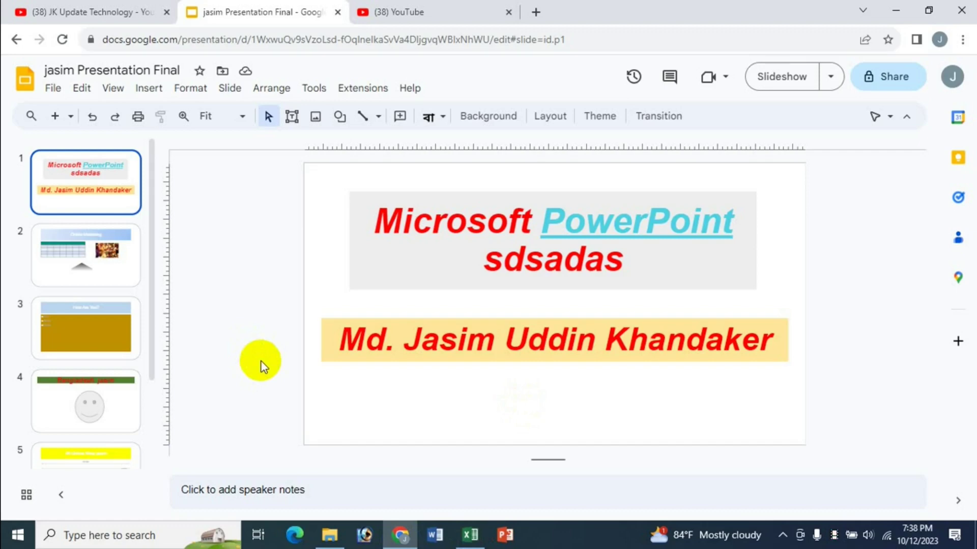
key("alt+slash")
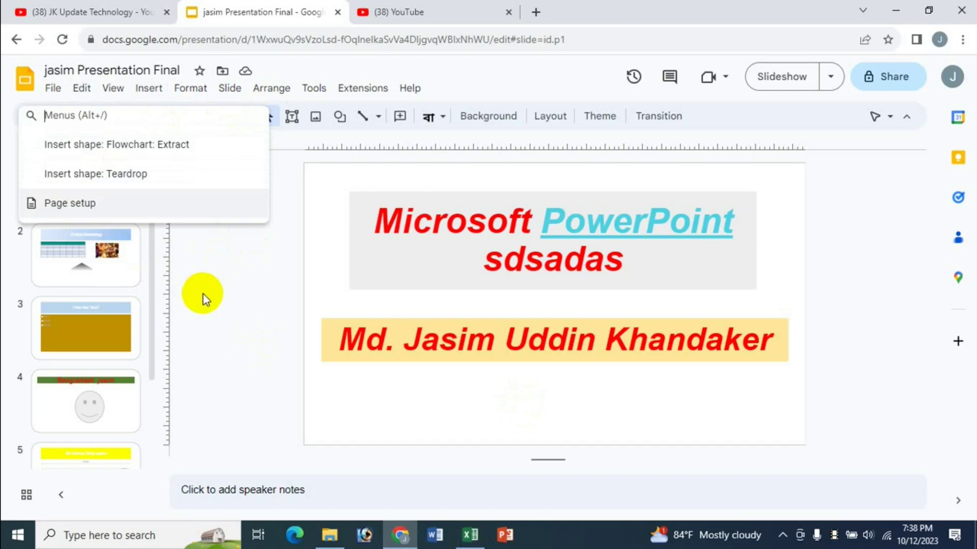
type("insert p")
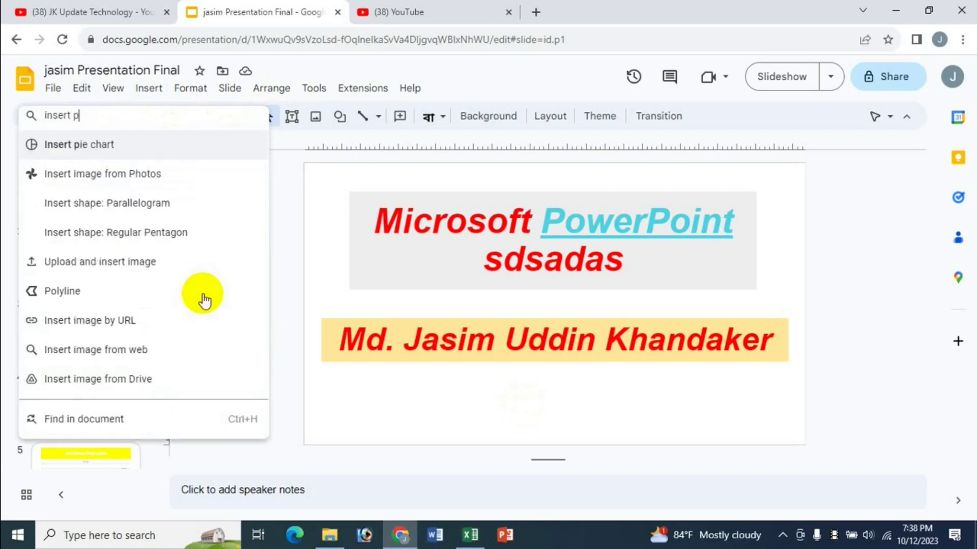
type("ie ch")
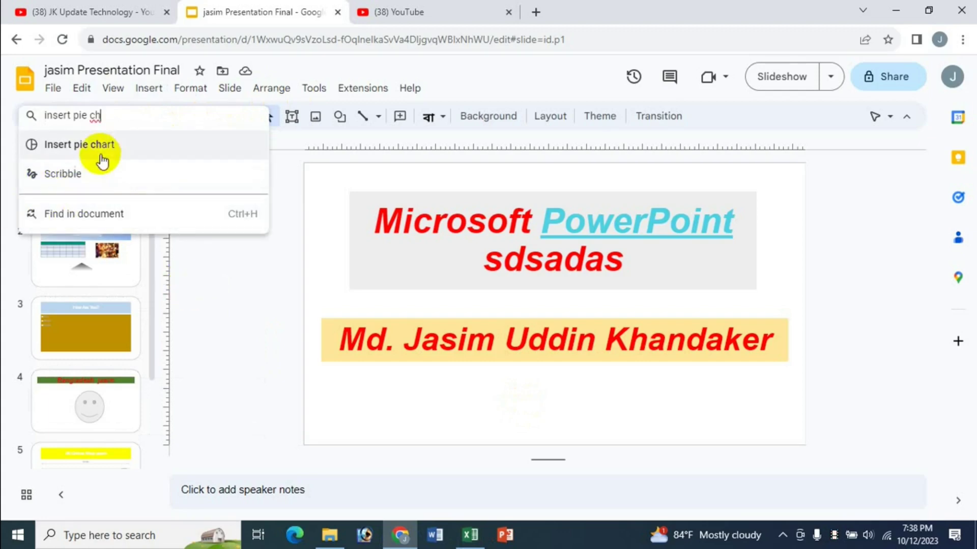
left_click(107, 152)
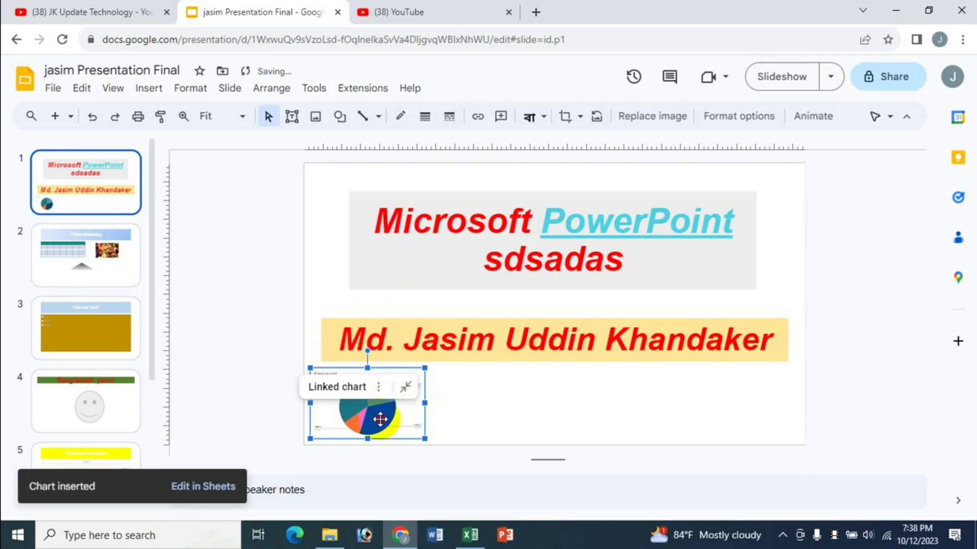
key("Delete")
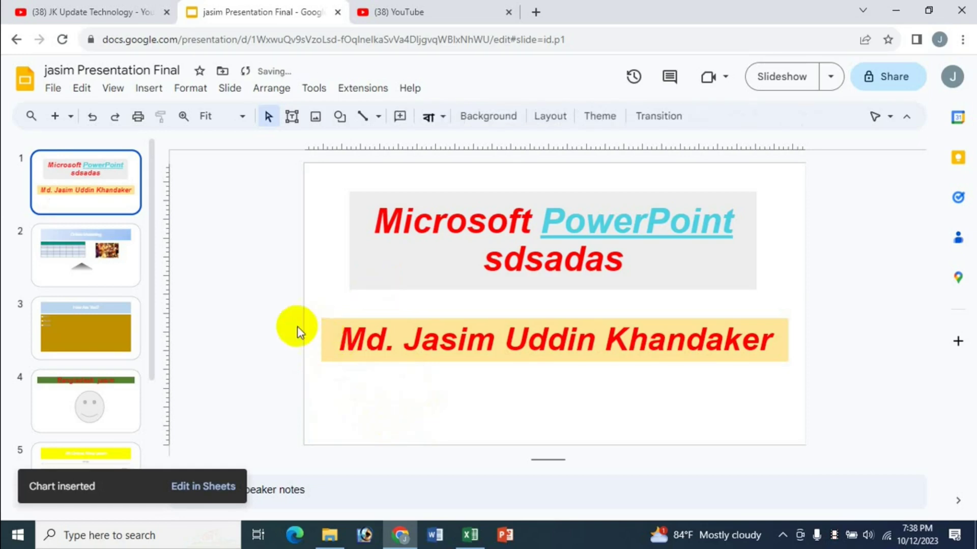
key("alt+slash")
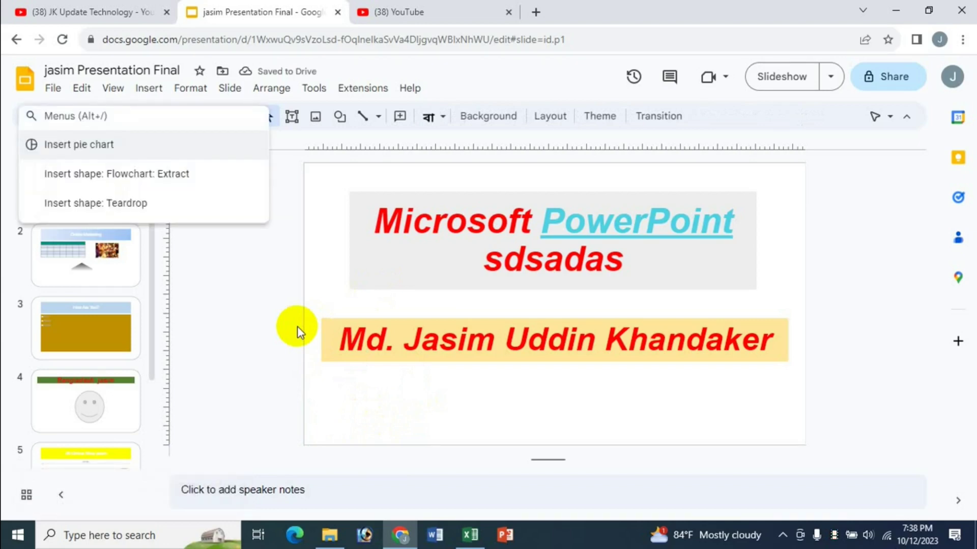
type("new ")
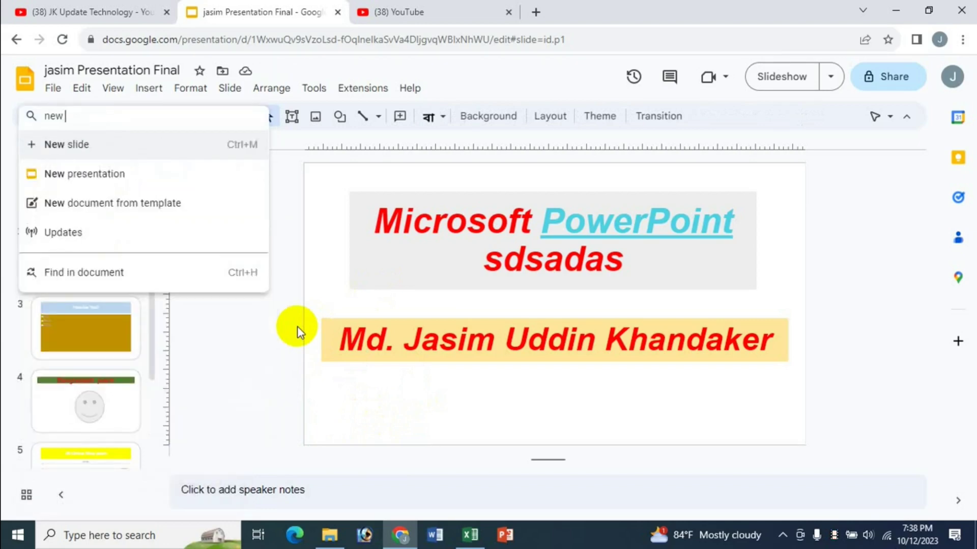
type("slide")
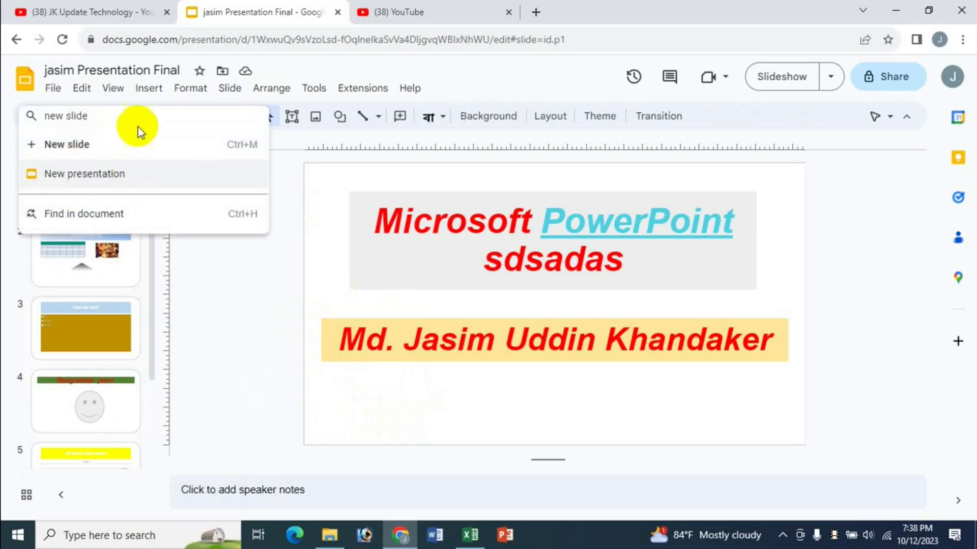
left_click(78, 145)
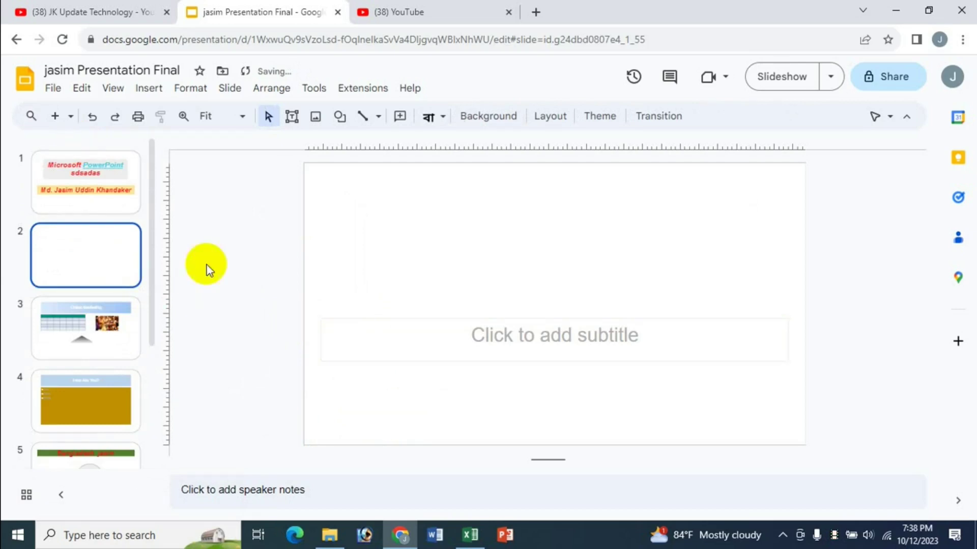
key("ctrl+z")
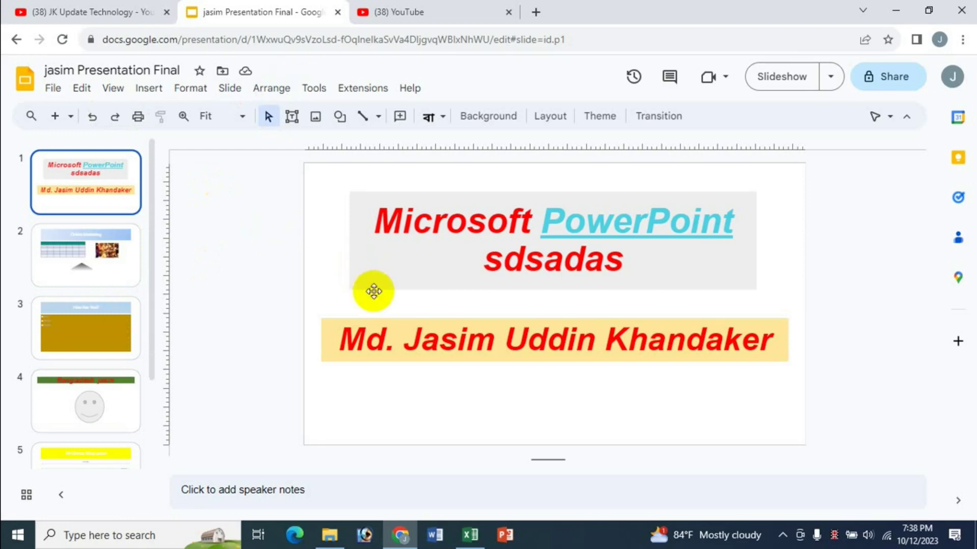
left_click(479, 541)
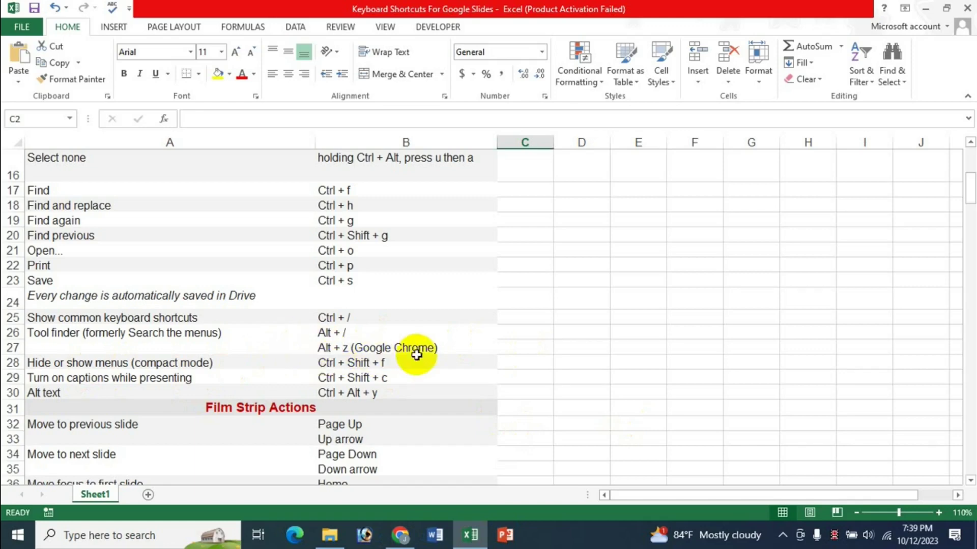
left_click(400, 535)
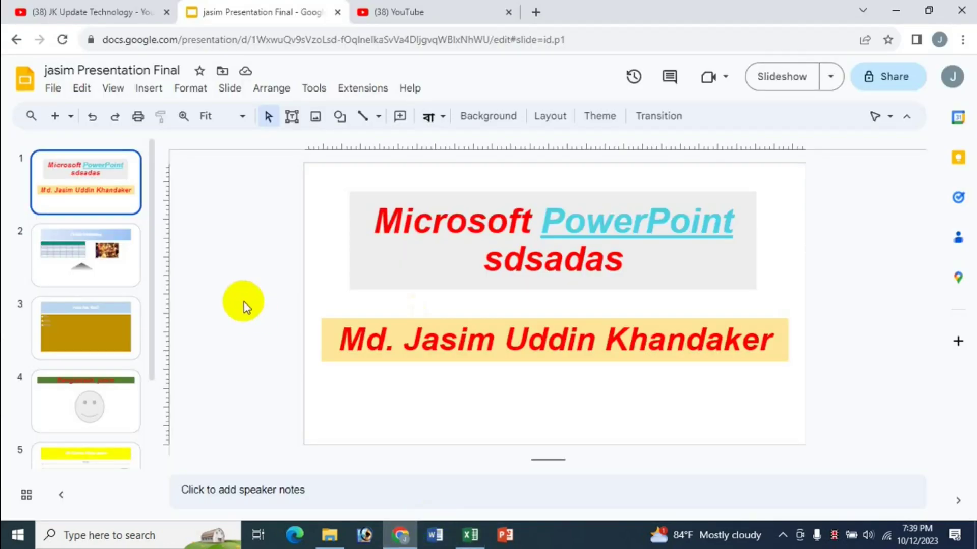
key("alt+slash")
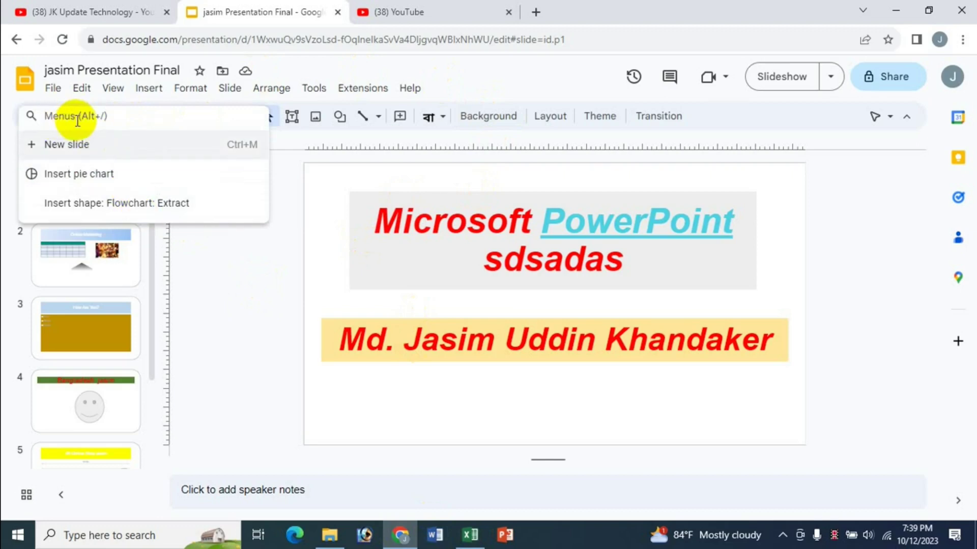
left_click(245, 321)
left_click(470, 535)
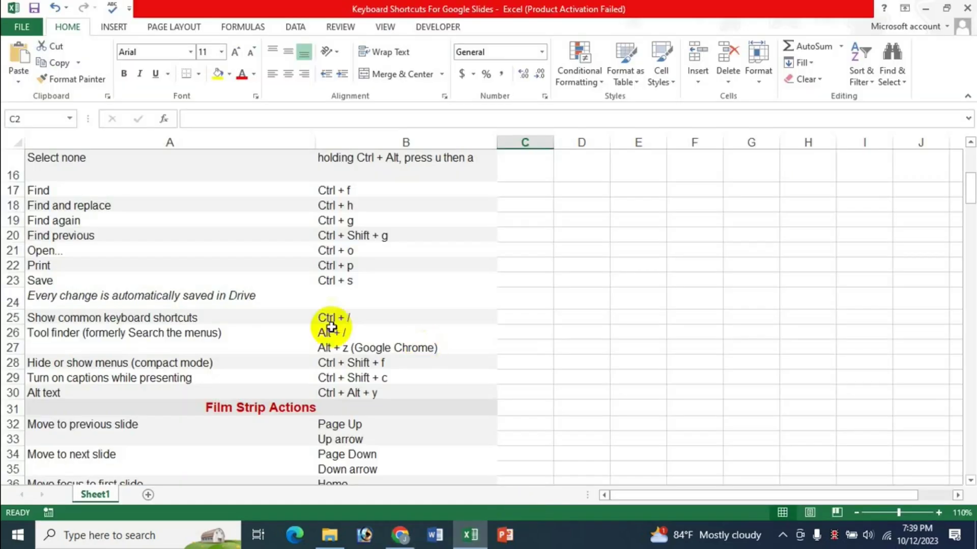
scroll(528, 405, "down", 2)
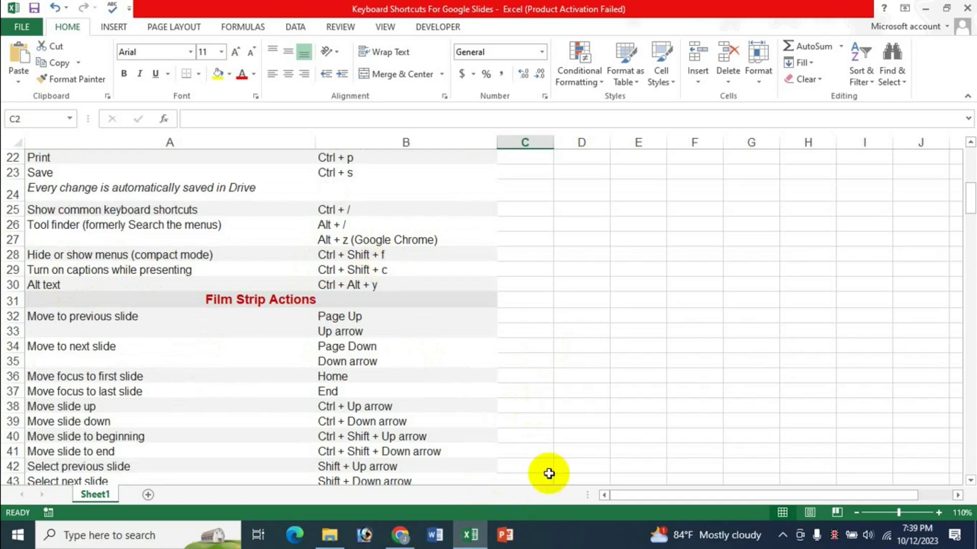
left_click(400, 534)
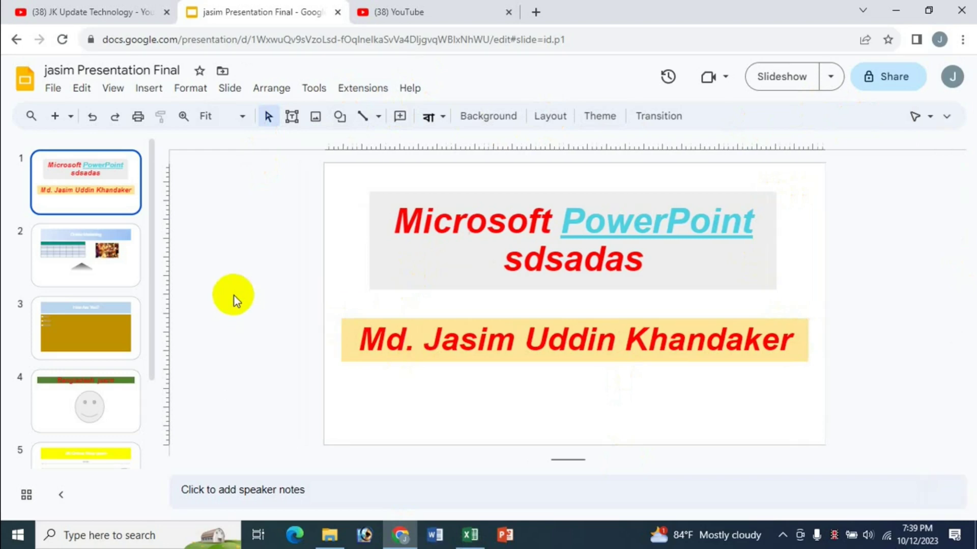
Toggle the menus off and on with Ctrl+Shift+F, then bring Excel's shortcut sheet forward
key("ctrl+shift+f")
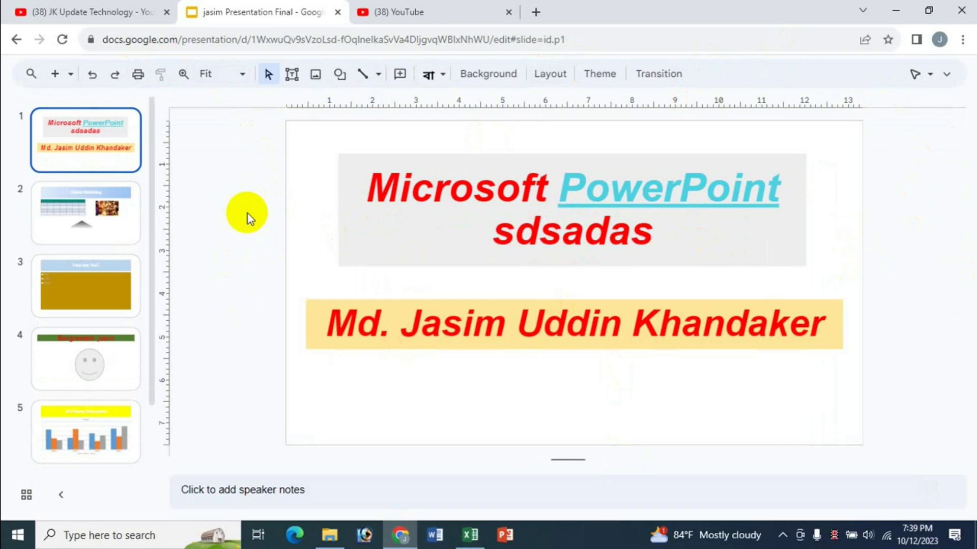
key("ctrl+shift+f")
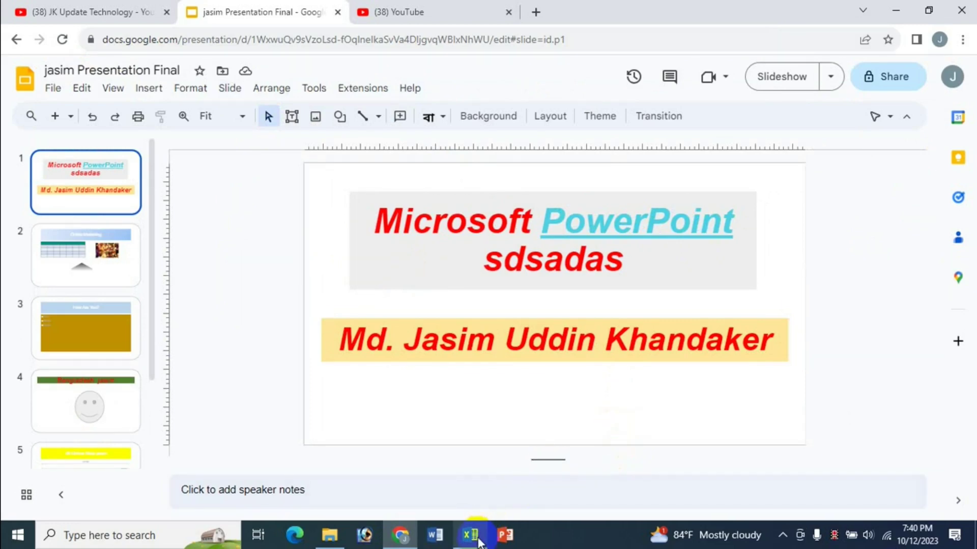
left_click(473, 537)
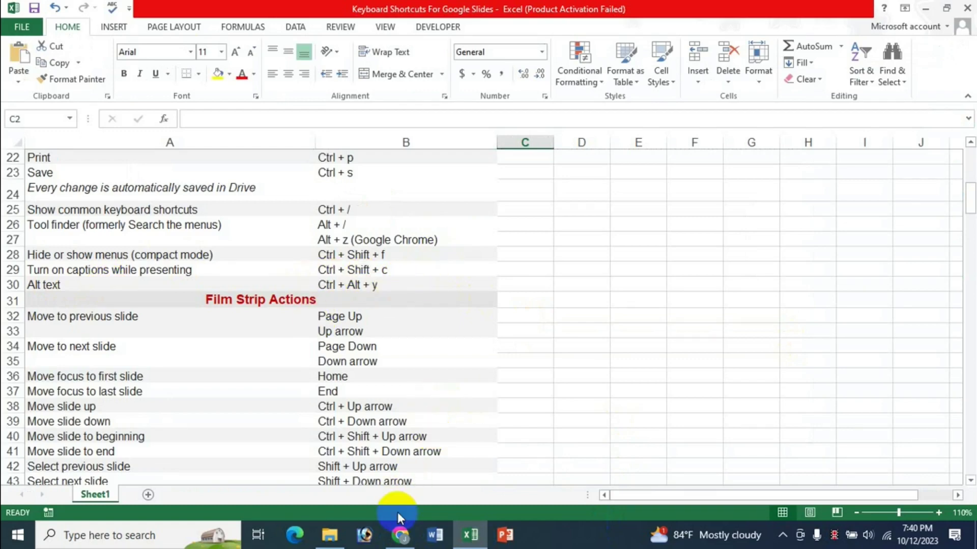
left_click(400, 535)
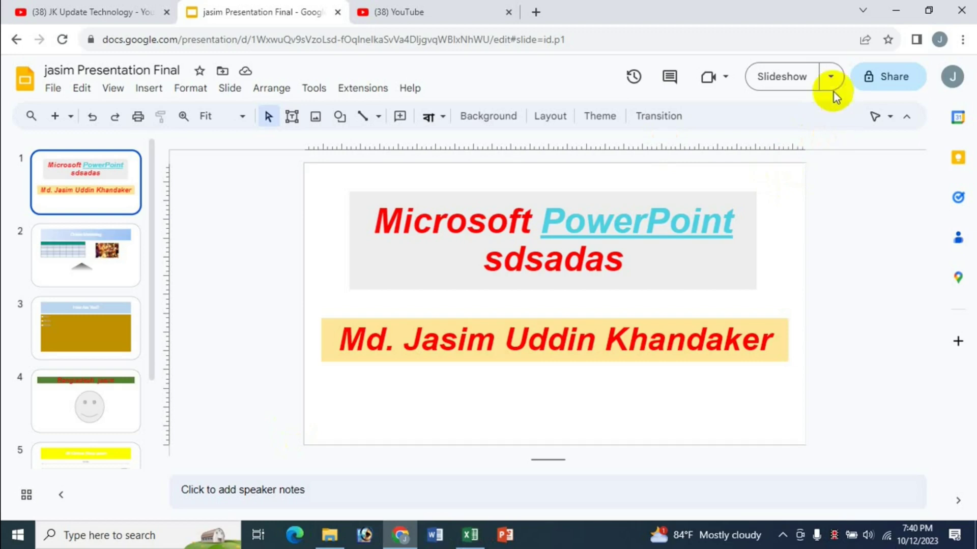
left_click(830, 77)
left_click(694, 114)
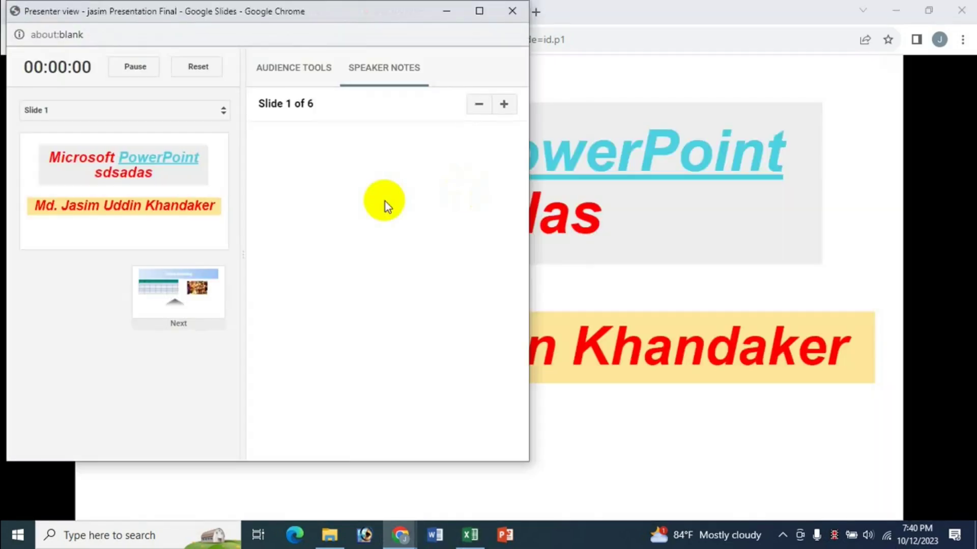
left_click(514, 17)
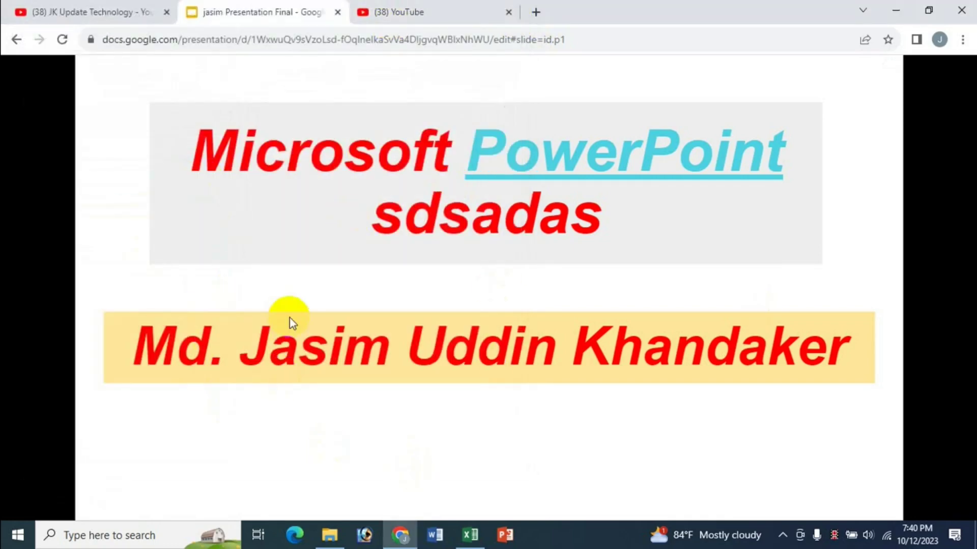
key("ctrl+shift+c")
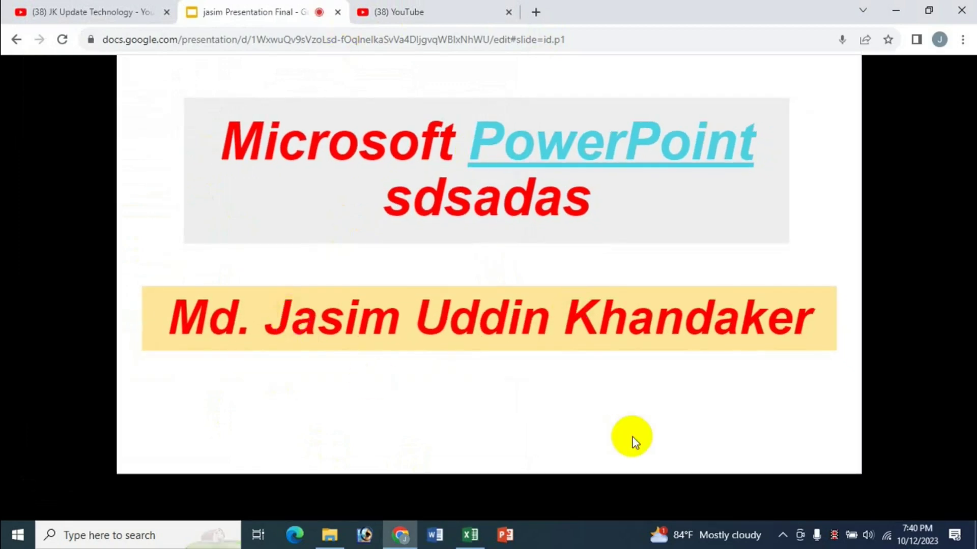
key("ctrl+shift+c")
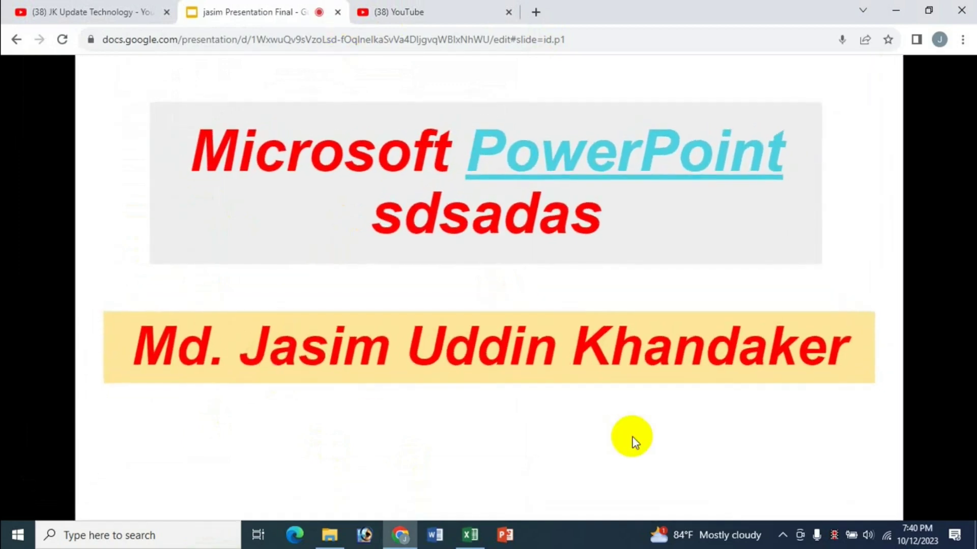
key("ctrl+shift+c")
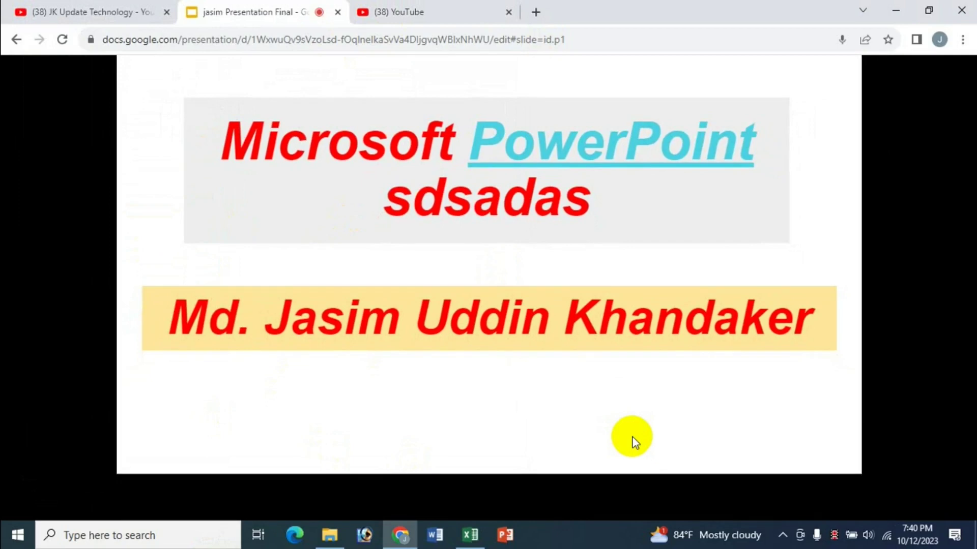
key("Escape")
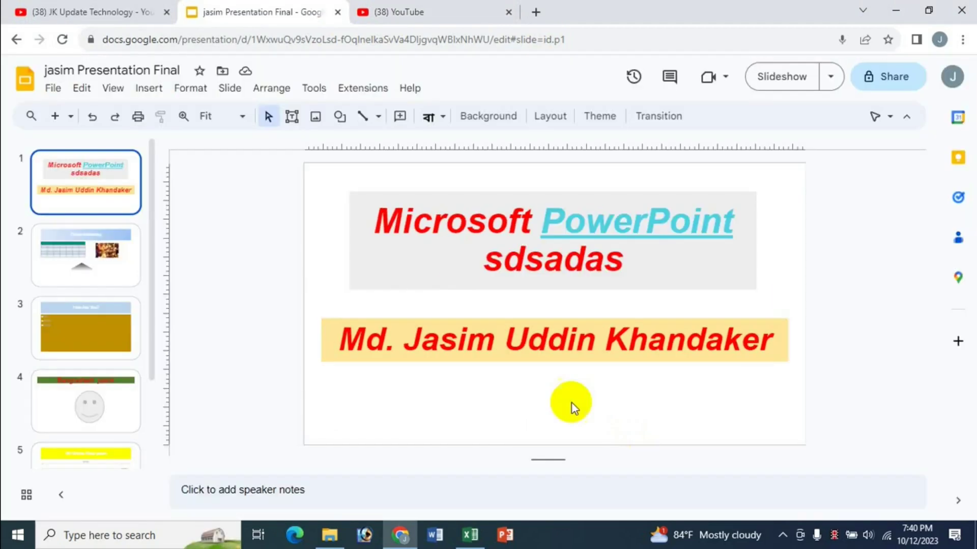
left_click(470, 535)
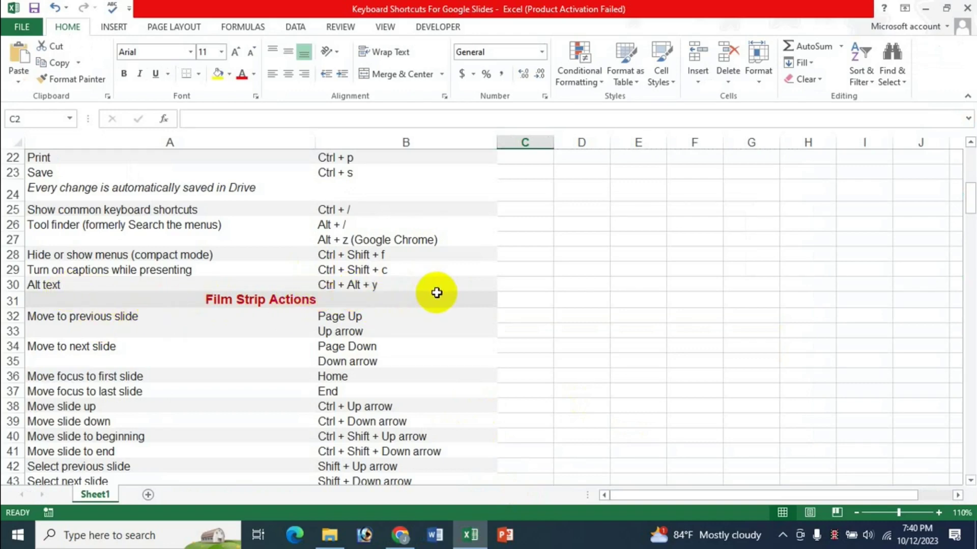
On the Online Marketing slide, select the picture and open then close its alt text with Ctrl+Alt+Y
left_click(421, 537)
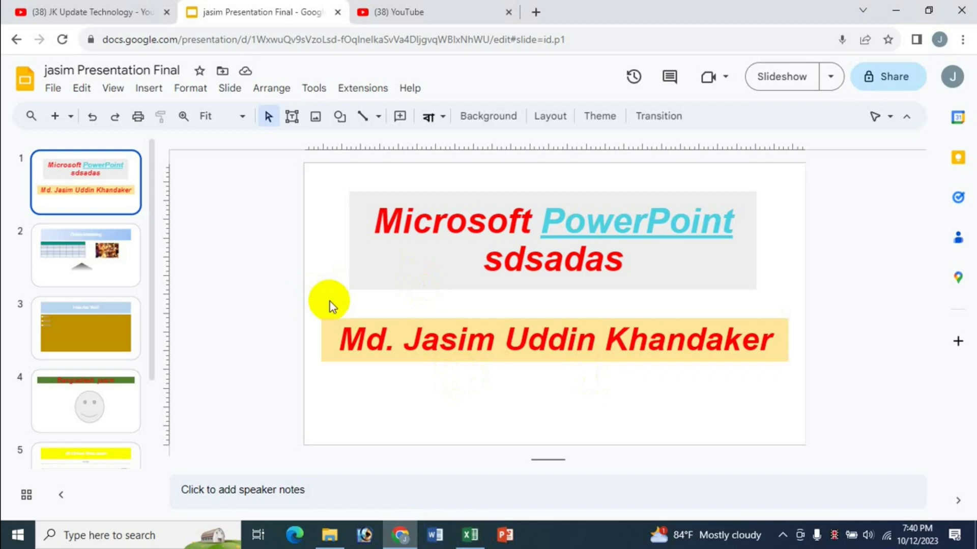
left_click(109, 261)
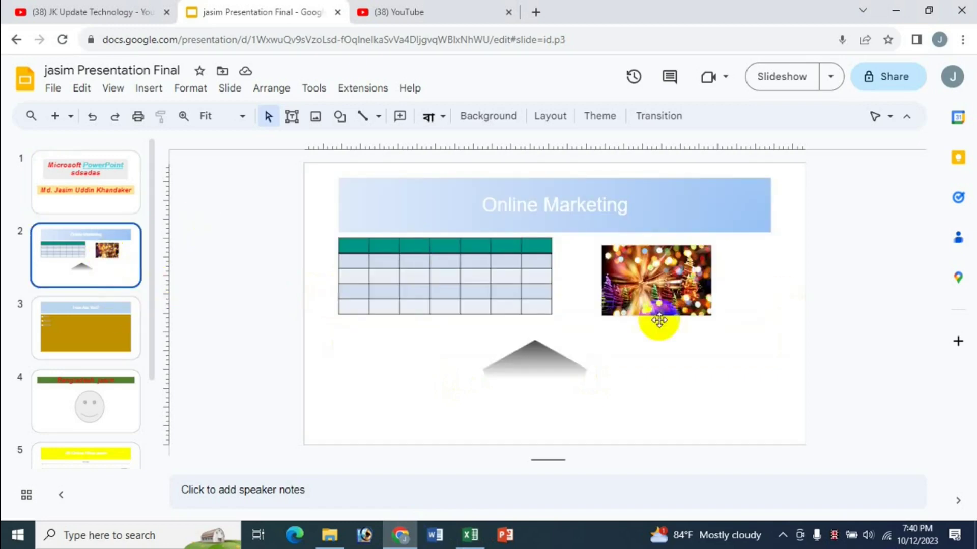
left_click(668, 295)
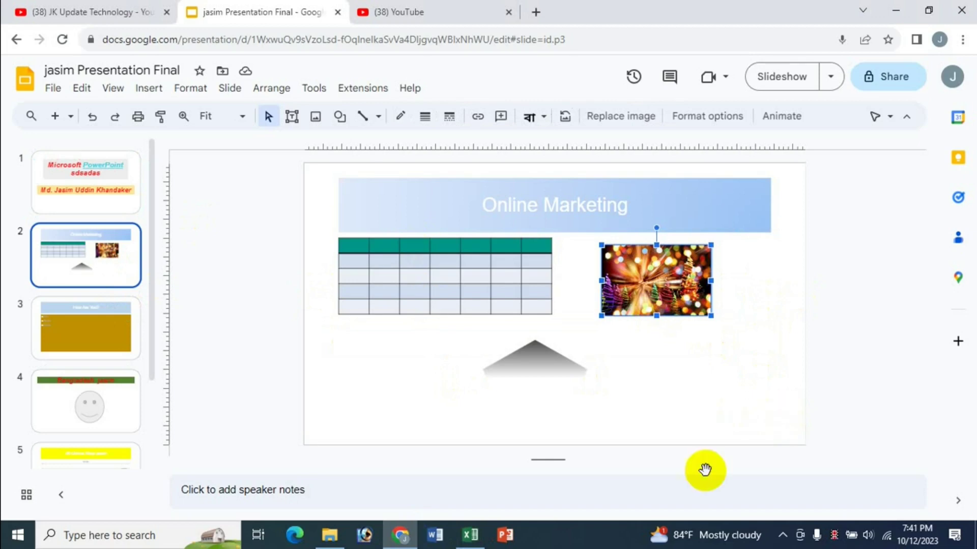
left_click(470, 534)
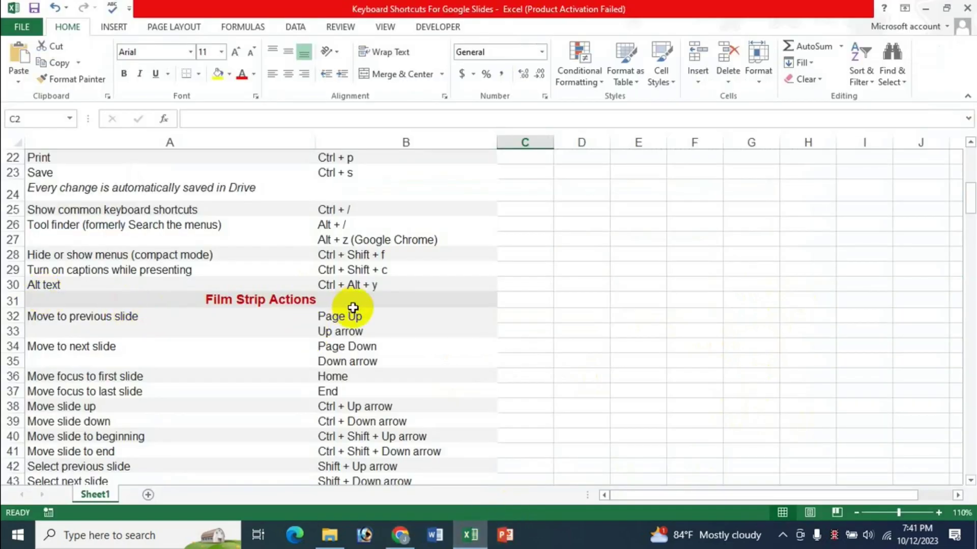
left_click(399, 535)
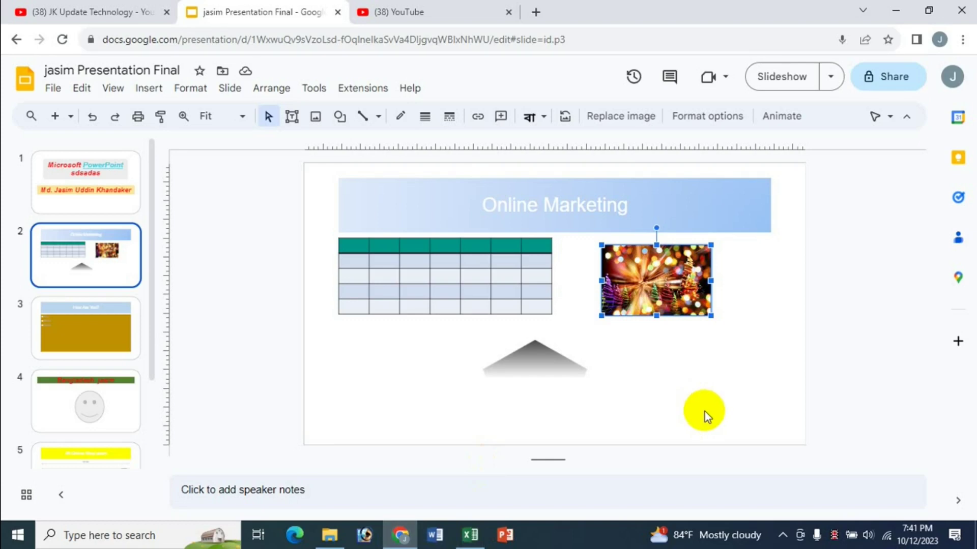
key("ctrl+alt+y")
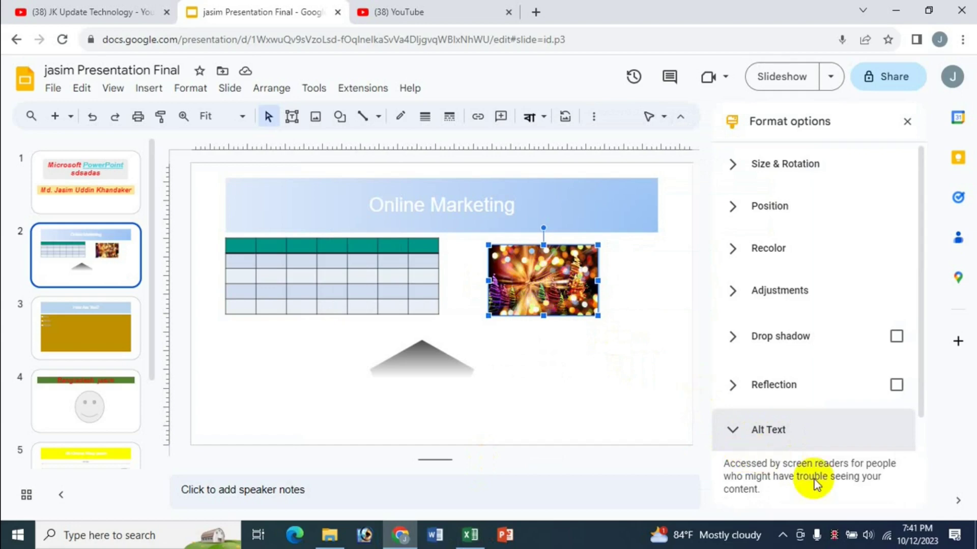
left_click_drag(925, 376, 907, 458)
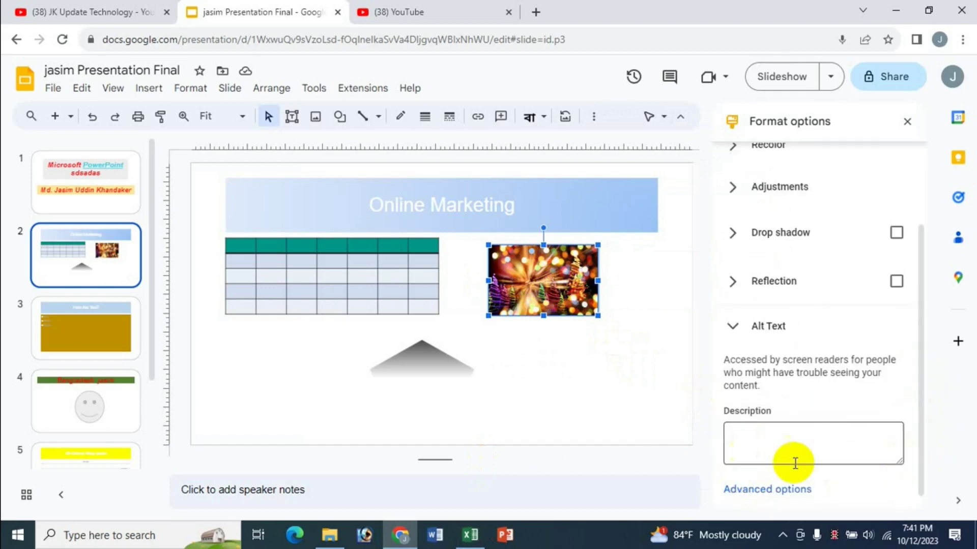
left_click(908, 123)
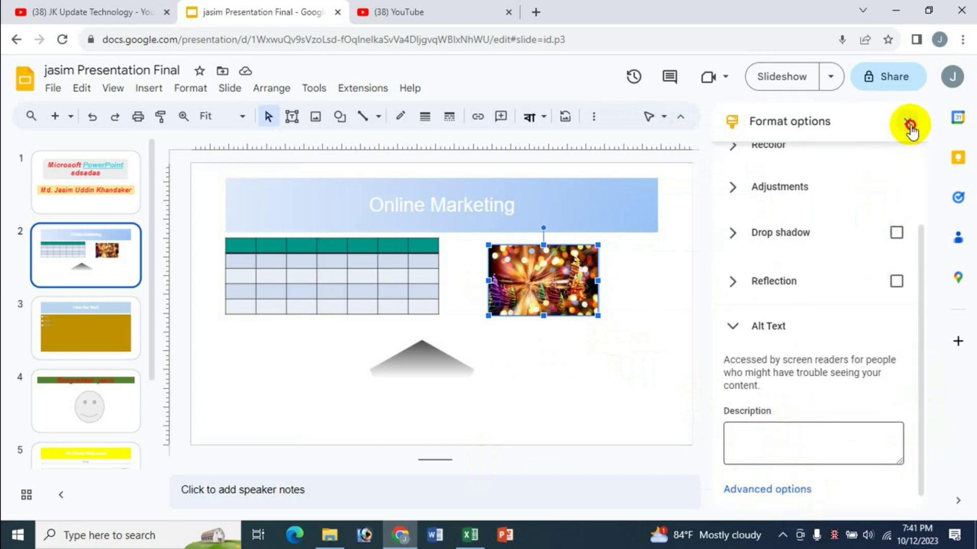
Select the table, open and close its alt text with Ctrl+Alt+Y, then switch to Excel
left_click(421, 251)
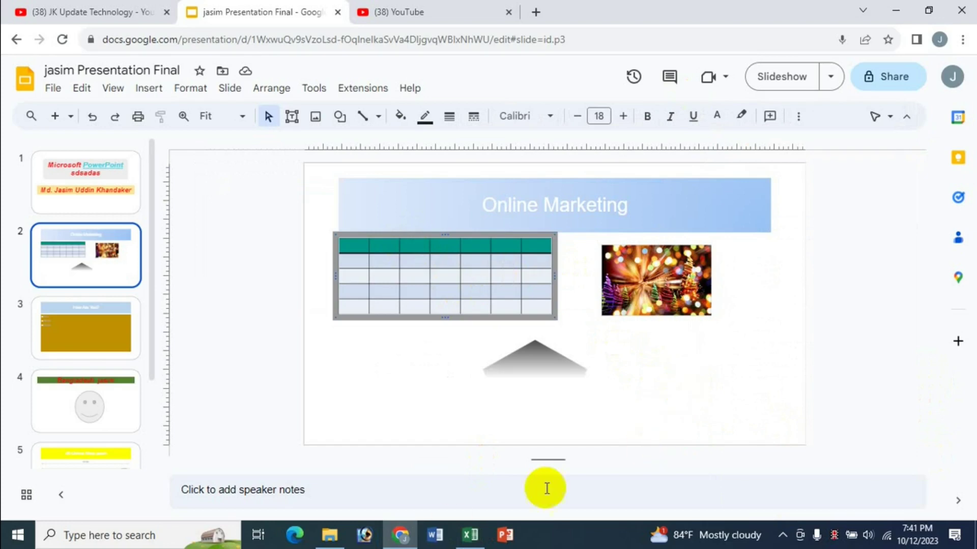
left_click(463, 541)
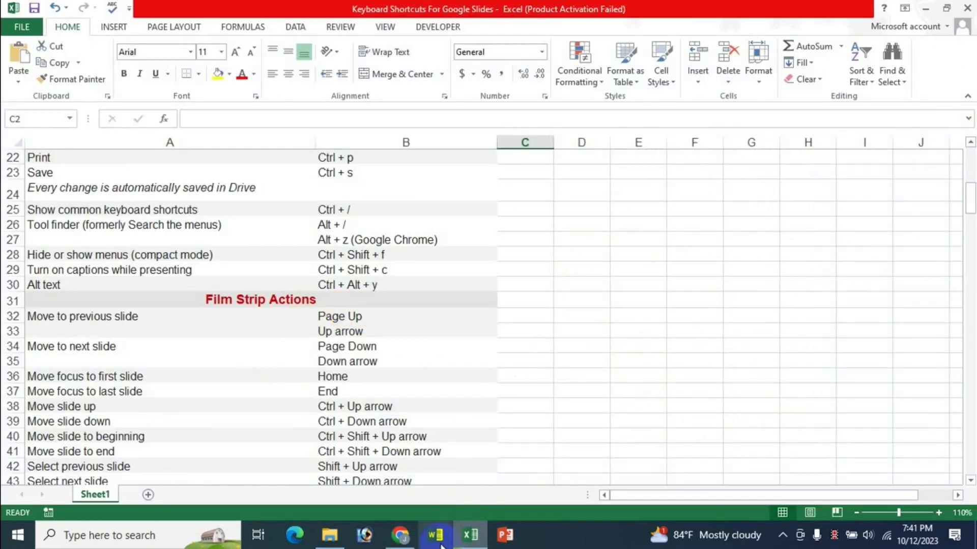
left_click(401, 536)
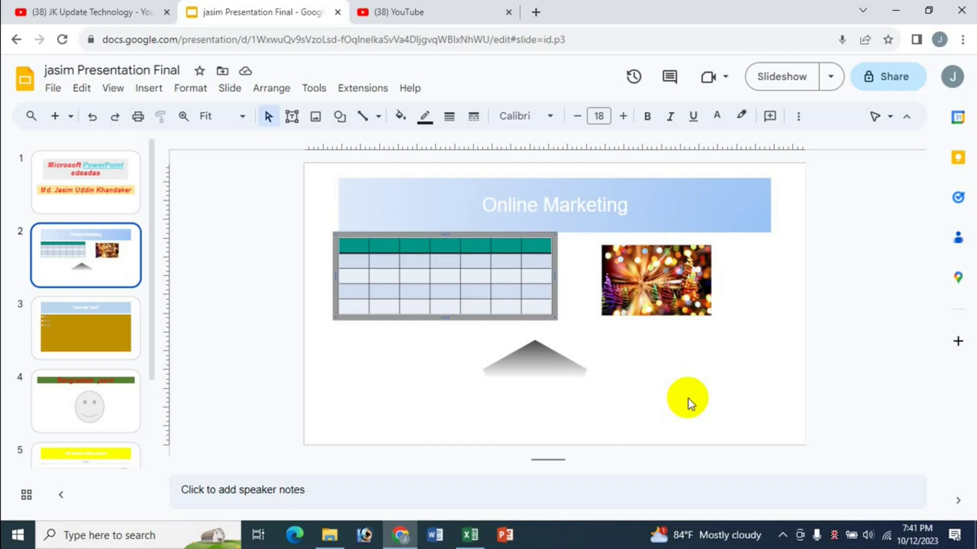
key("ctrl+alt+y")
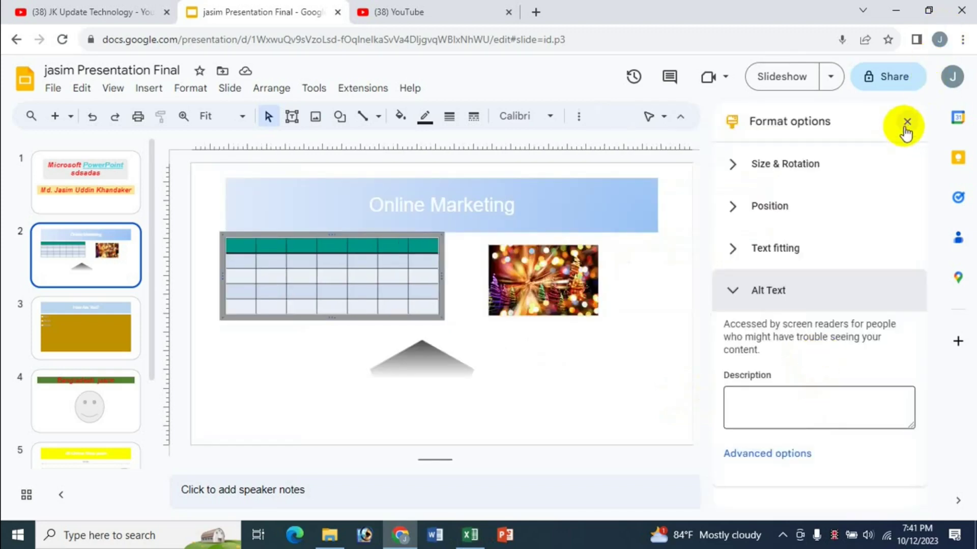
left_click(906, 123)
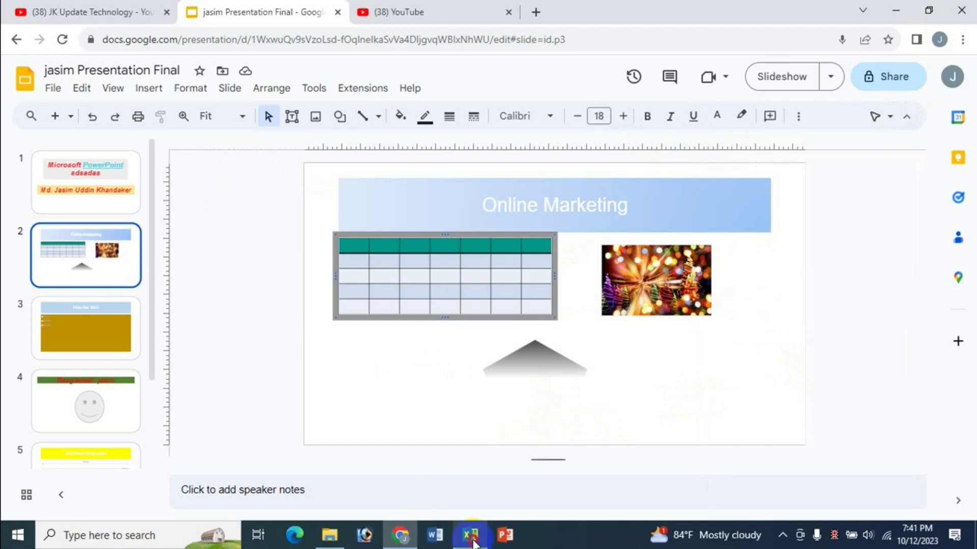
left_click(473, 540)
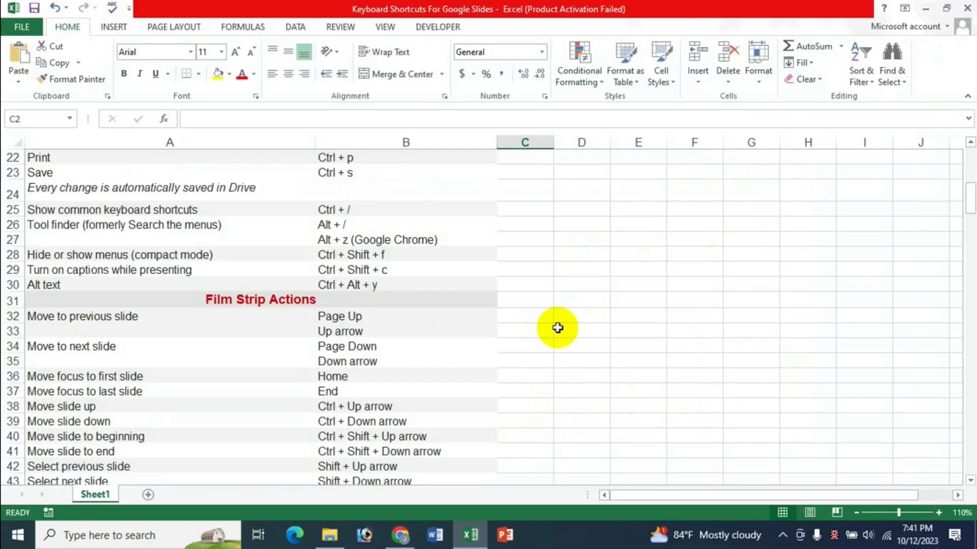
Scroll through Excel's Common Actions and Film Strip Actions shortcuts, then return to the Slides deck
scroll(557, 328, "up", 3)
scroll(557, 327, "up", 4)
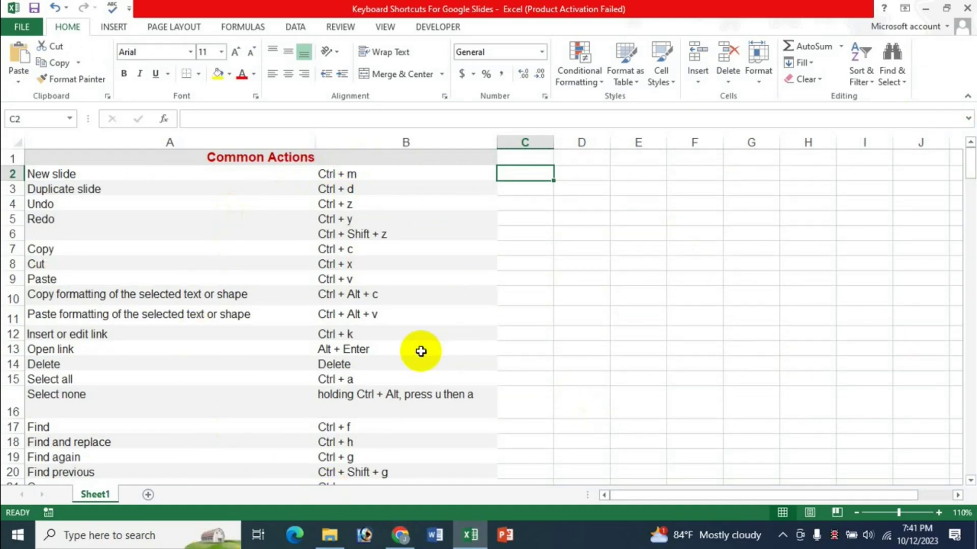
scroll(421, 351, "down", 1)
scroll(414, 375, "down", 4)
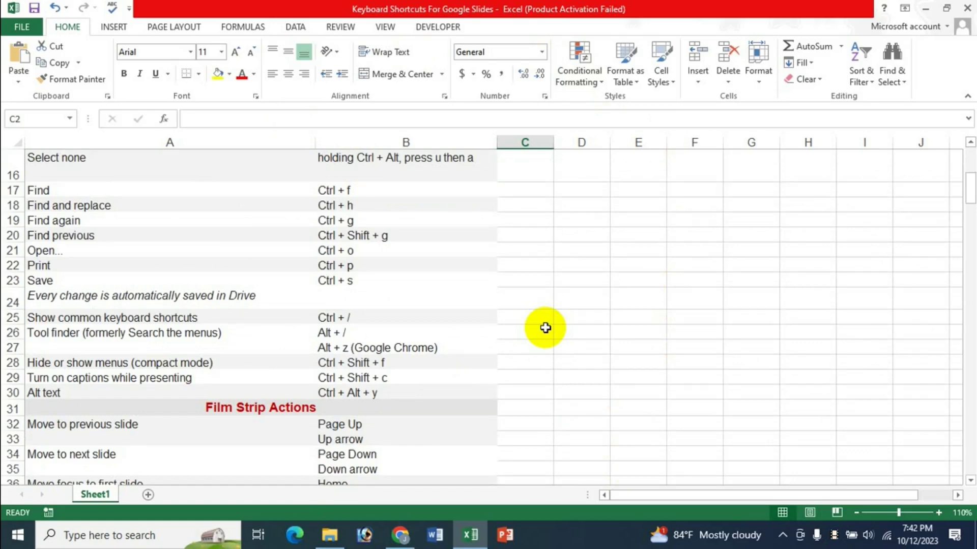
scroll(532, 342, "up", 2)
scroll(381, 211, "up", 3)
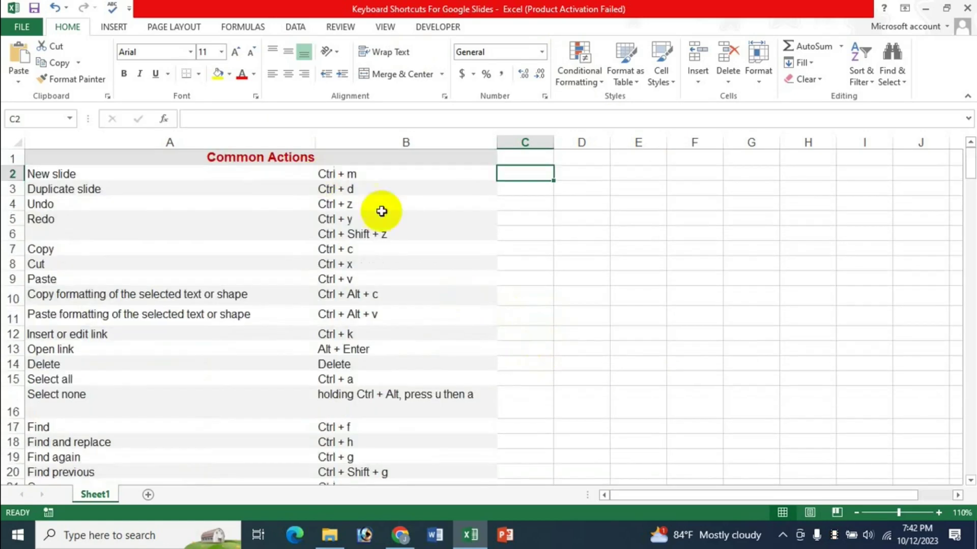
scroll(501, 331, "down", 3)
scroll(504, 334, "down", 4)
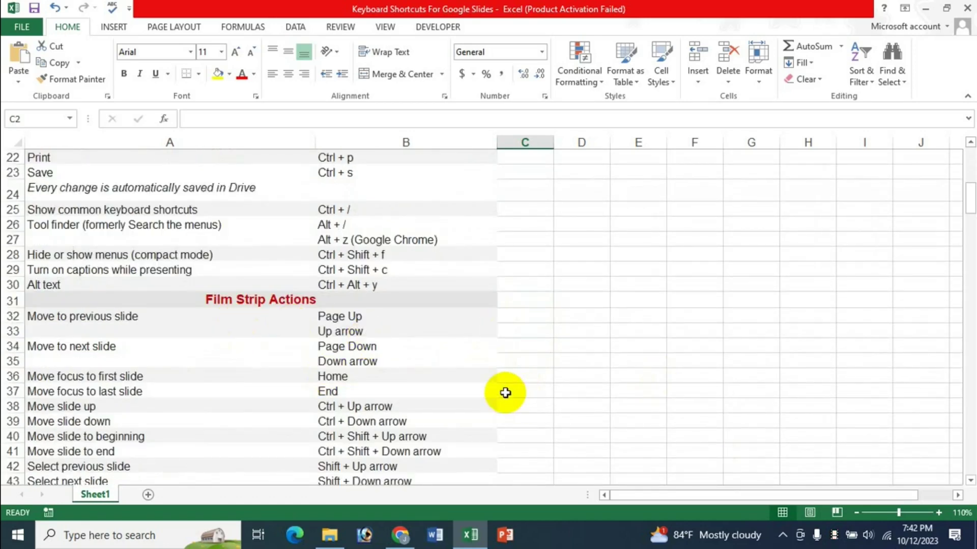
scroll(505, 393, "down", 3)
scroll(503, 392, "up", 2)
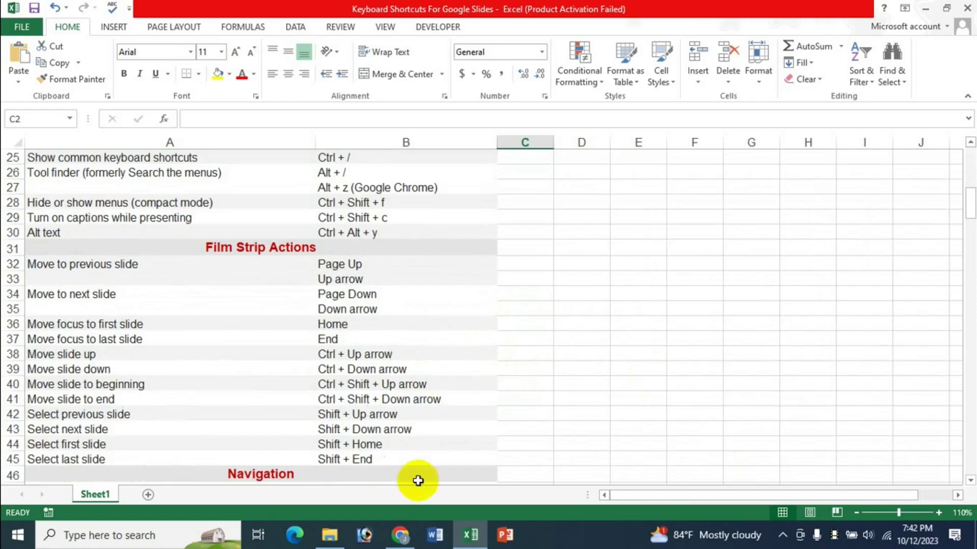
left_click(404, 543)
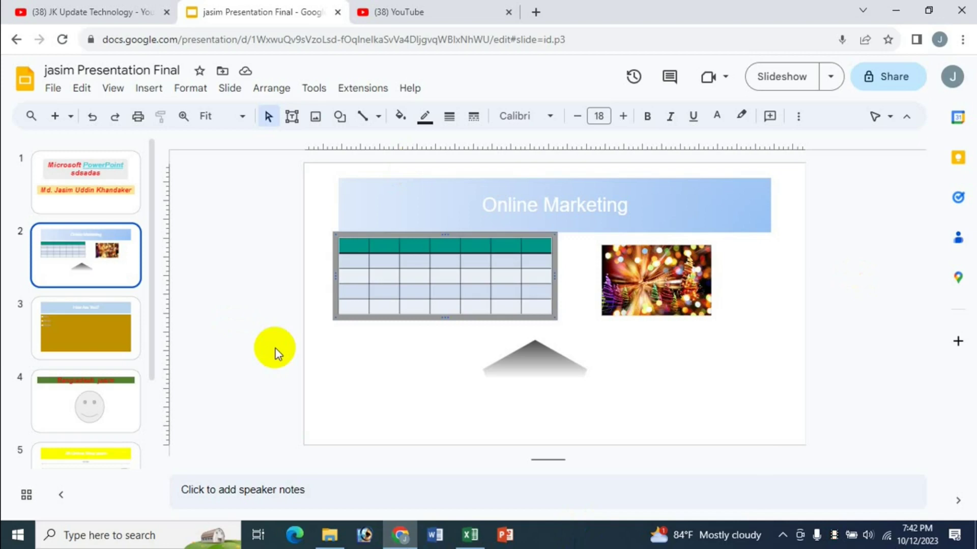
Switch to the JK Update Technology YouTube tab showing its Google Slides tutorial videos
left_click(64, 11)
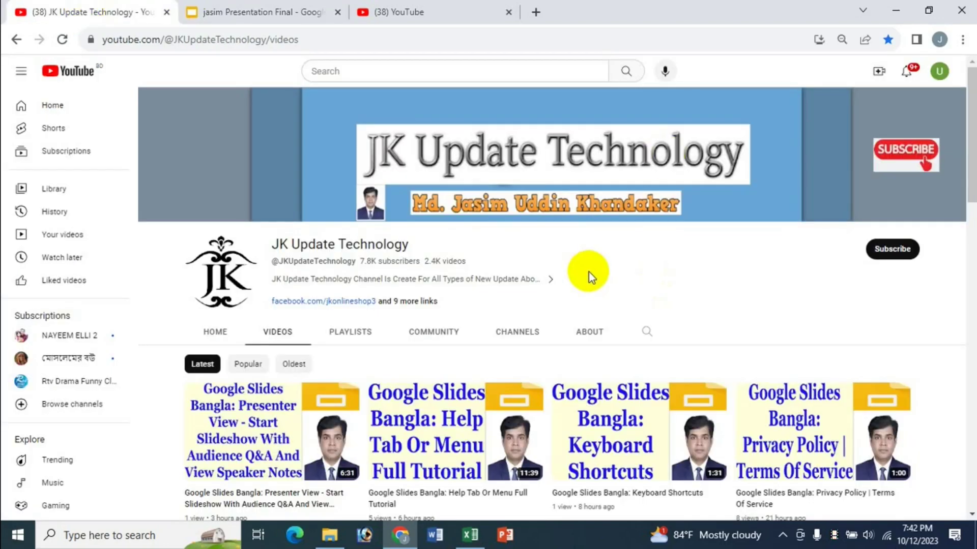